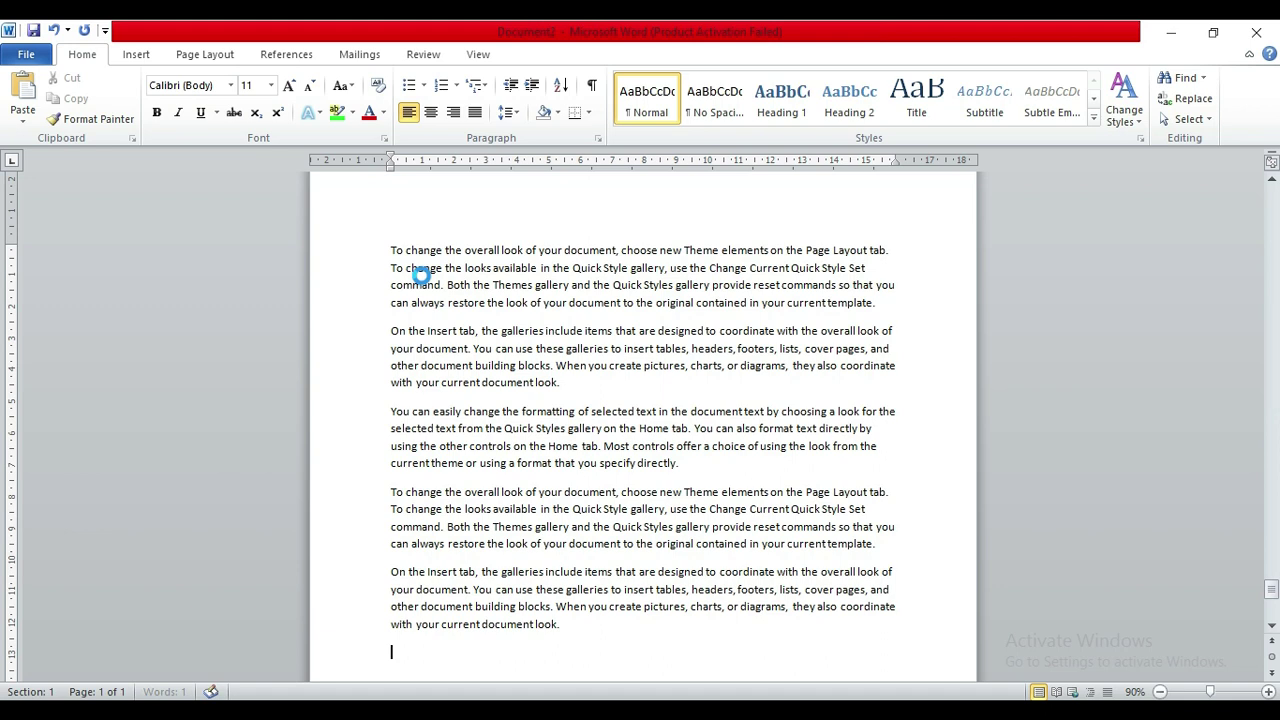
- Look through the document's paragraphs from the last page back up to the beginning at 160% zoom
{"action": "left_click", "coordinate": [1267, 691]}
{"action": "left_click", "coordinate": [1267, 691]}
{"action": "left_click", "coordinate": [1267, 691]}
{"action": "left_click", "coordinate": [1267, 691]}
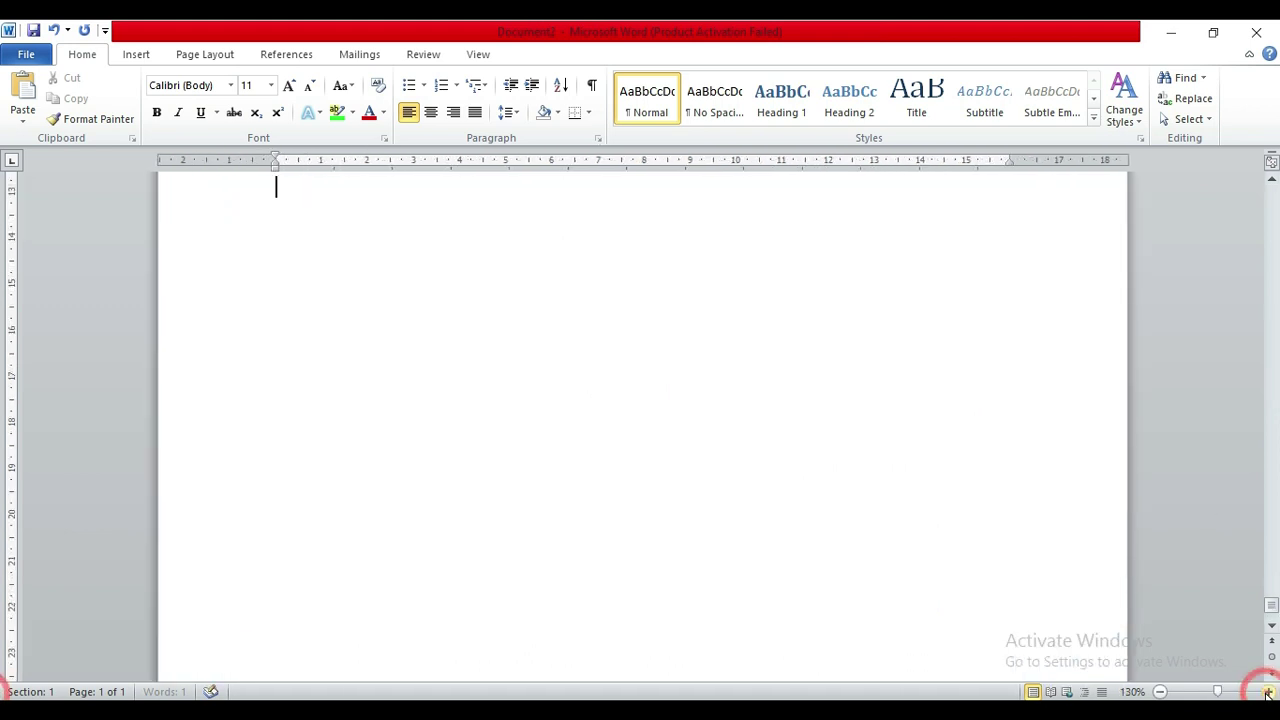
{"action": "left_click", "coordinate": [1267, 691]}
{"action": "left_click", "coordinate": [1267, 691]}
{"action": "left_click", "coordinate": [1267, 691]}
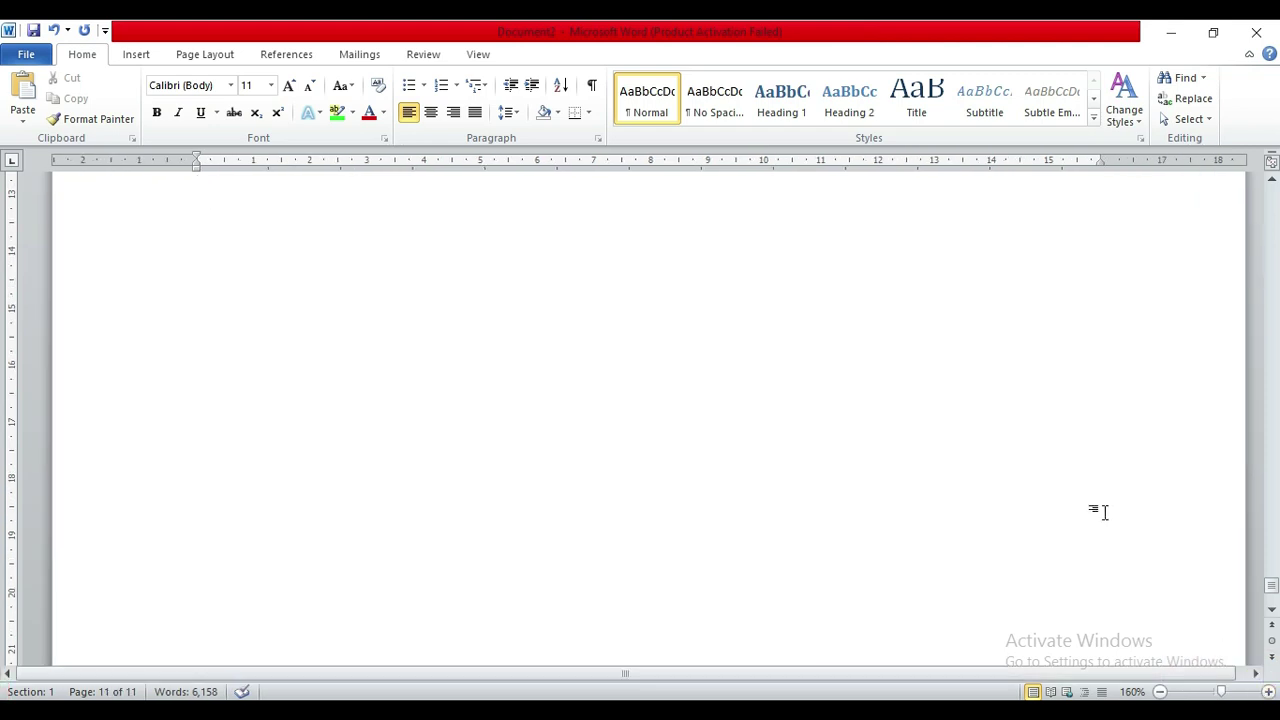
{"action": "left_click", "coordinate": [922, 476]}
{"action": "scroll", "coordinate": [922, 476], "scroll_direction": "up", "scroll_amount": 10}
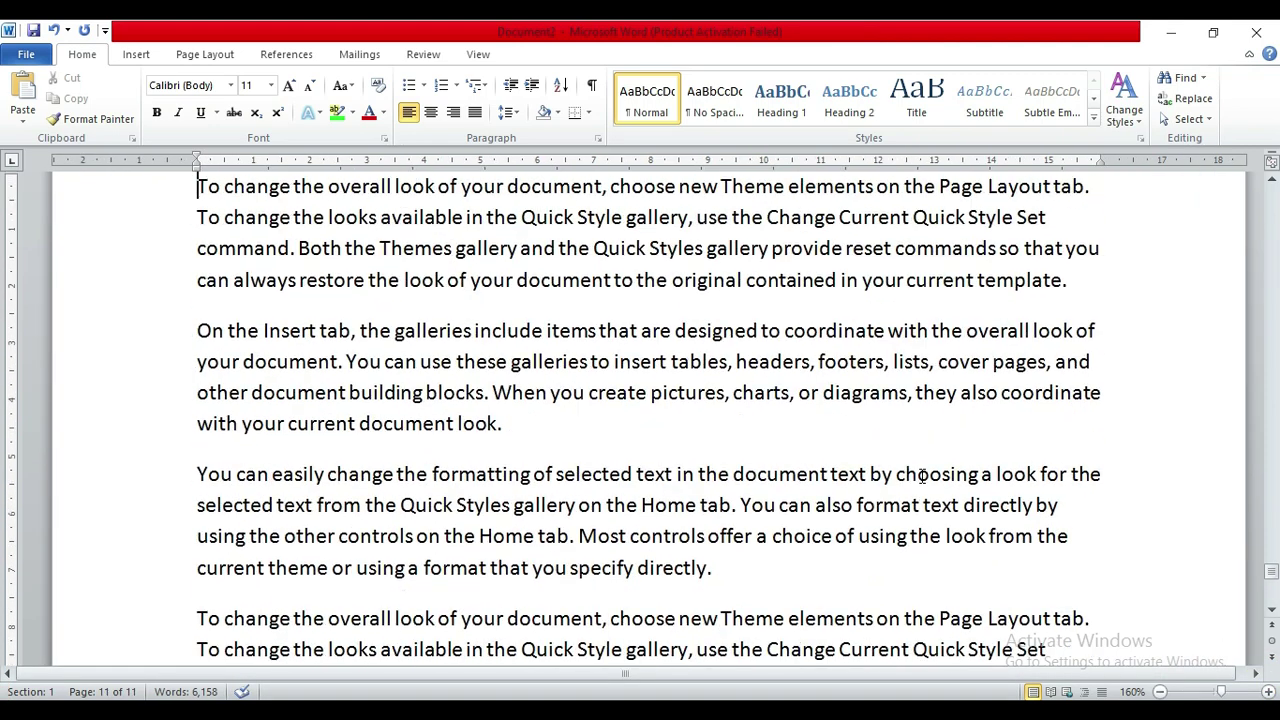
{"action": "key", "text": "Up"}
{"action": "key", "text": "Up"}
{"action": "key", "text": "Up"}
{"action": "key", "text": "Up"}
{"action": "key", "text": "Up"}
{"action": "key", "text": "Up"}
{"action": "key", "text": "Up"}
{"action": "key", "text": "Up"}
{"action": "key", "text": "Up"}
{"action": "key", "text": "Up"}
{"action": "key", "text": "Up"}
{"action": "key", "text": "Up"}
{"action": "key", "text": "Up"}
{"action": "key", "text": "Up"}
{"action": "key", "text": "Up"}
{"action": "key", "text": "Up"}
{"action": "key", "text": "Up"}
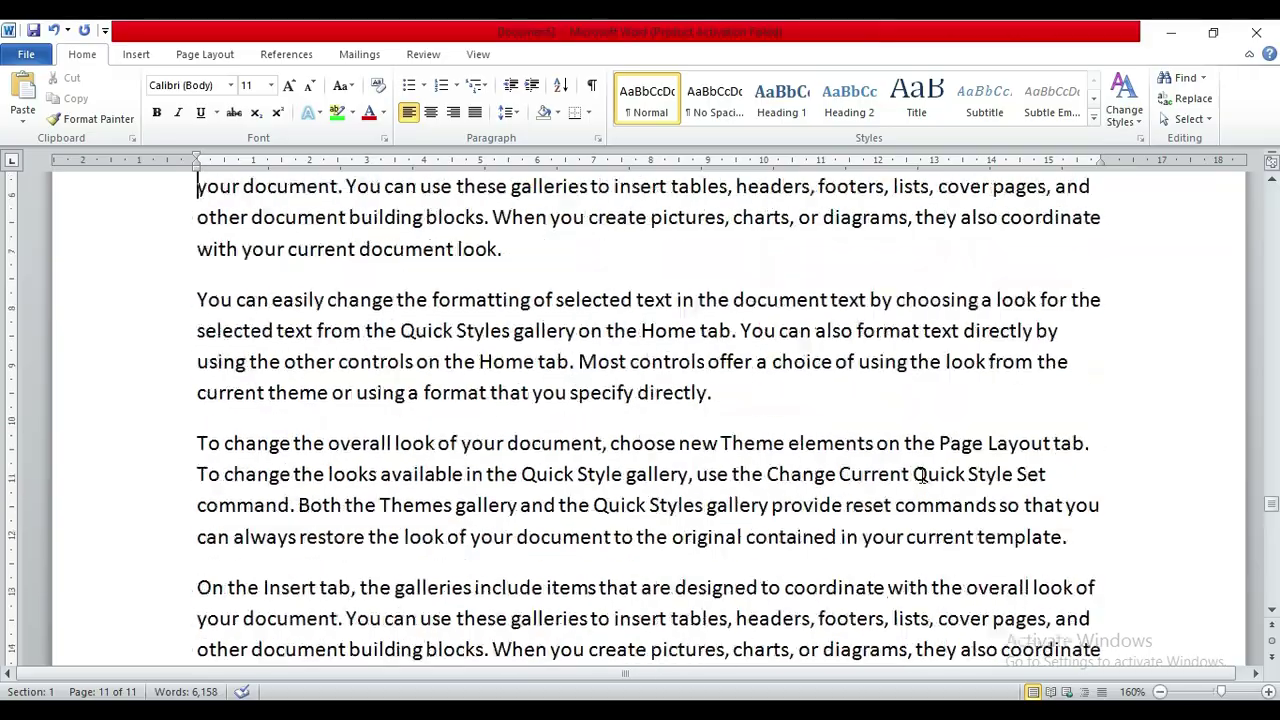
{"action": "key", "text": "Up"}
{"action": "key", "text": "Up"}
{"action": "key", "text": "Up"}
{"action": "key", "text": "Up"}
{"action": "key", "text": "Up"}
{"action": "key", "text": "Up"}
{"action": "key", "text": "Up"}
{"action": "key", "text": "Up"}
{"action": "key", "text": "Up"}
{"action": "key", "text": "Up"}
{"action": "key", "text": "Up"}
{"action": "key", "text": "Up"}
{"action": "key", "text": "Up"}
{"action": "key", "text": "Up"}
{"action": "key", "text": "Up"}
{"action": "key", "text": "Up"}
{"action": "key", "text": "Up"}
{"action": "key", "text": "Up"}
{"action": "key", "text": "Up"}
{"action": "key", "text": "Up"}
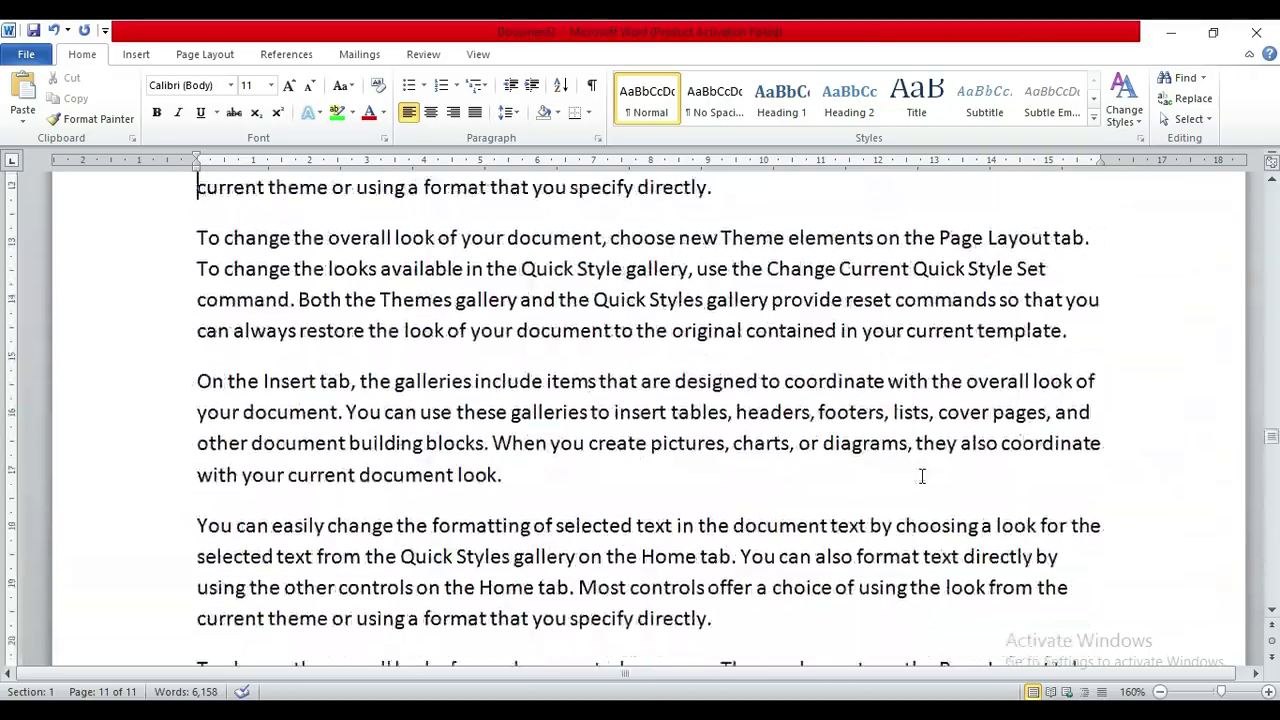
{"action": "key", "text": "Up"}
{"action": "key", "text": "Up"}
{"action": "key", "text": "Up"}
{"action": "key", "text": "Up"}
{"action": "key", "text": "Up"}
{"action": "key", "text": "Up"}
{"action": "key", "text": "Up"}
{"action": "key", "text": "Up"}
{"action": "key", "text": "Up"}
{"action": "key", "text": "Up"}
{"action": "key", "text": "Up"}
{"action": "key", "text": "Up"}
{"action": "key", "text": "Up"}
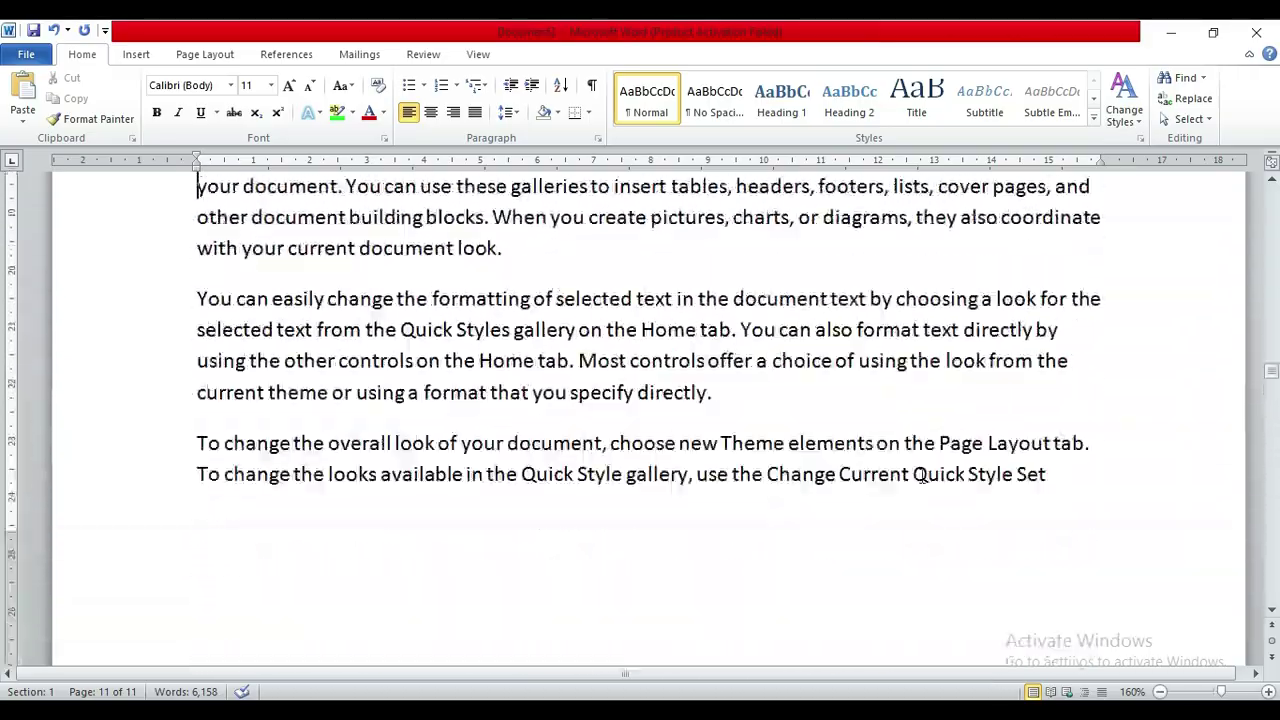
{"action": "key", "text": "Up"}
{"action": "key", "text": "Up"}
{"action": "key", "text": "Up"}
{"action": "key", "text": "Up"}
{"action": "key", "text": "Up"}
{"action": "key", "text": "Up"}
{"action": "key", "text": "Up"}
{"action": "key", "text": "Up"}
{"action": "key", "text": "Up"}
{"action": "key", "text": "Up"}
{"action": "key", "text": "Up"}
{"action": "key", "text": "Up"}
{"action": "key", "text": "Up"}
{"action": "key", "text": "Up"}
{"action": "key", "text": "Up"}
{"action": "key", "text": "Up"}
{"action": "key", "text": "Up"}
{"action": "key", "text": "Up"}
{"action": "key", "text": "Up"}
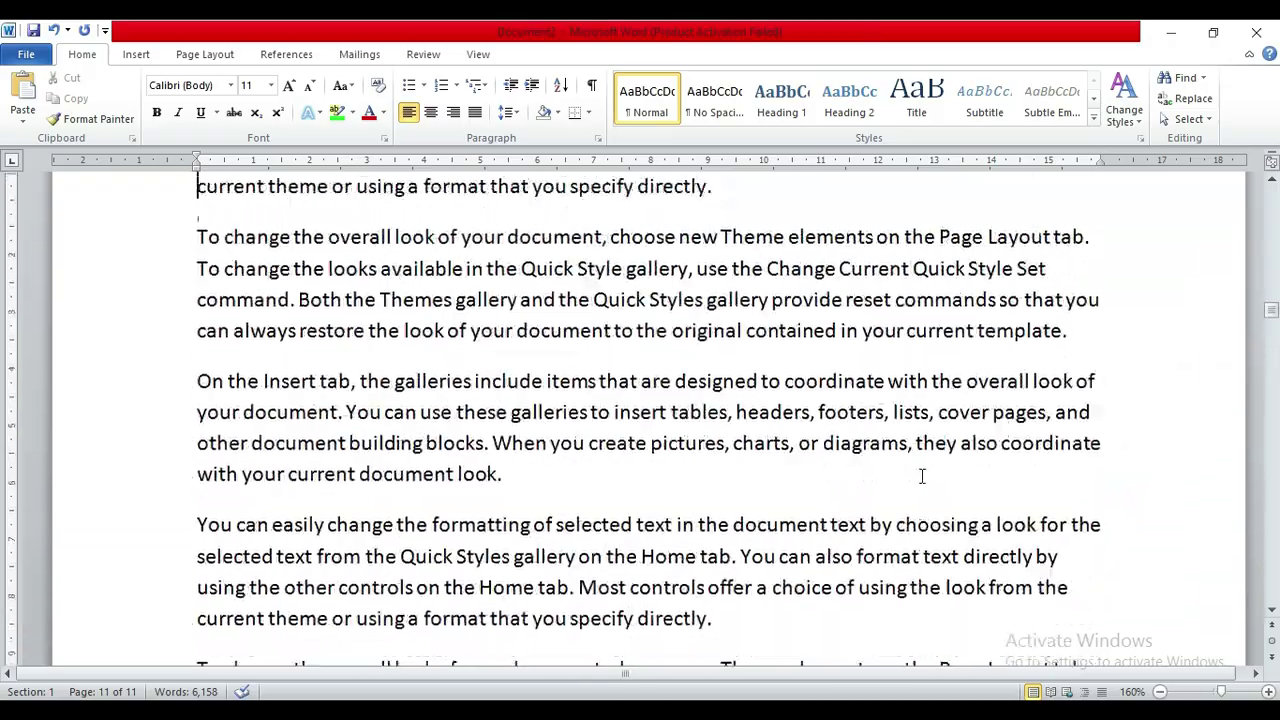
{"action": "key", "text": "Up"}
{"action": "key", "text": "Up"}
{"action": "key", "text": "Up"}
{"action": "key", "text": "Up"}
{"action": "key", "text": "Up"}
{"action": "key", "text": "Up"}
{"action": "key", "text": "Up"}
{"action": "key", "text": "Up"}
{"action": "key", "text": "Up"}
{"action": "key", "text": "Up"}
{"action": "key", "text": "Up"}
{"action": "key", "text": "Up"}
{"action": "key", "text": "Up"}
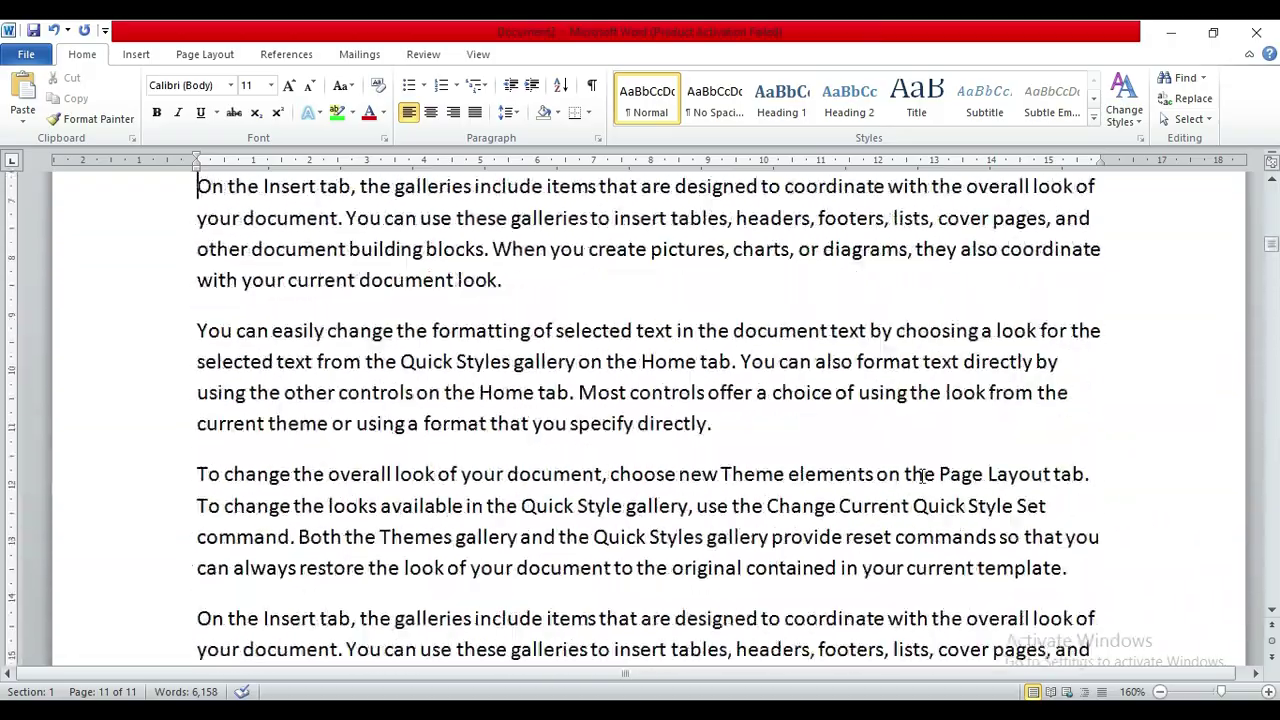
{"action": "key", "text": "Up"}
{"action": "key", "text": "Up"}
{"action": "key", "text": "Up"}
{"action": "key", "text": "Up"}
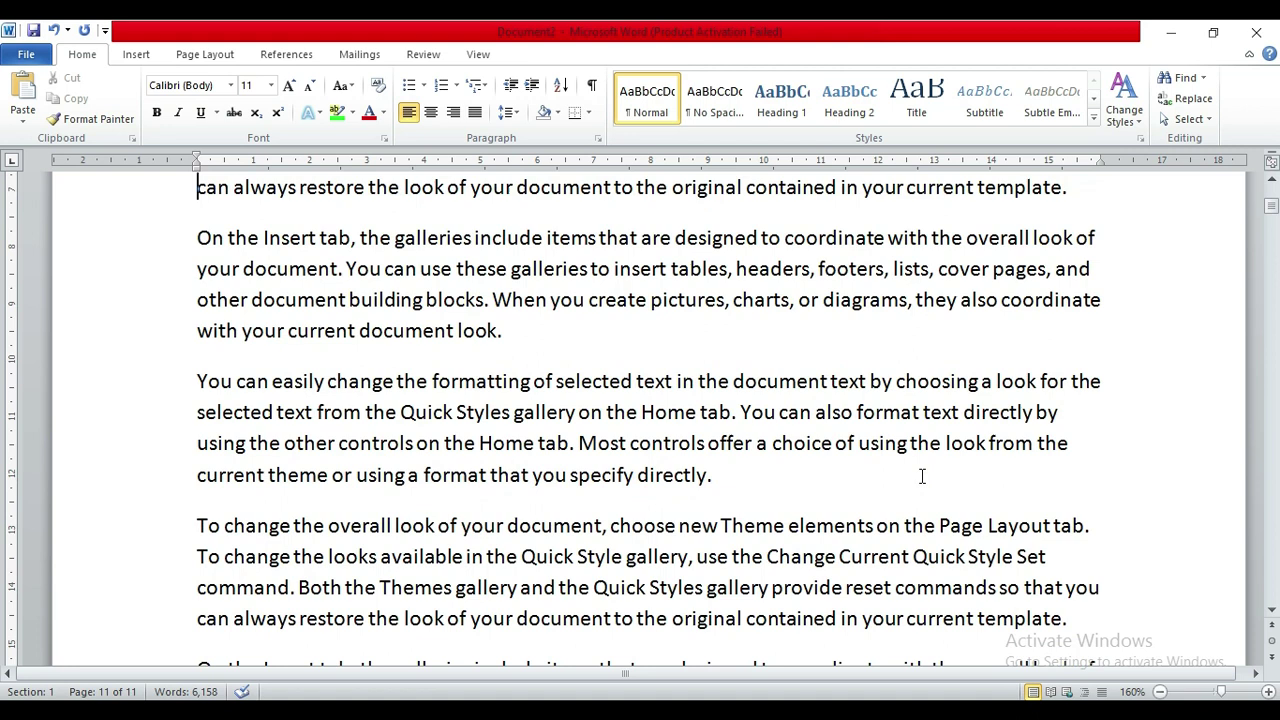
{"action": "key", "text": "ctrl+Home"}
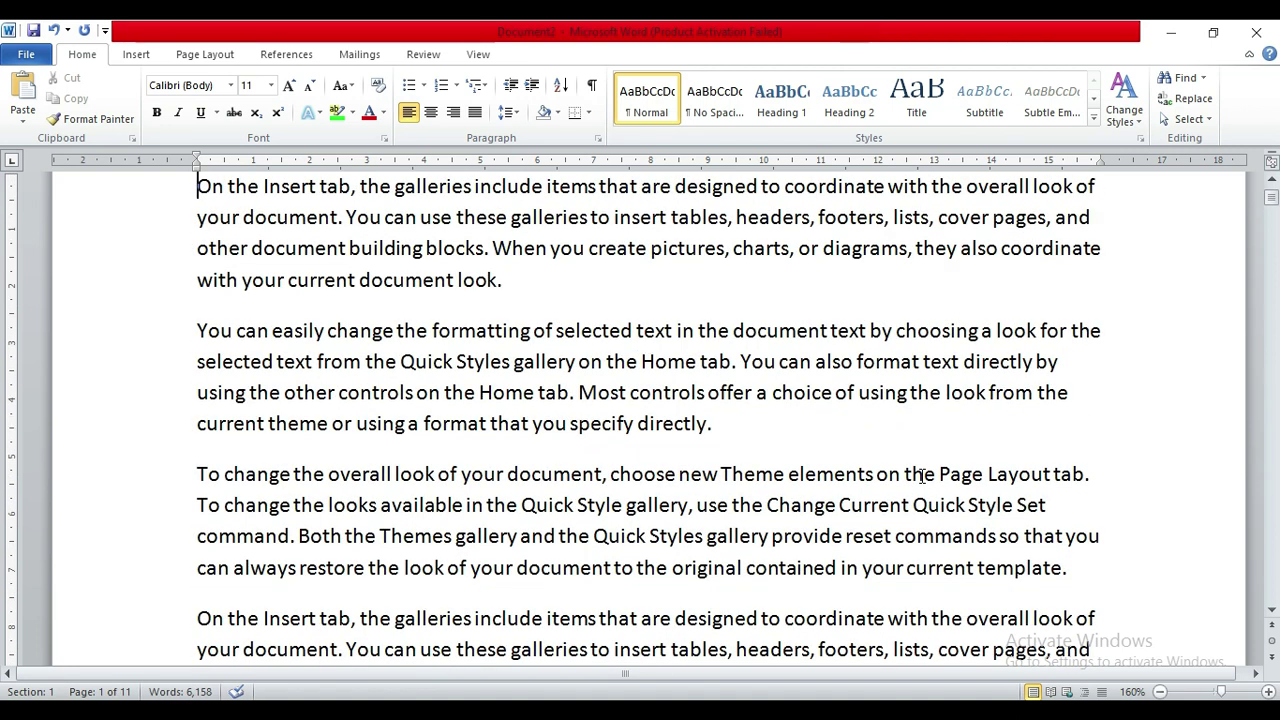
{"action": "key", "text": "ctrl+End"}
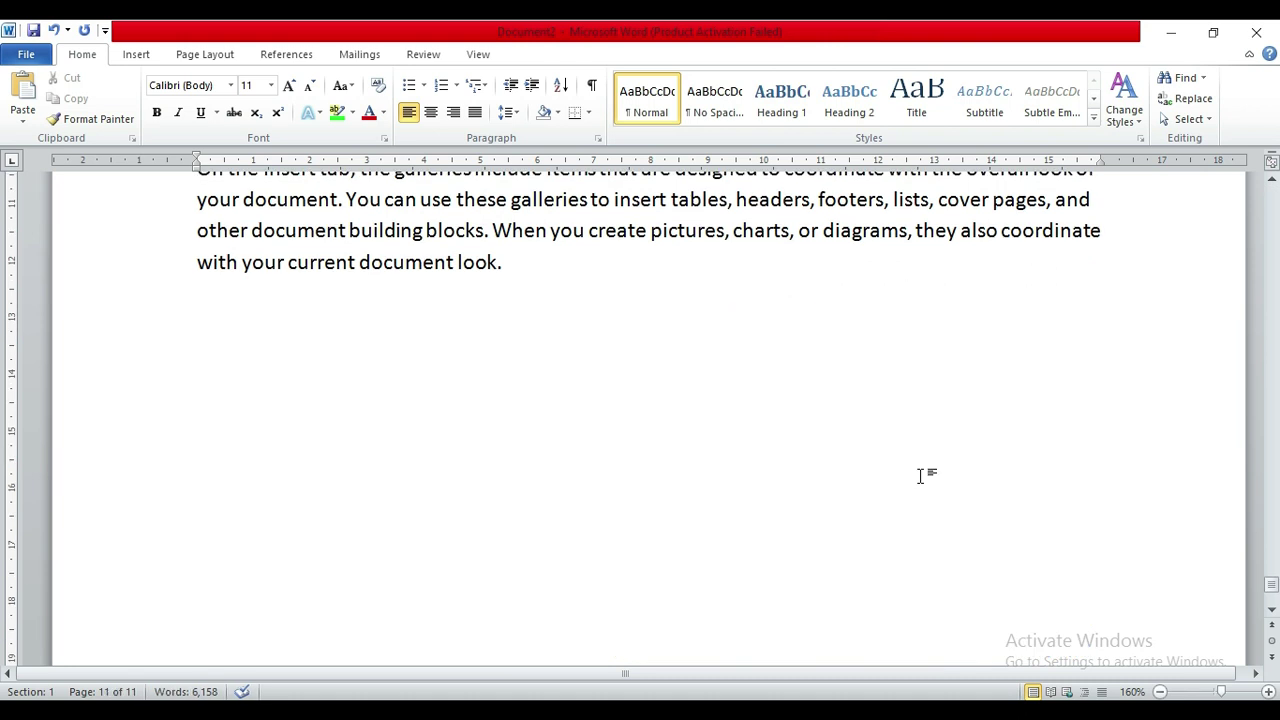
{"action": "key", "text": "ctrl+Home"}
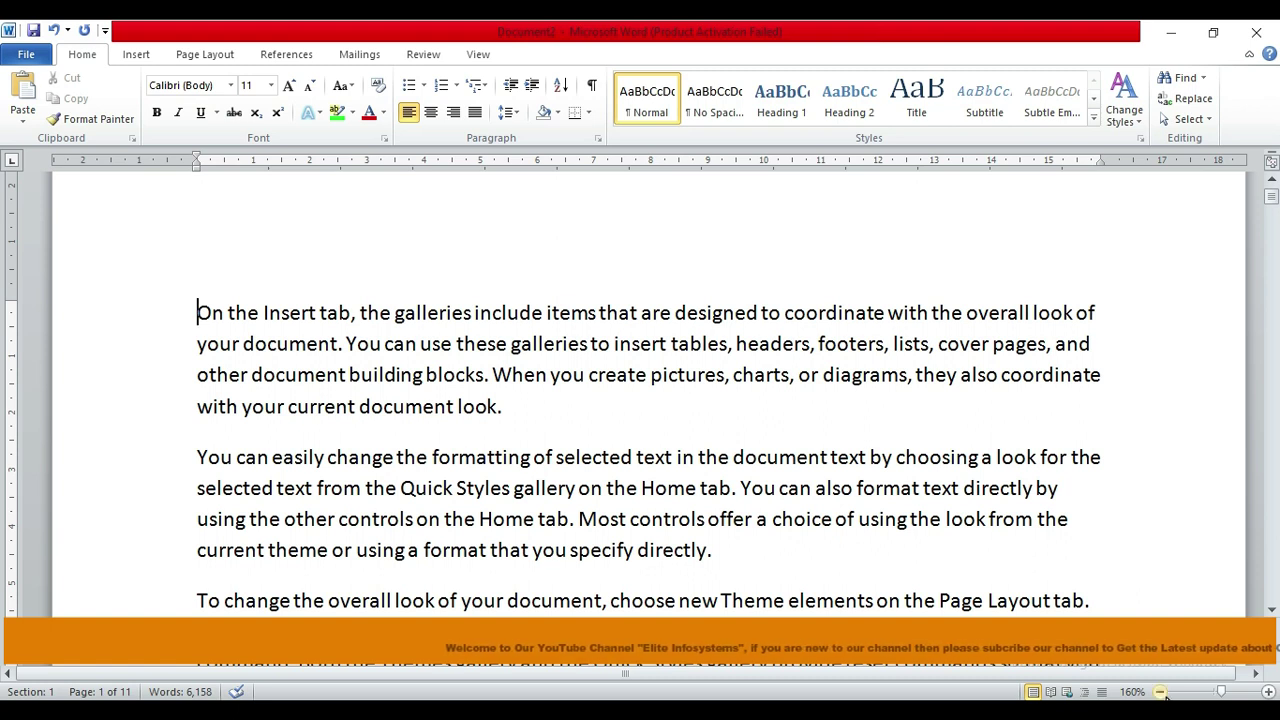
- Justify all of the document's text and clear the selection
{"action": "key", "text": "ctrl+a"}
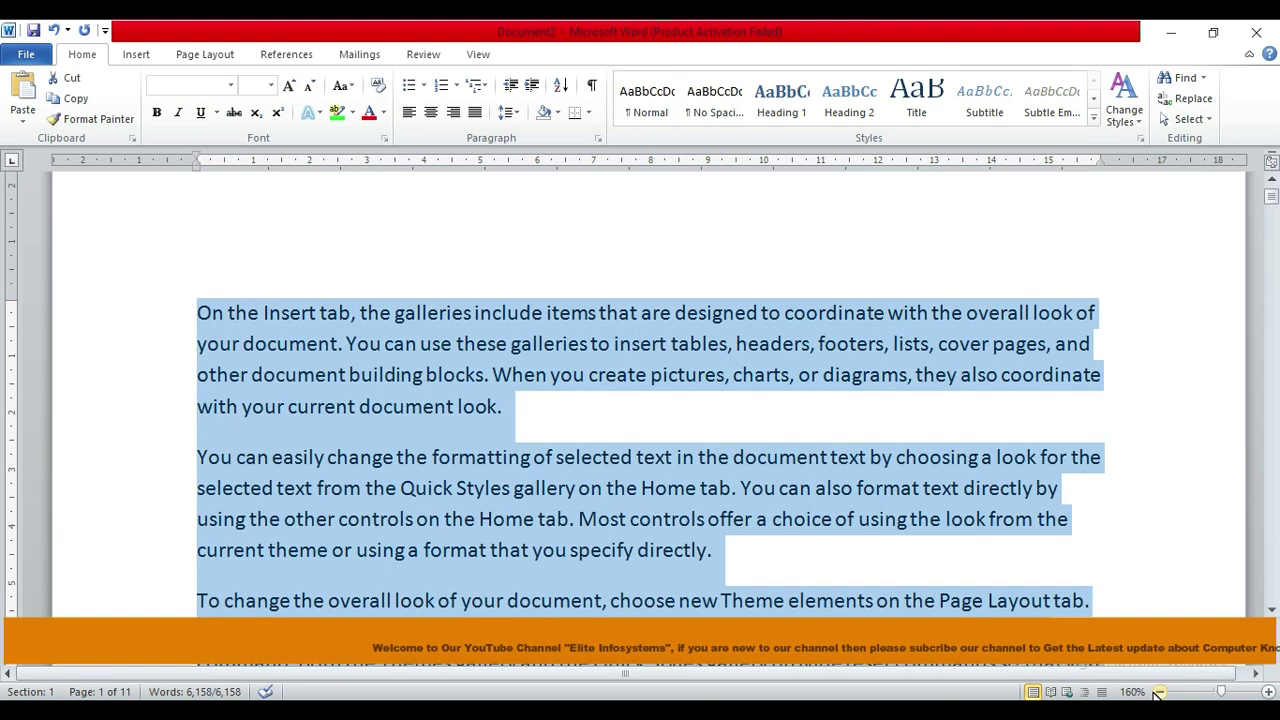
{"action": "key", "text": "ctrl+j"}
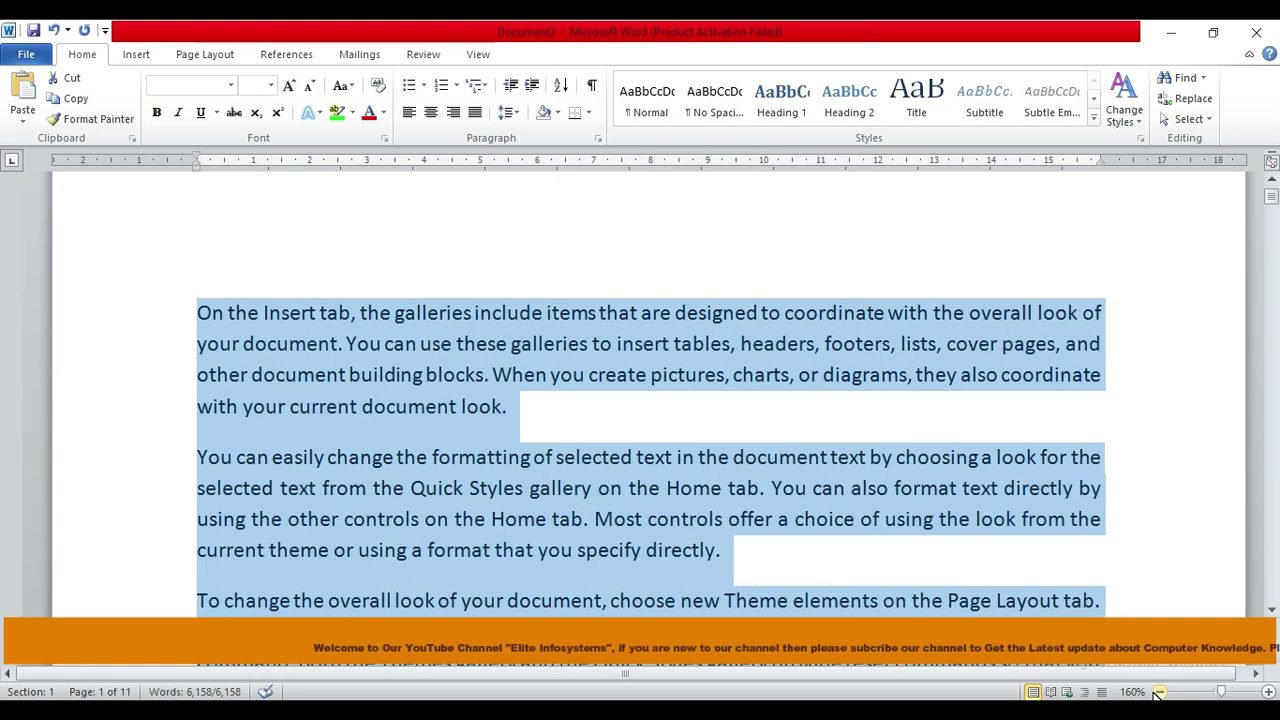
{"action": "left_click", "coordinate": [876, 566]}
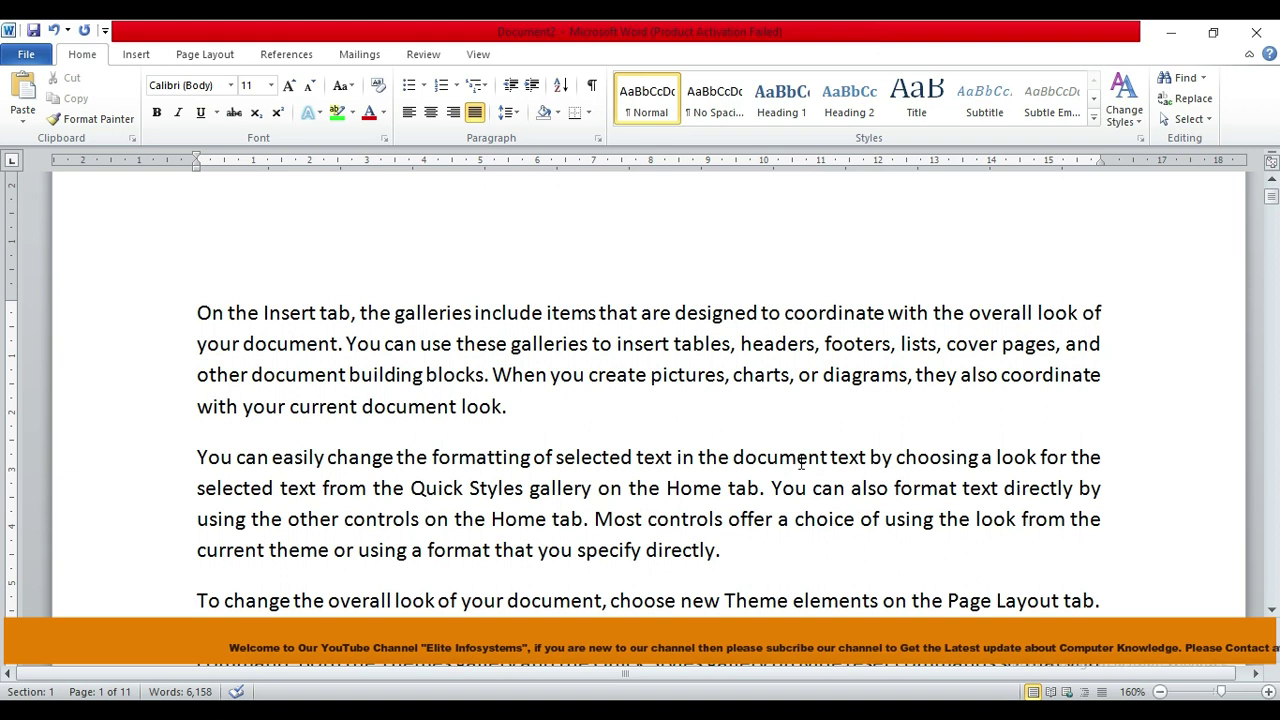
- Set the document's page margins to the Narrow preset, 1.27 cm on all sides
{"action": "left_click", "coordinate": [476, 55]}
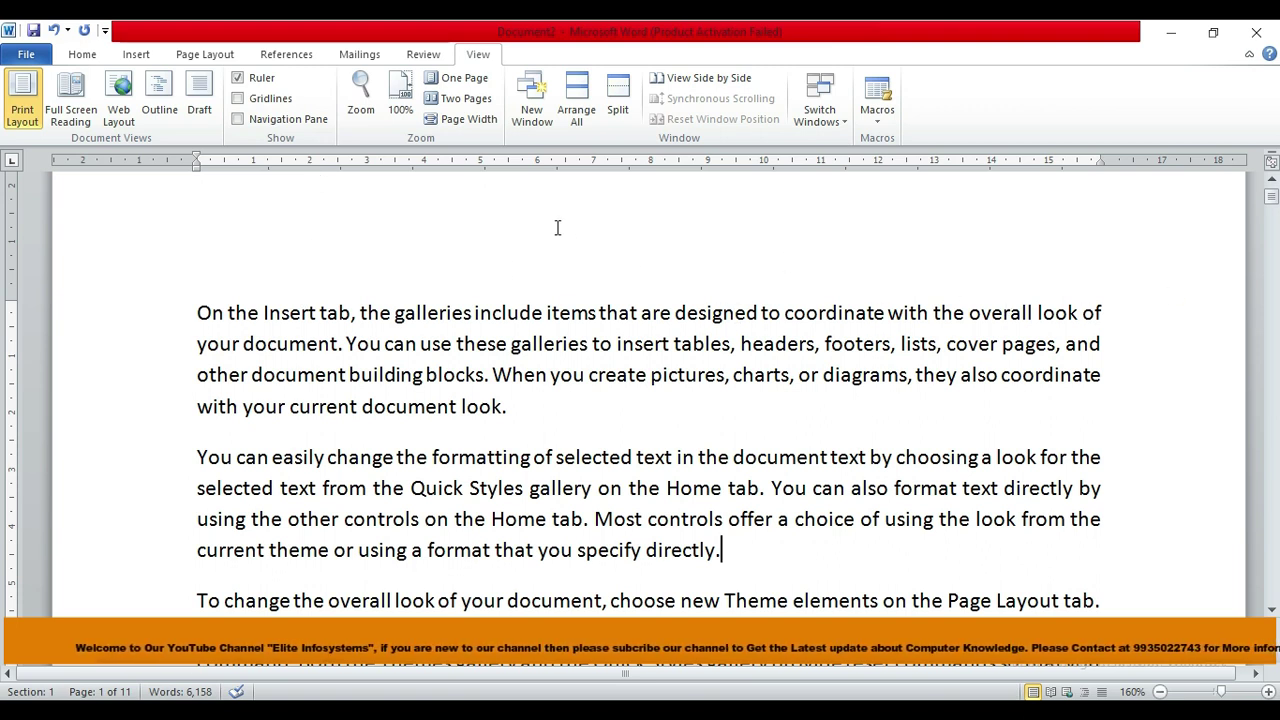
{"action": "left_click", "coordinate": [184, 60]}
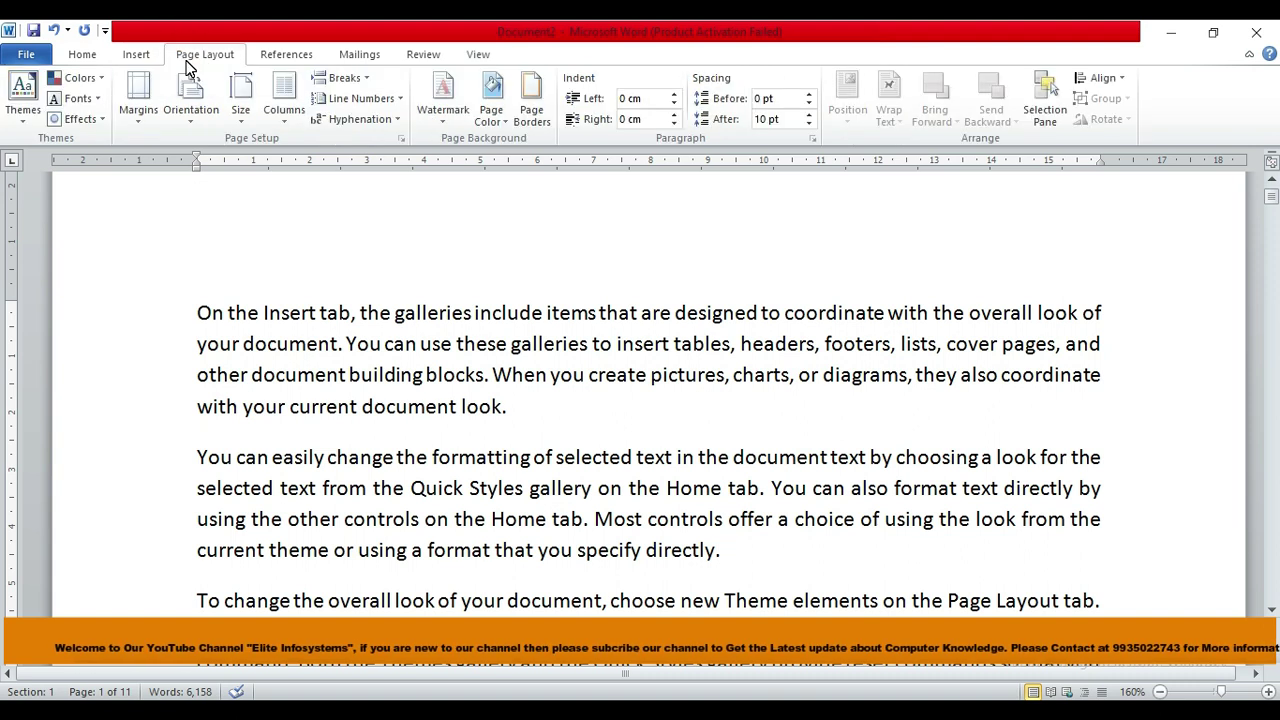
{"action": "left_click", "coordinate": [150, 108]}
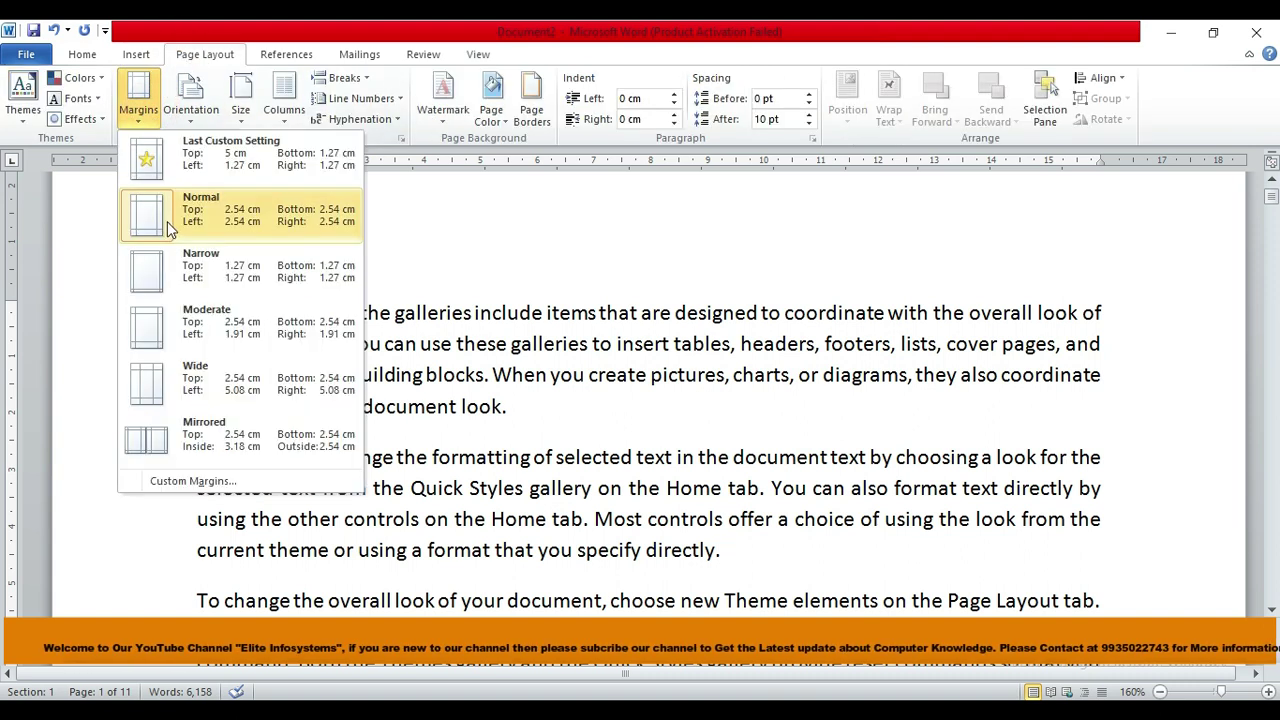
{"action": "left_click", "coordinate": [193, 267]}
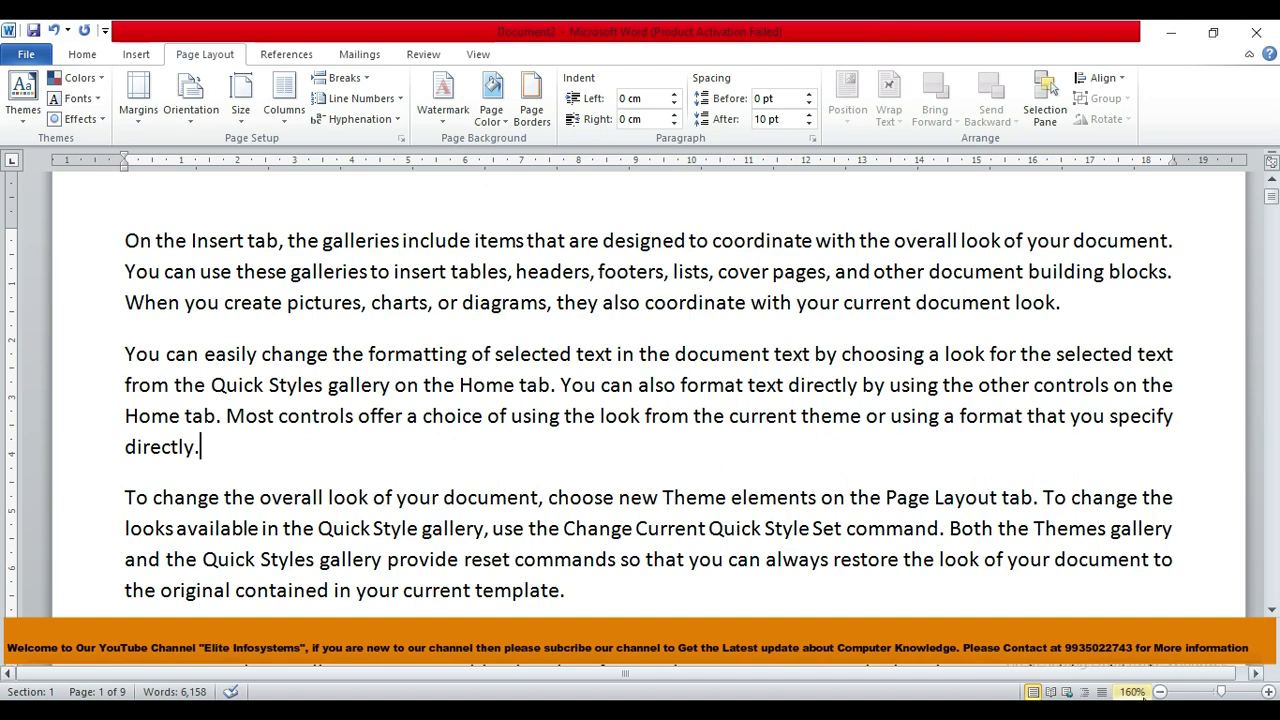
- Examine the layout of several pages side by side at 40% zoom and return to 150%
{"action": "left_click", "coordinate": [1159, 692]}
{"action": "left_click", "coordinate": [1159, 692]}
{"action": "left_click", "coordinate": [1159, 692]}
{"action": "left_click", "coordinate": [1159, 692]}
{"action": "left_click", "coordinate": [1159, 692]}
{"action": "left_click", "coordinate": [1159, 692]}
{"action": "left_click", "coordinate": [1159, 692]}
{"action": "left_click", "coordinate": [1159, 692]}
{"action": "left_click", "coordinate": [1159, 692]}
{"action": "left_click", "coordinate": [1159, 692]}
{"action": "left_click", "coordinate": [1159, 692]}
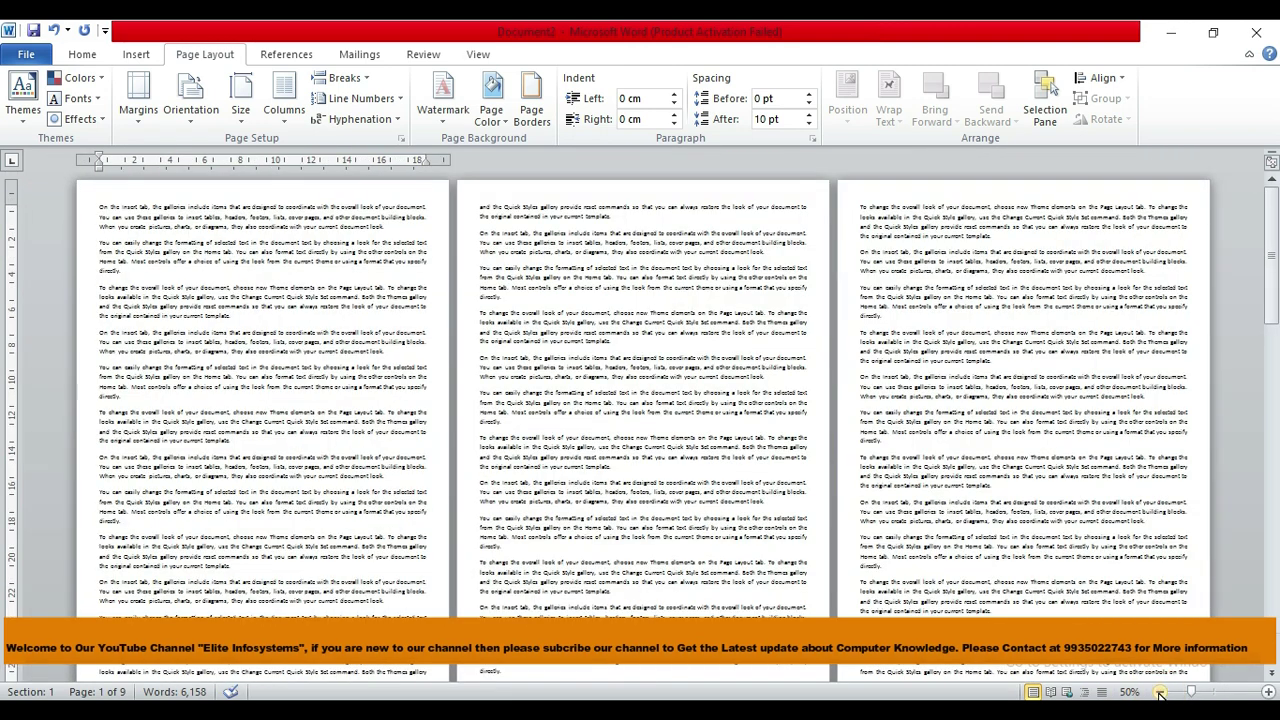
{"action": "left_click", "coordinate": [1159, 692]}
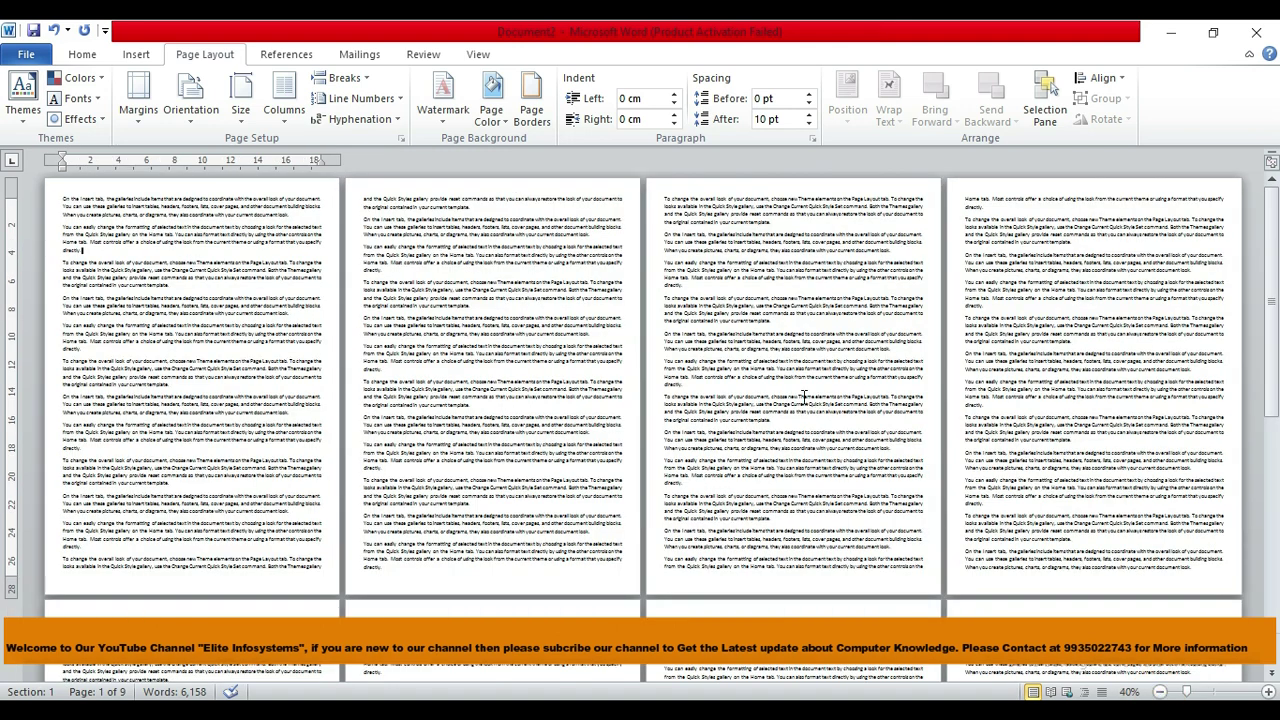
{"action": "left_click", "coordinate": [1269, 692]}
{"action": "left_click", "coordinate": [1269, 692]}
{"action": "left_click", "coordinate": [1269, 692]}
{"action": "left_click", "coordinate": [1269, 692]}
{"action": "left_click", "coordinate": [1269, 692]}
{"action": "left_click", "coordinate": [1269, 692]}
{"action": "left_click", "coordinate": [1269, 692]}
{"action": "left_click", "coordinate": [1269, 692]}
{"action": "left_click", "coordinate": [1269, 692]}
{"action": "left_click", "coordinate": [1269, 692]}
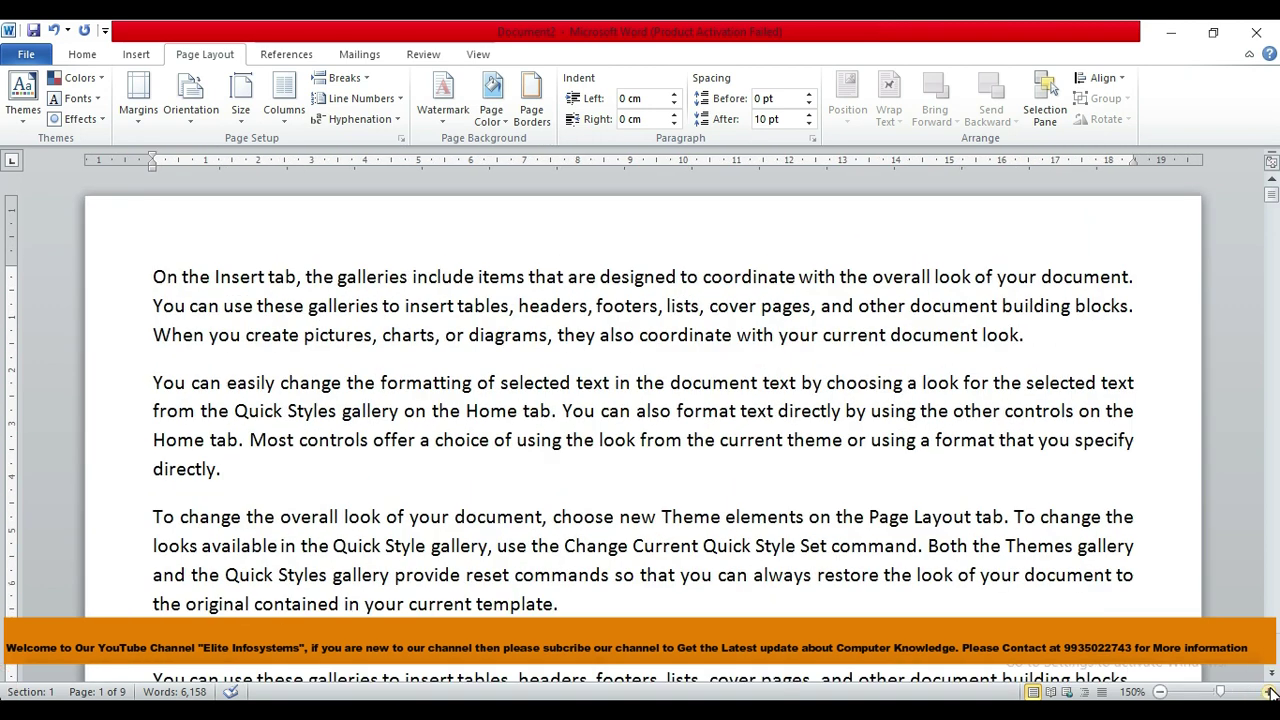
- Preview the document in Full Screen Reading and Web Layout views, and return to Print Layout
{"action": "left_click", "coordinate": [476, 54]}
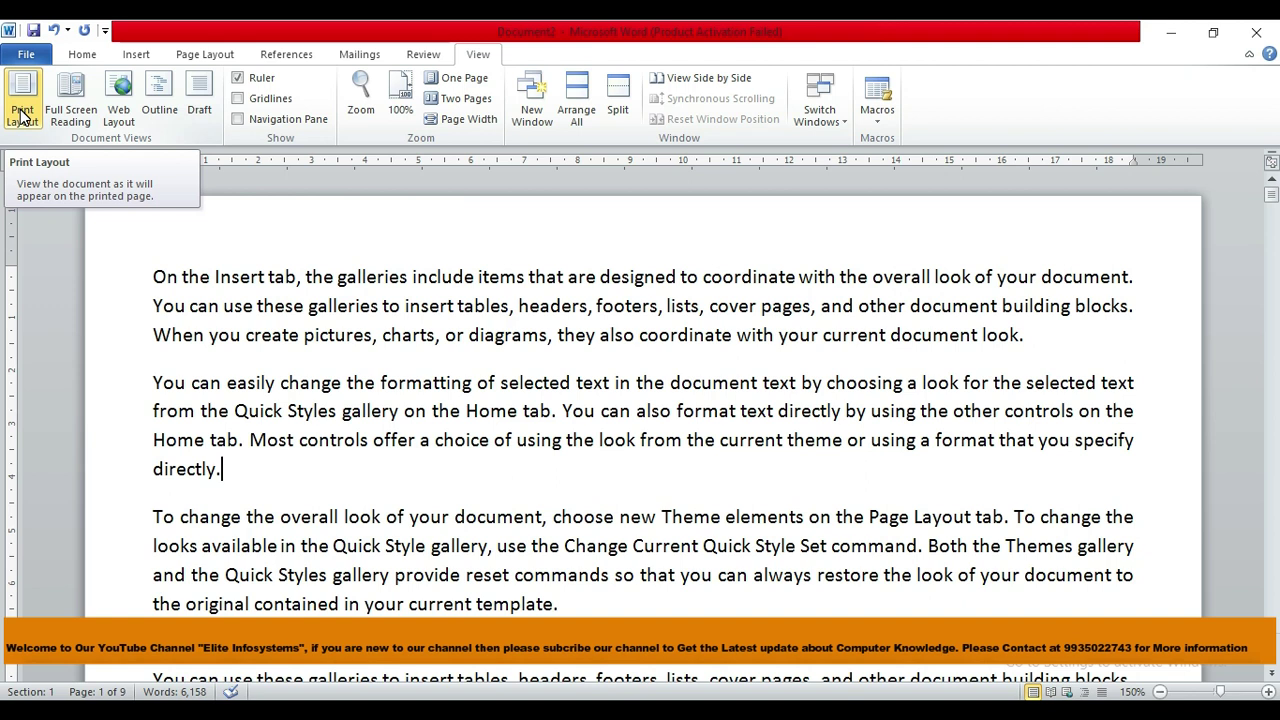
{"action": "left_click", "coordinate": [76, 114]}
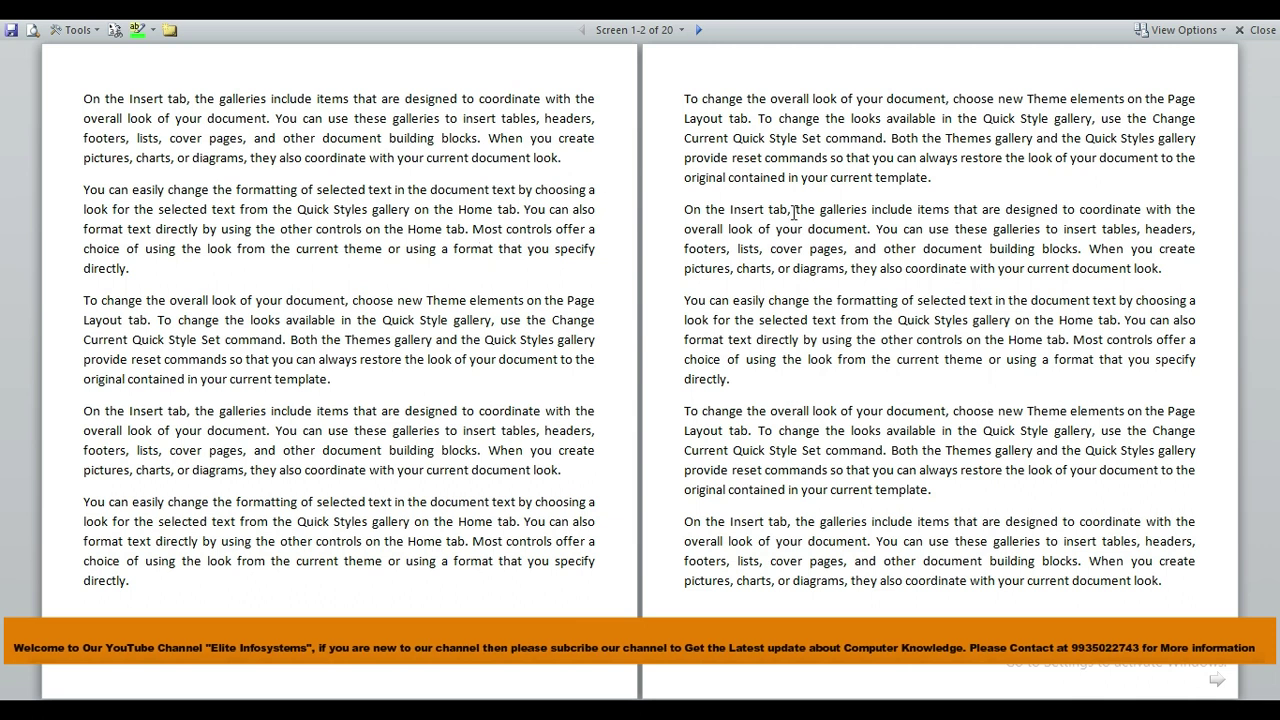
{"action": "left_click", "coordinate": [1265, 32]}
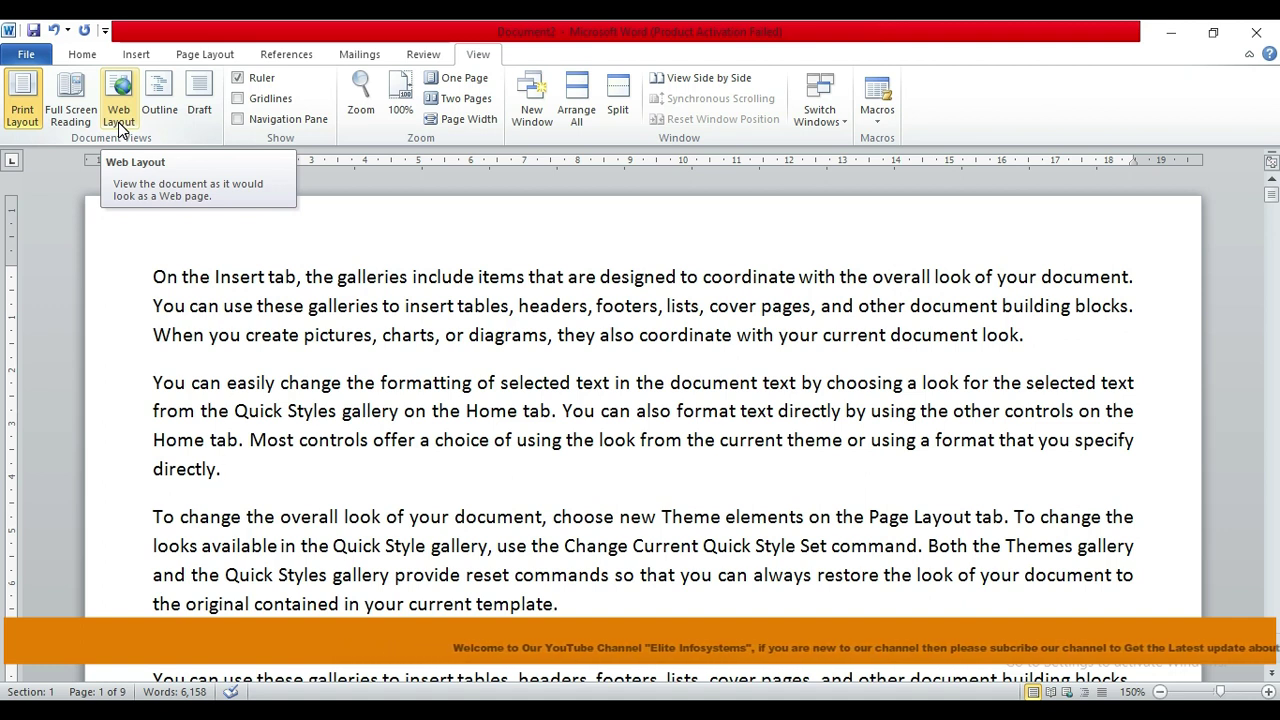
{"action": "left_click", "coordinate": [120, 118]}
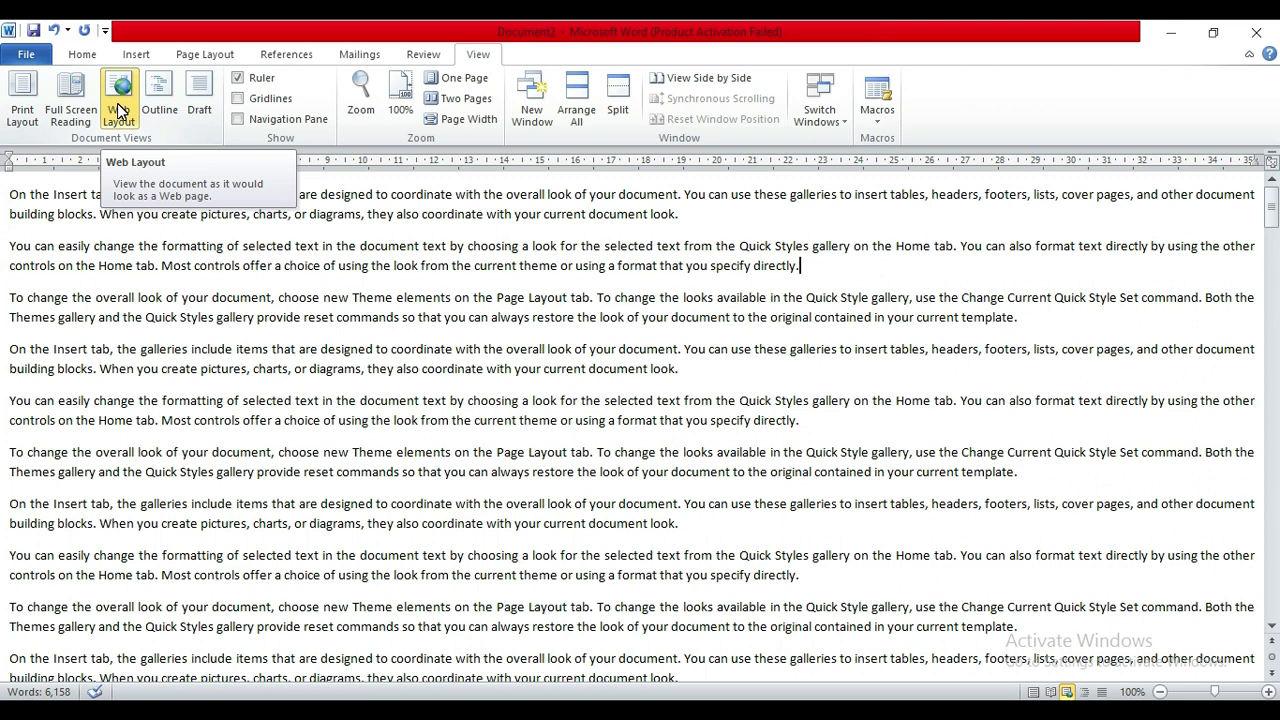
{"action": "left_click", "coordinate": [26, 100]}
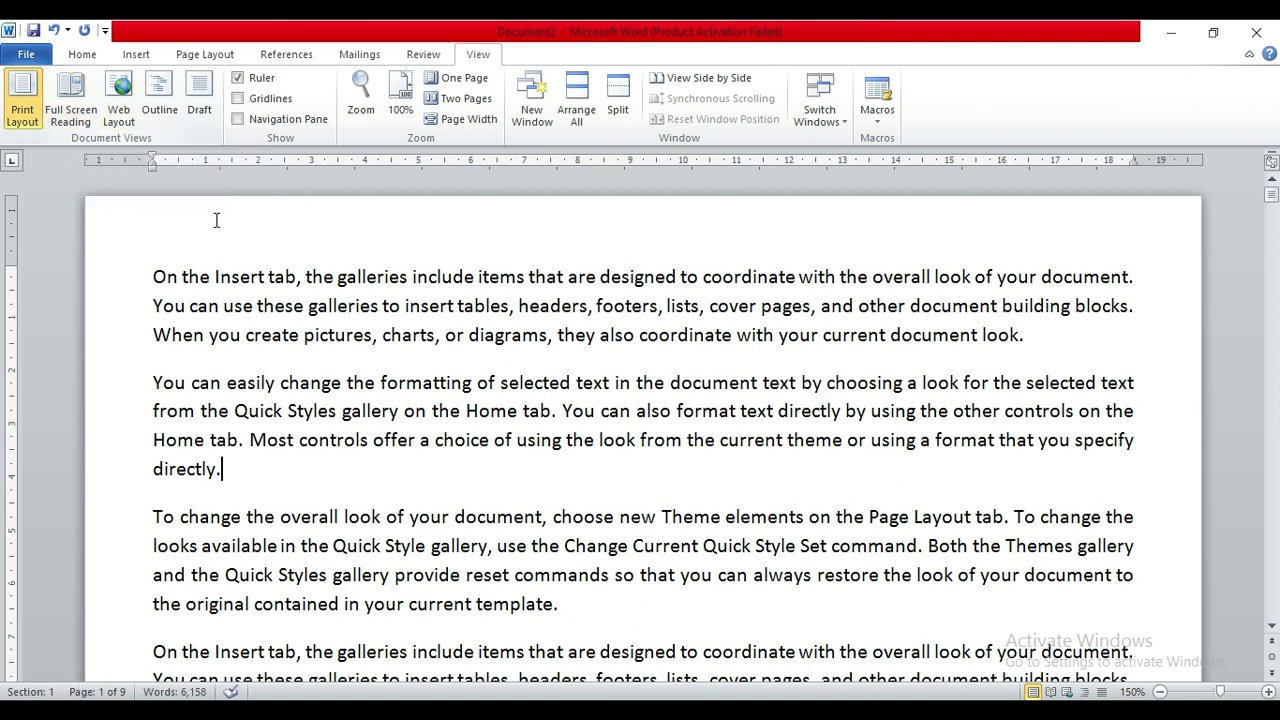
- Add the line "Heading-1" above the first paragraph, copying its "Heading-" text for reuse
{"action": "left_click", "coordinate": [155, 270]}
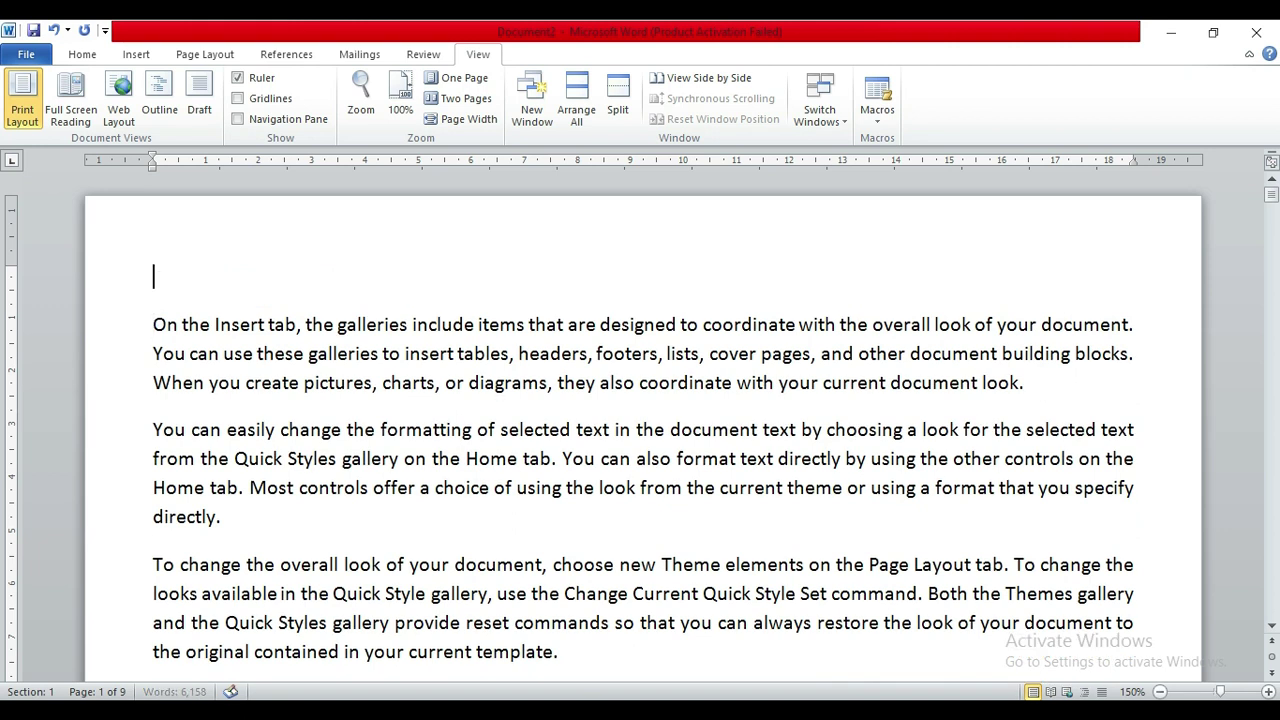
{"action": "type", "text": "Heading-"}
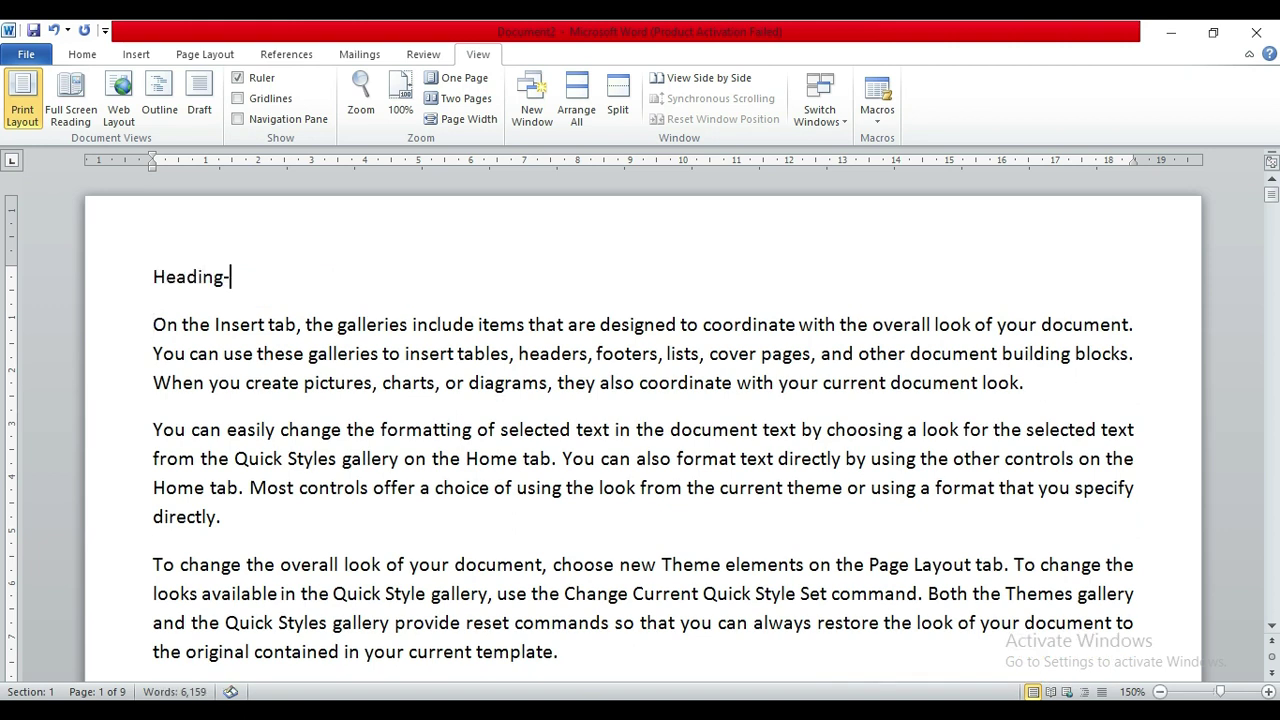
{"action": "key", "text": "shift+Home"}
{"action": "key", "text": "ctrl+c"}
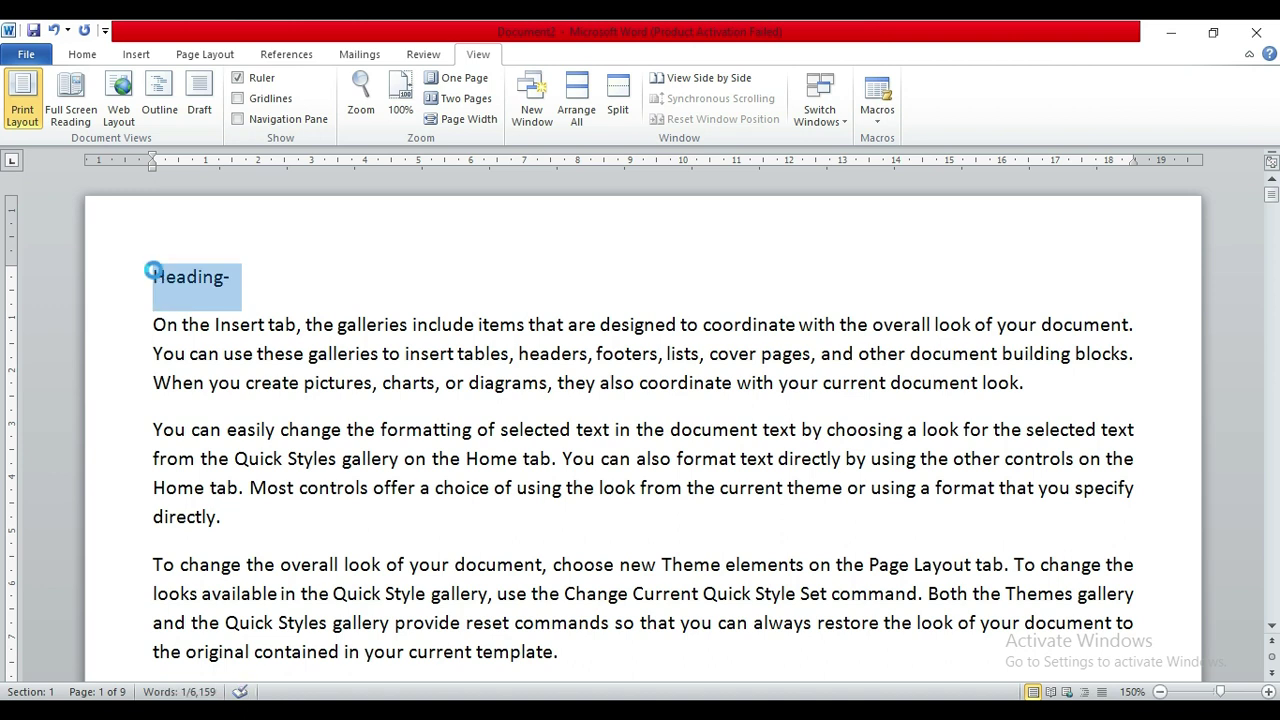
{"action": "key", "text": "Down"}
{"action": "type", "text": "1"}
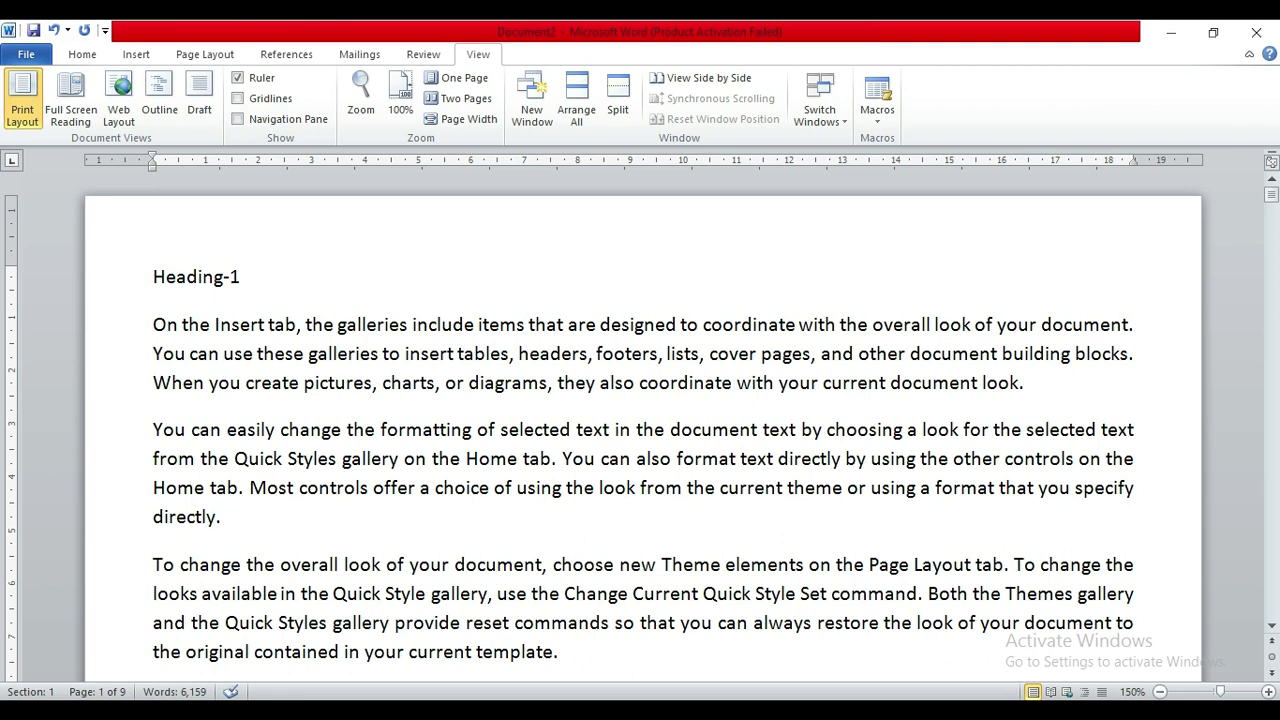
- Insert the line "Heading-1.1" between the first and second body paragraphs using the copied heading text
{"action": "key", "text": "Return"}
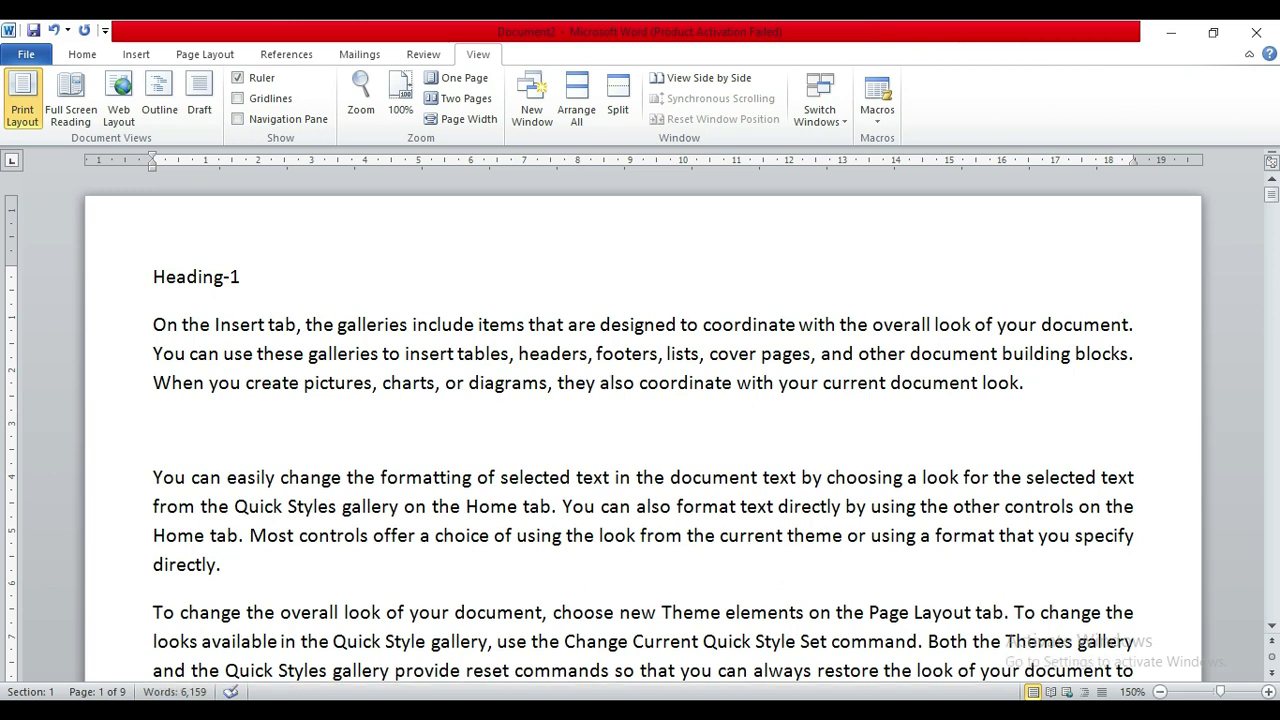
{"action": "key", "text": "ctrl+v"}
{"action": "key", "text": "BackSpace"}
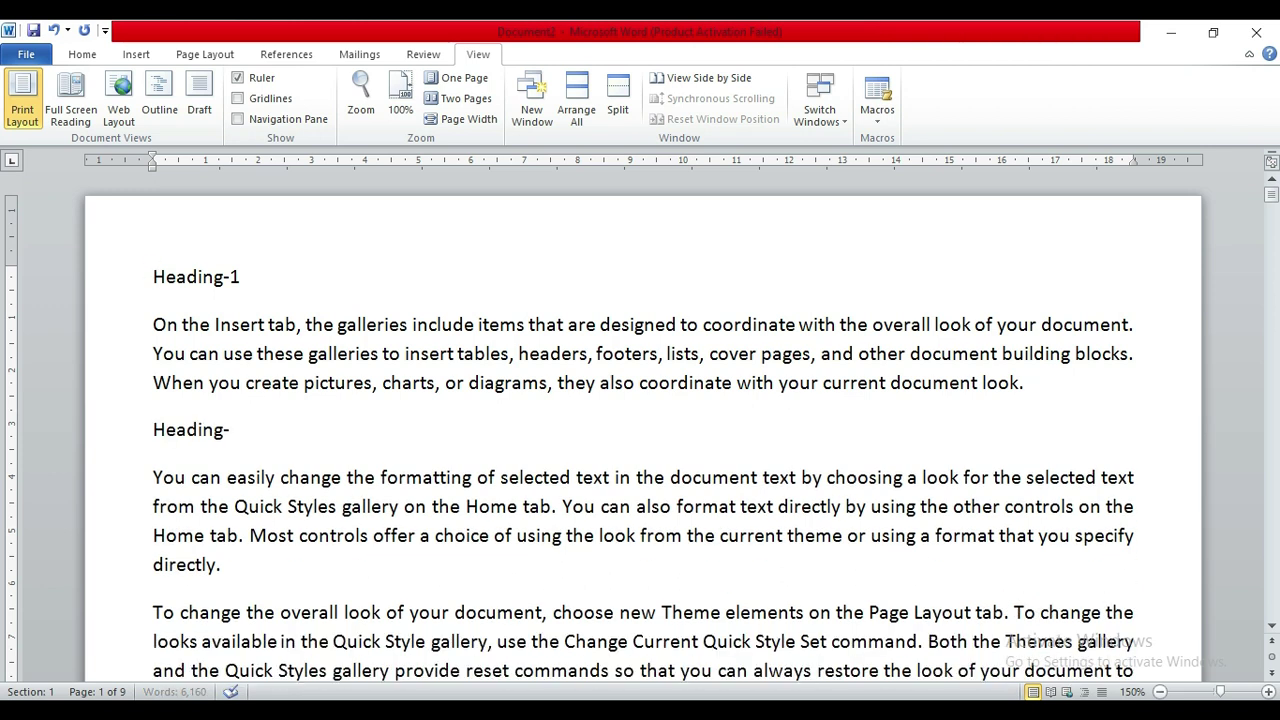
{"action": "type", "text": "1.1"}
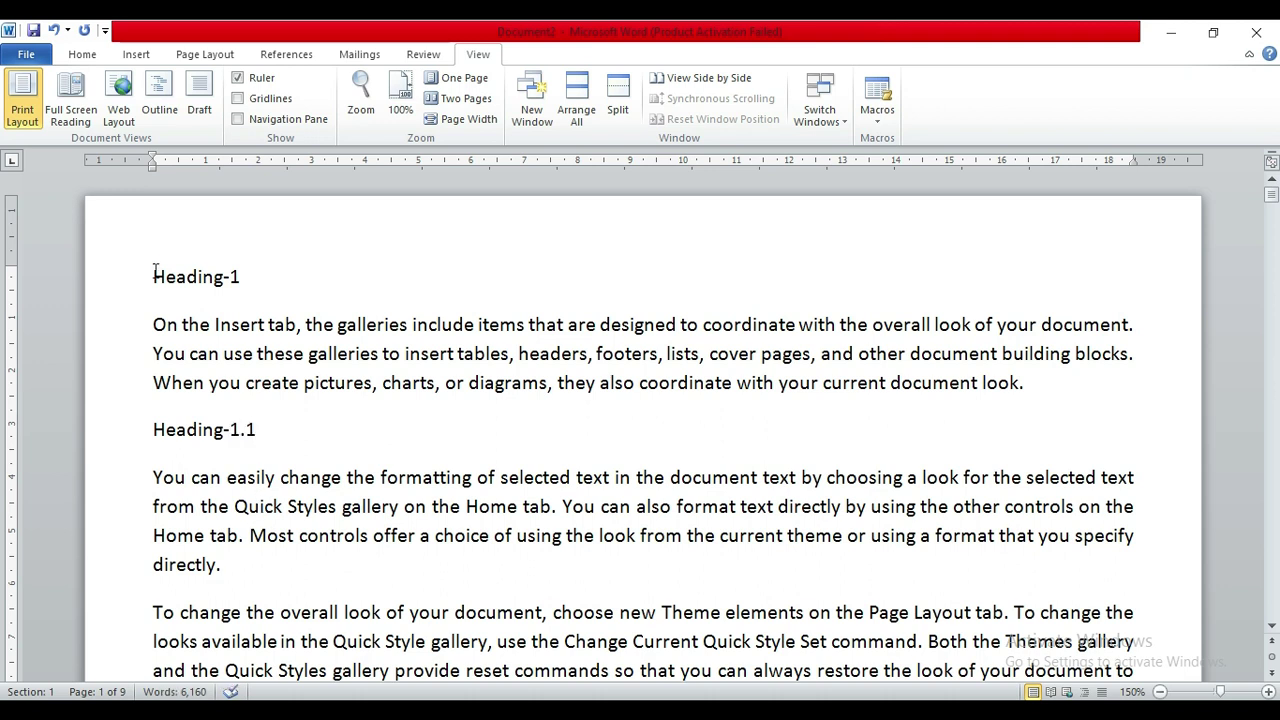
- Insert the line "Heading-1.2" between the second and third body paragraphs, reusing the copied heading text
{"action": "key", "text": "Return"}
{"action": "key", "text": "ctrl+v"}
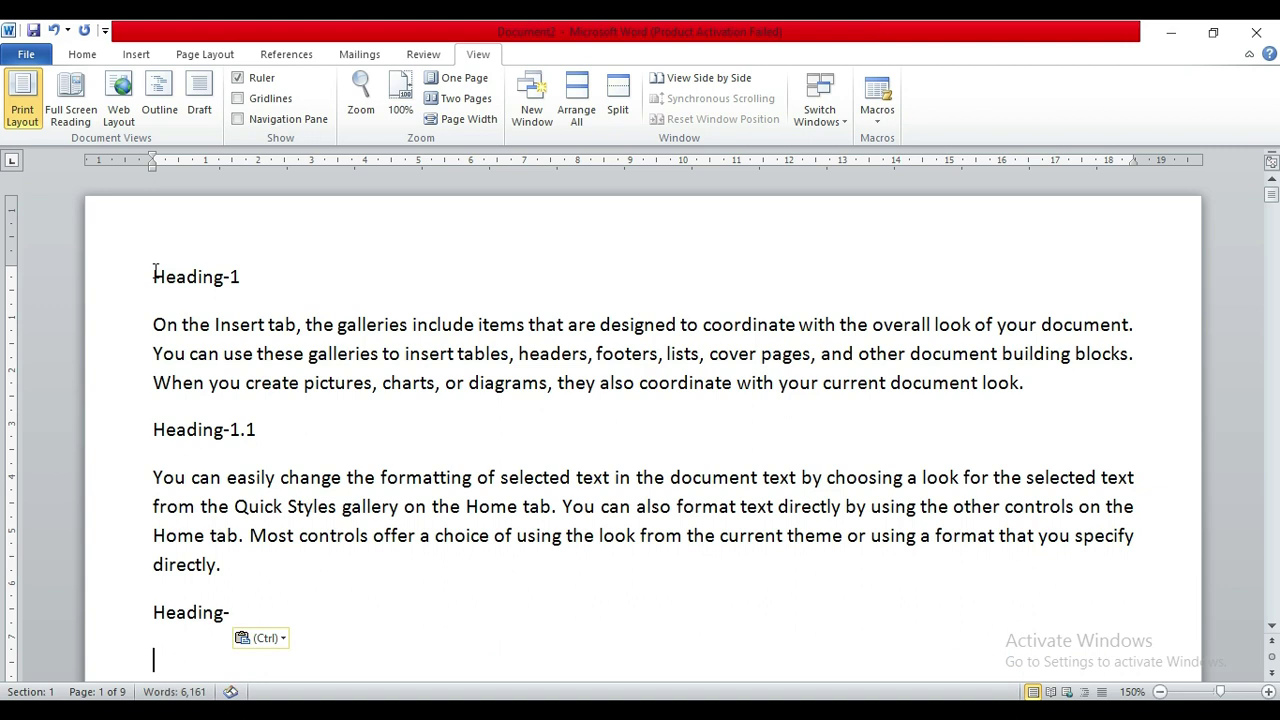
{"action": "key", "text": "BackSpace"}
{"action": "type", "text": "1.2"}
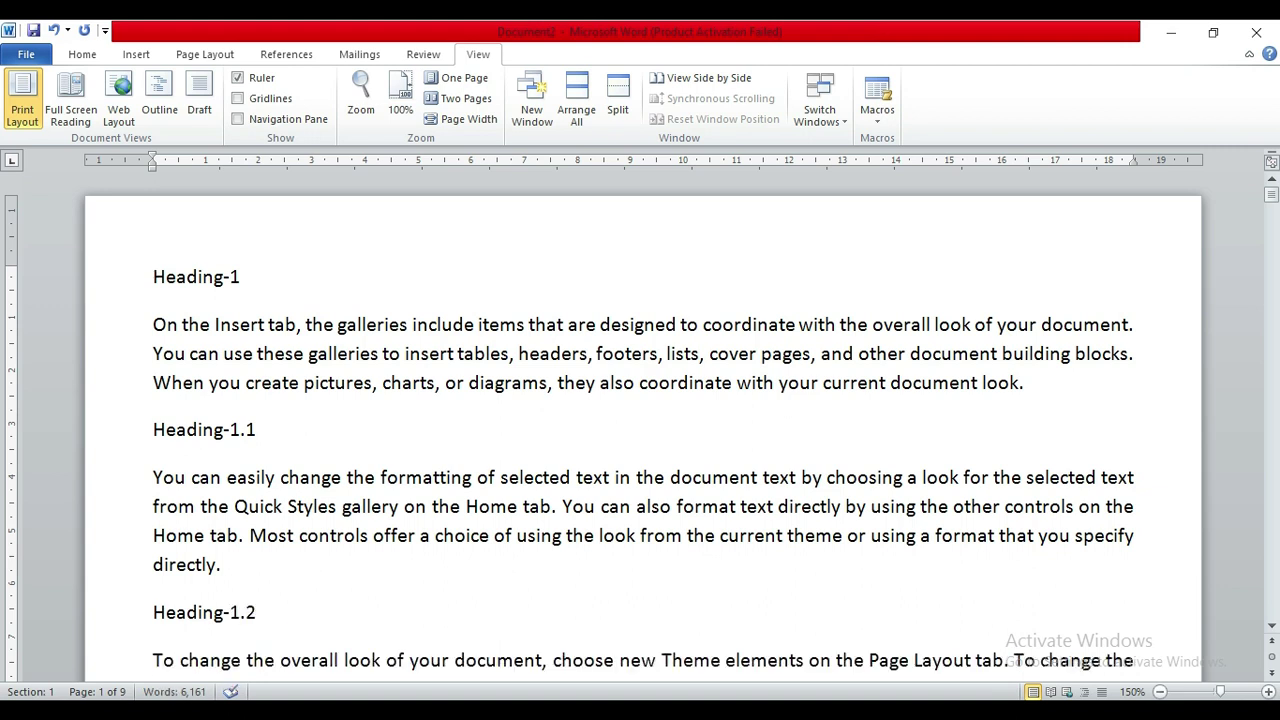
- Insert the line "Heading-1.3" between the third and fourth body paragraphs, reusing the copied heading text
{"action": "key", "text": "Down"}
{"action": "key", "text": "Down"}
{"action": "key", "text": "Down"}
{"action": "key", "text": "Down"}
{"action": "key", "text": "End"}
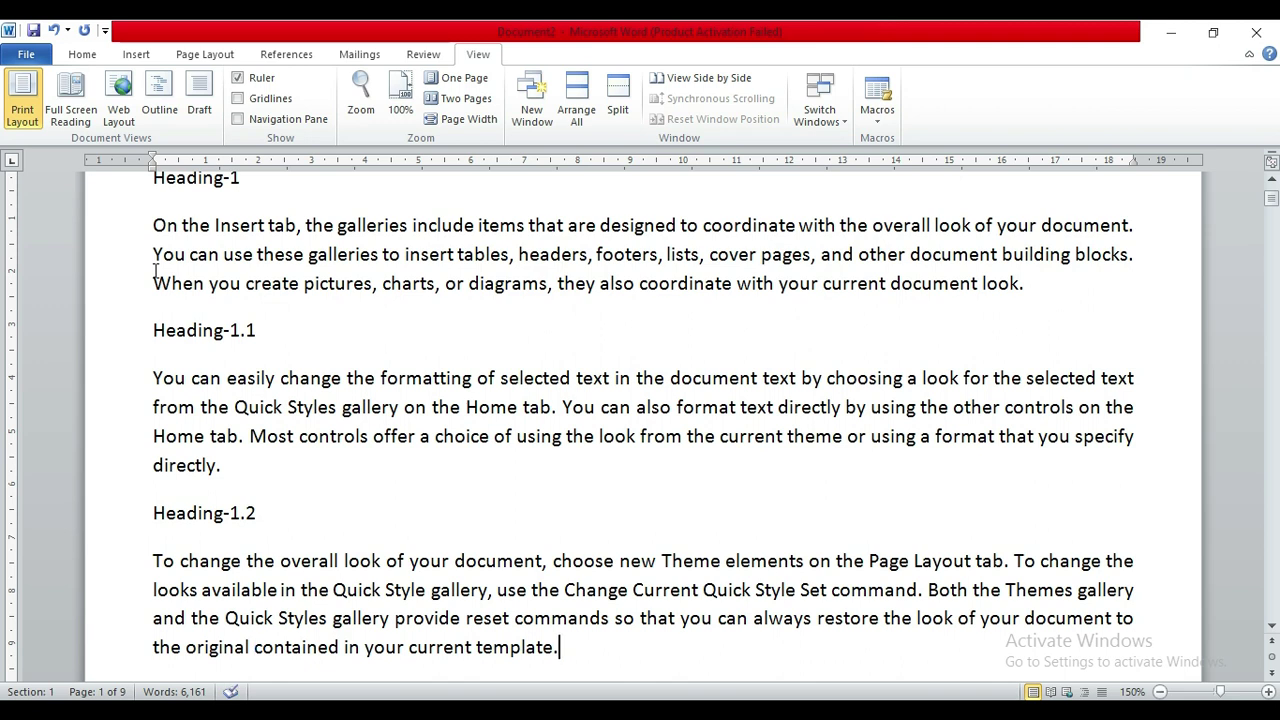
{"action": "key", "text": "Return"}
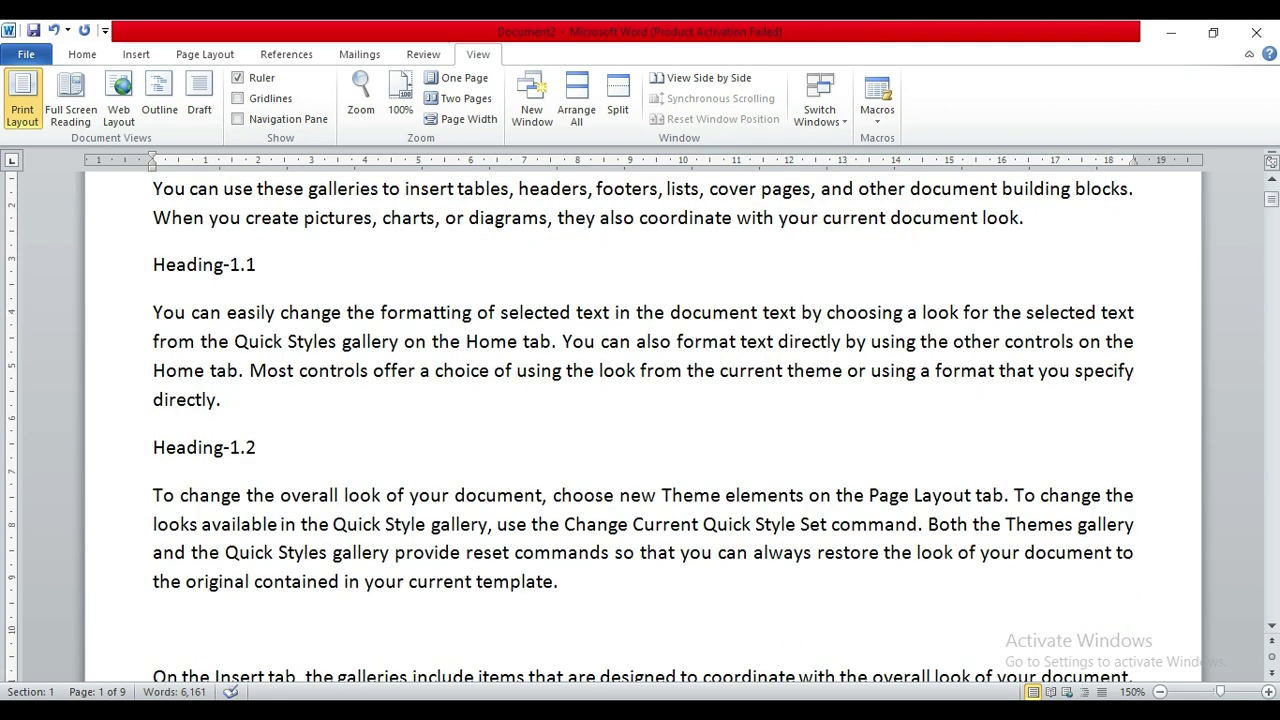
{"action": "key", "text": "ctrl+v"}
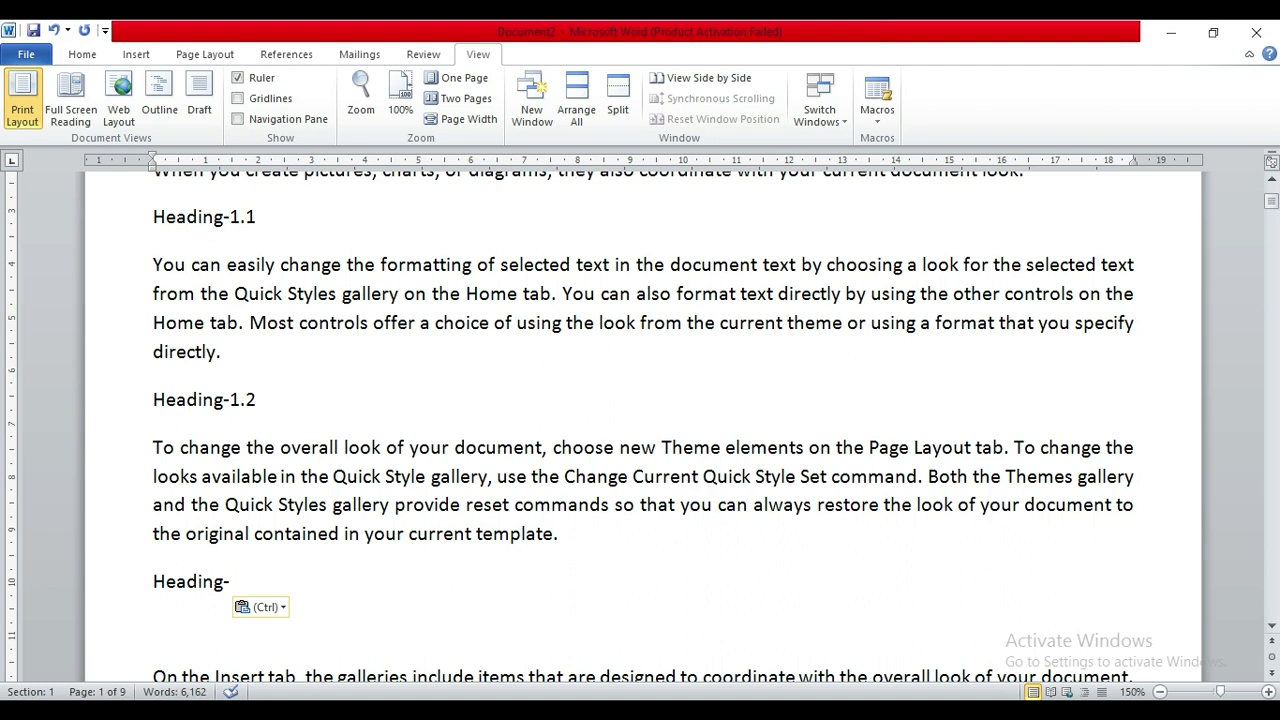
{"action": "key", "text": "BackSpace"}
{"action": "type", "text": "1.3"}
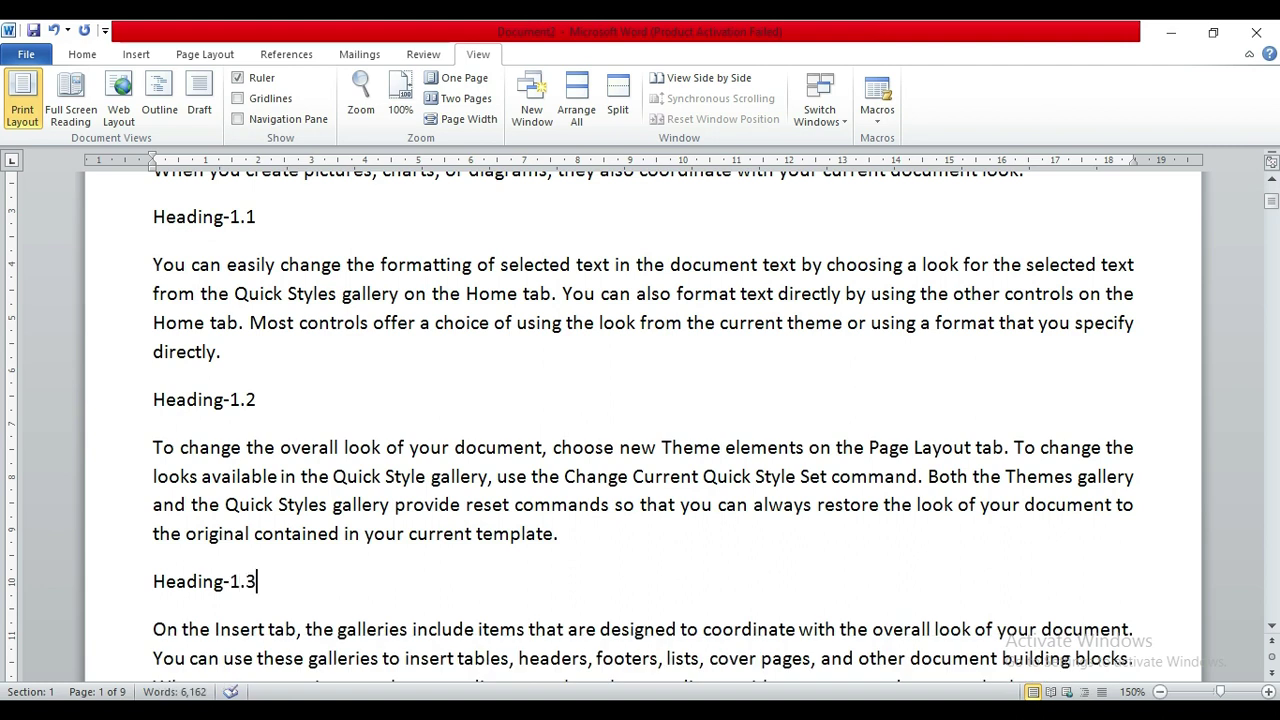
- Insert the line "Heading-2" after the fourth body paragraph, reusing the copied heading text
{"action": "key", "text": "Down"}
{"action": "key", "text": "Down"}
{"action": "key", "text": "Down"}
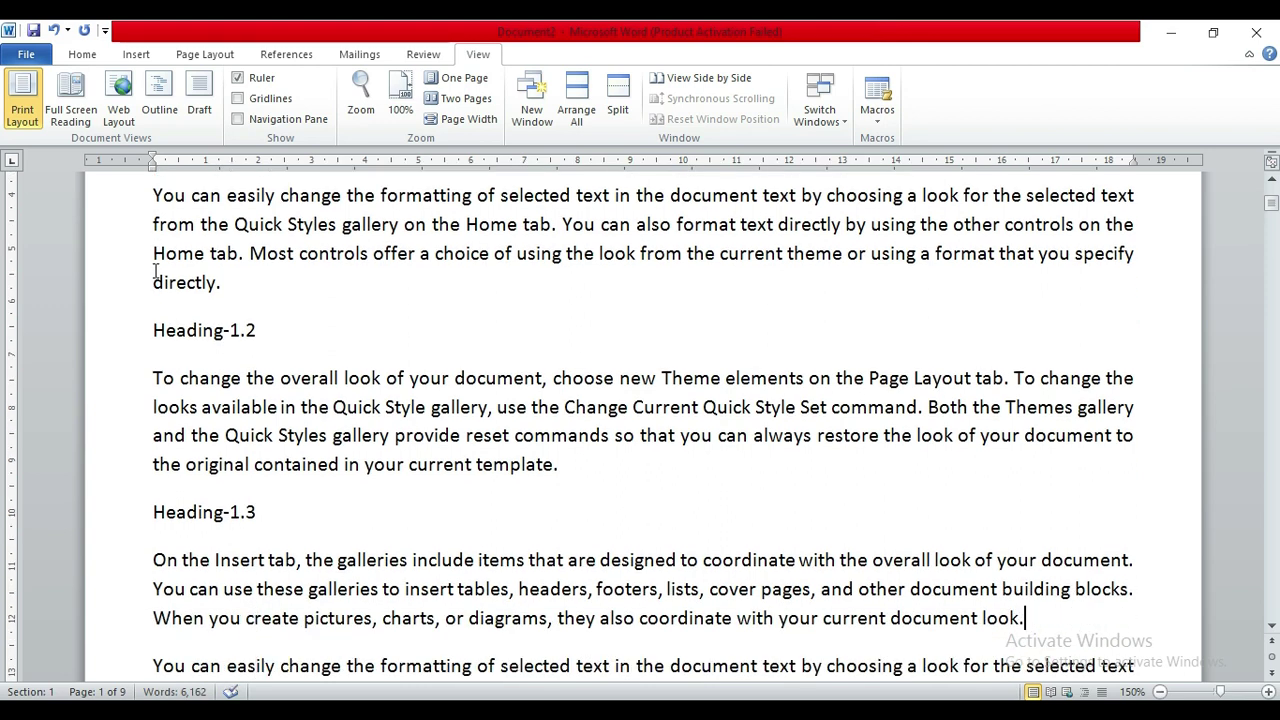
{"action": "key", "text": "Return"}
{"action": "key", "text": "ctrl+v"}
{"action": "key", "text": "BackSpace"}
{"action": "type", "text": "2"}
- Insert the line "Heading-2.1" after the paragraph under "Heading-2", reusing the copied heading text
{"action": "key", "text": "Down"}
{"action": "key", "text": "Down"}
{"action": "key", "text": "Down"}
{"action": "key", "text": "Down"}
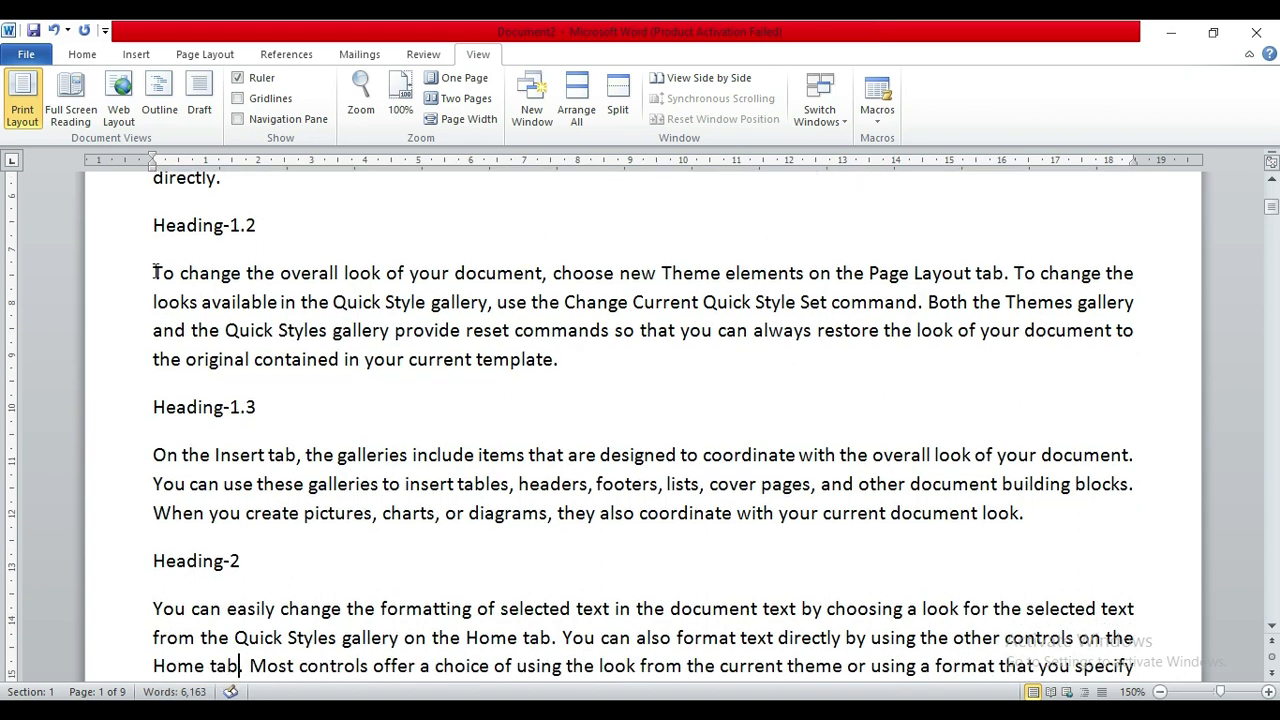
{"action": "key", "text": "Return"}
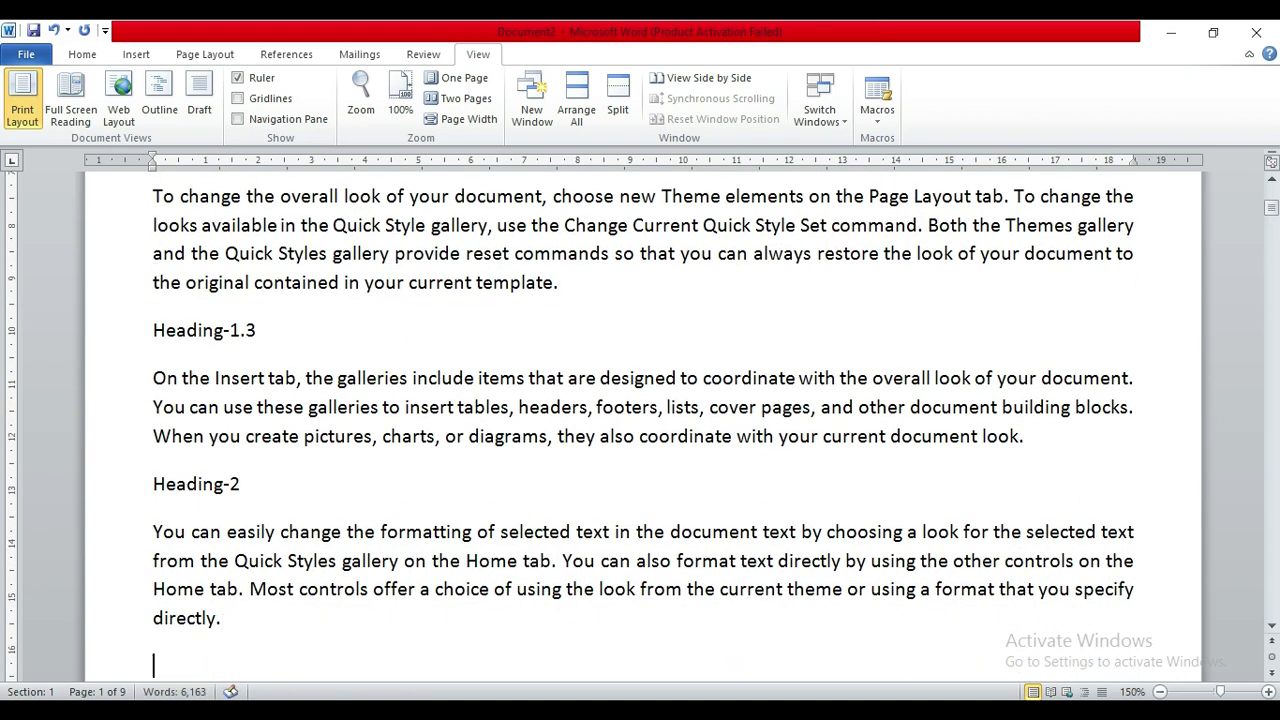
{"action": "key", "text": "ctrl+v"}
{"action": "key", "text": "BackSpace"}
{"action": "type", "text": "2."}
{"action": "type", "text": "2"}
{"action": "key", "text": "BackSpace"}
{"action": "type", "text": "1"}
- Insert the line "Heading-2.2" after the paragraph under "Heading-2.1", reusing the copied heading text
{"action": "key", "text": "Down"}
{"action": "key", "text": "Down"}
{"action": "key", "text": "Down"}
{"action": "key", "text": "Down"}
{"action": "key", "text": "Up"}
{"action": "key", "text": "Return"}
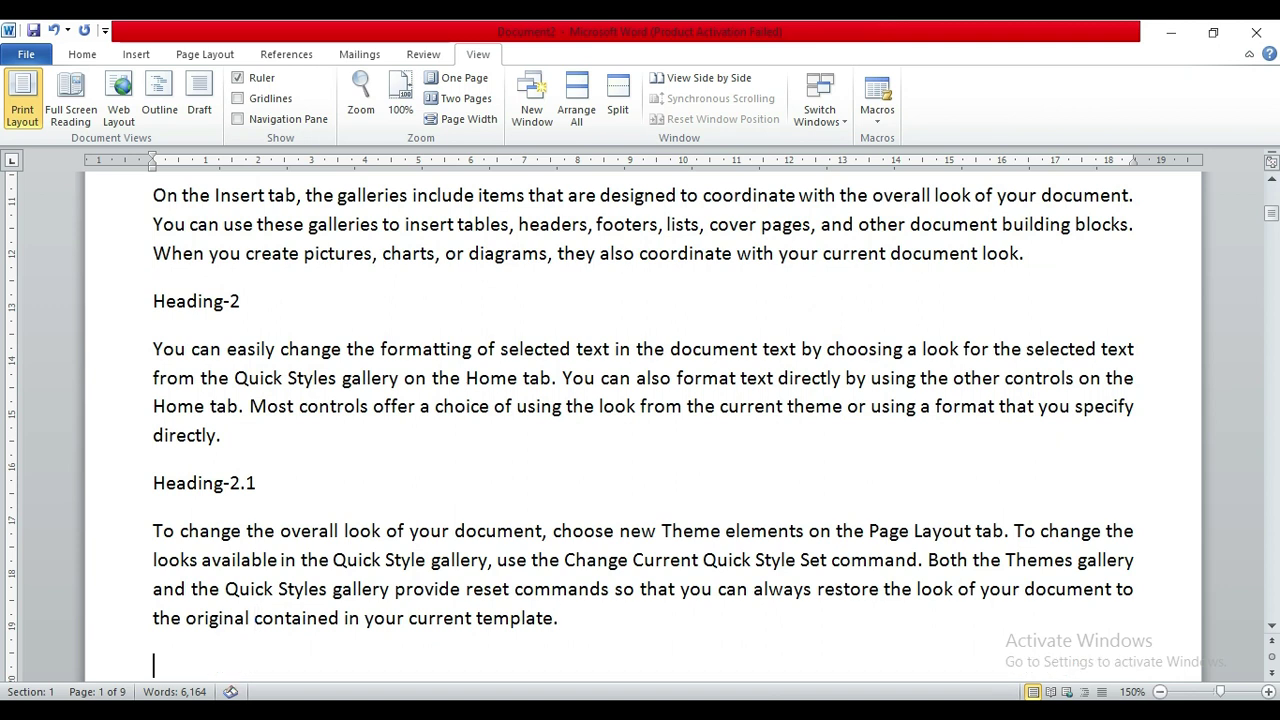
{"action": "key", "text": "ctrl+v"}
{"action": "type", "text": "2."}
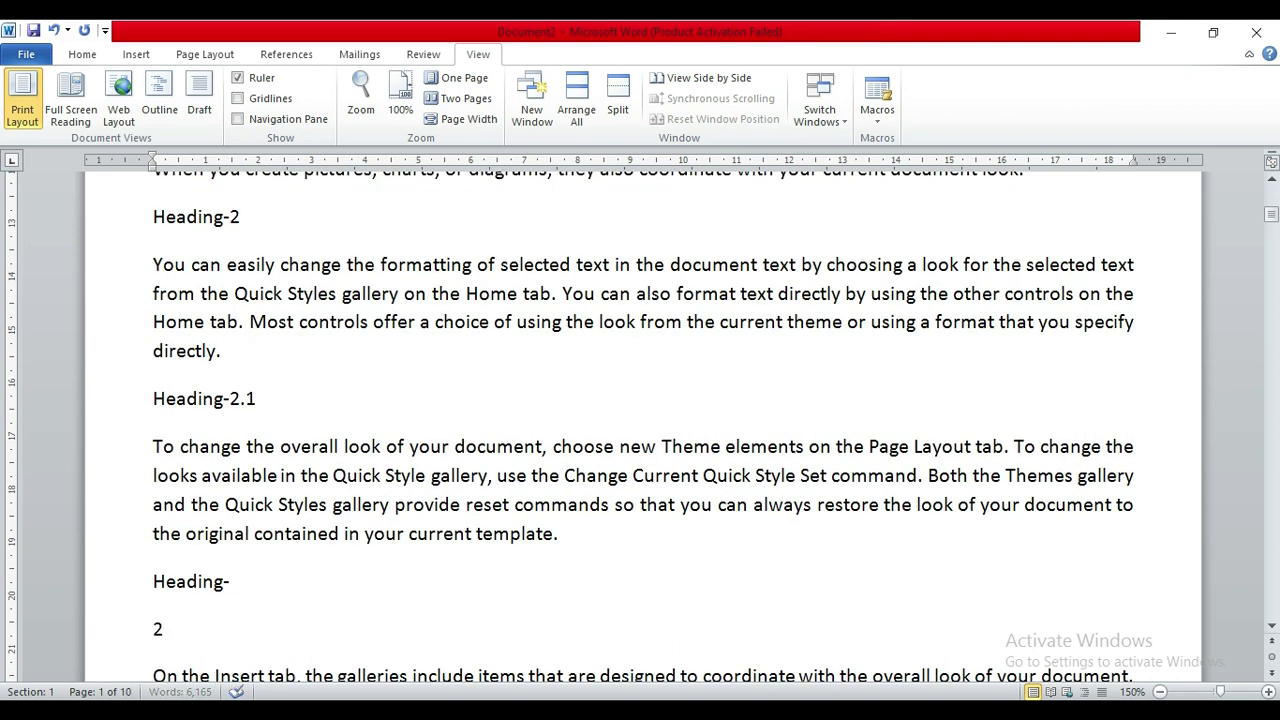
{"action": "key", "text": "BackSpace"}
{"action": "key", "text": "BackSpace"}
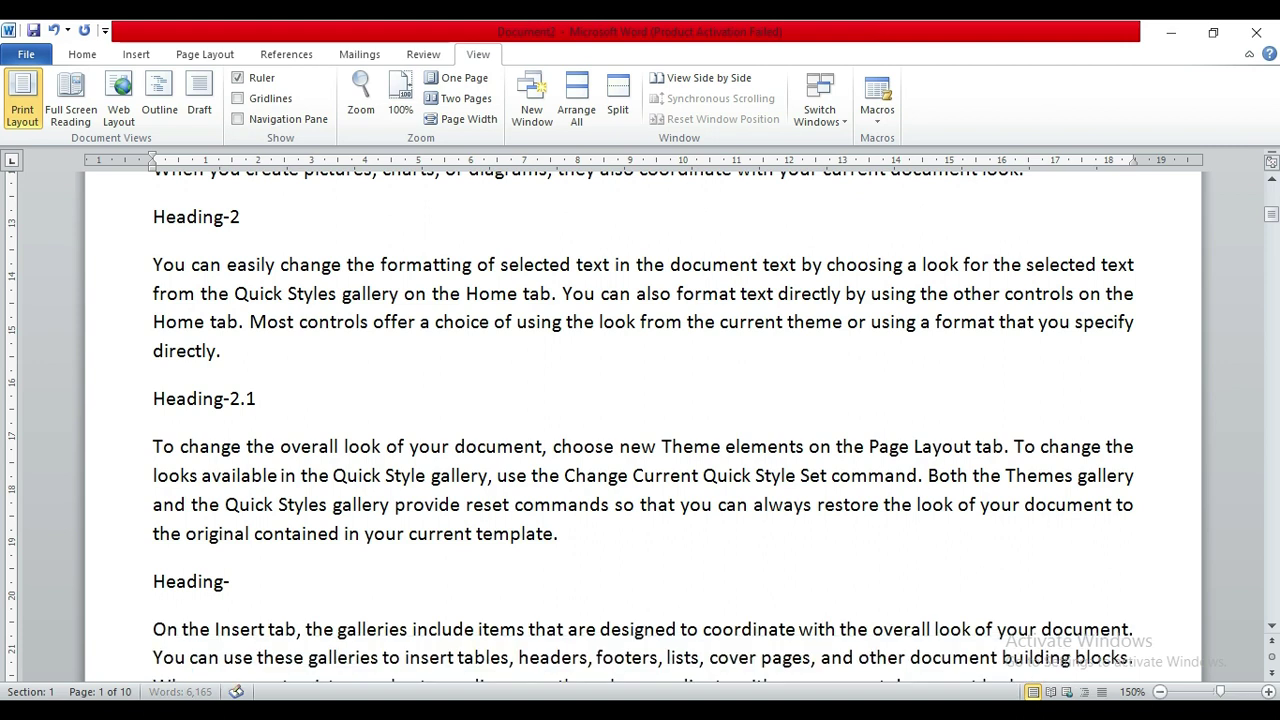
{"action": "type", "text": "2.2"}
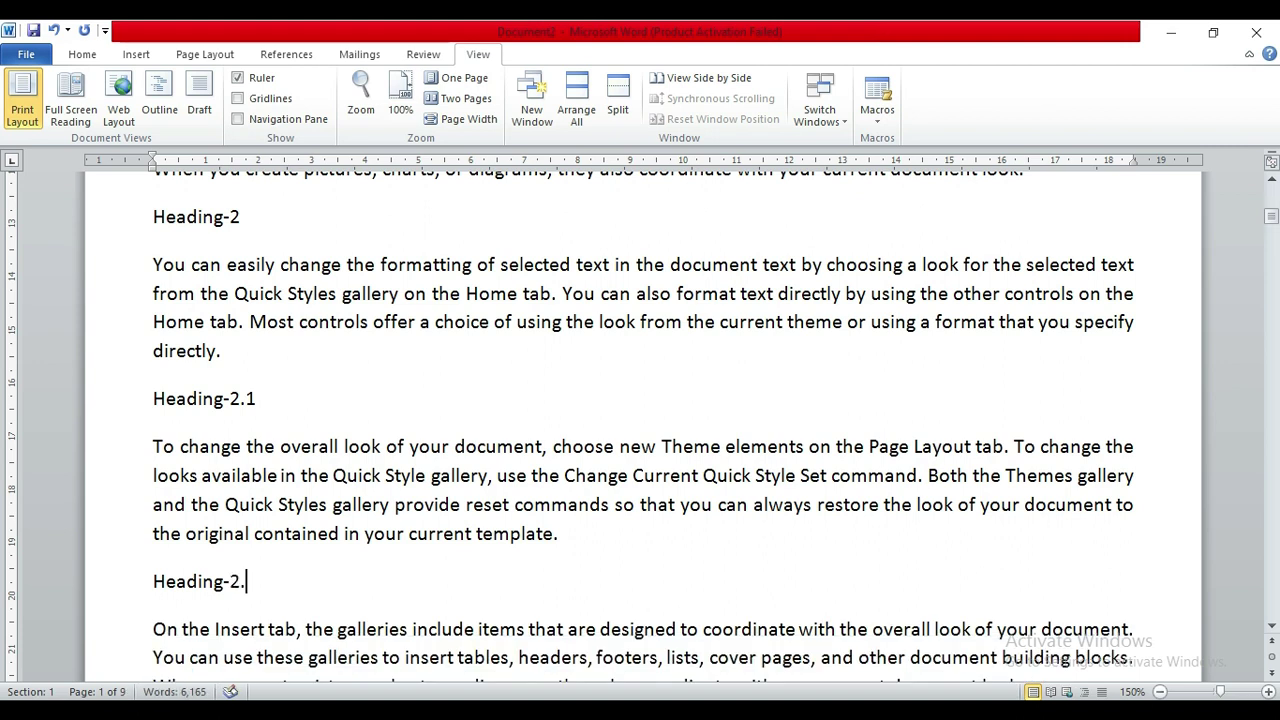
- Insert the line "Heading-3" after the paragraph under "Heading-2.2"
{"action": "key", "text": "Down"}
{"action": "key", "text": "Down"}
{"action": "key", "text": "Down"}
{"action": "key", "text": "Up"}
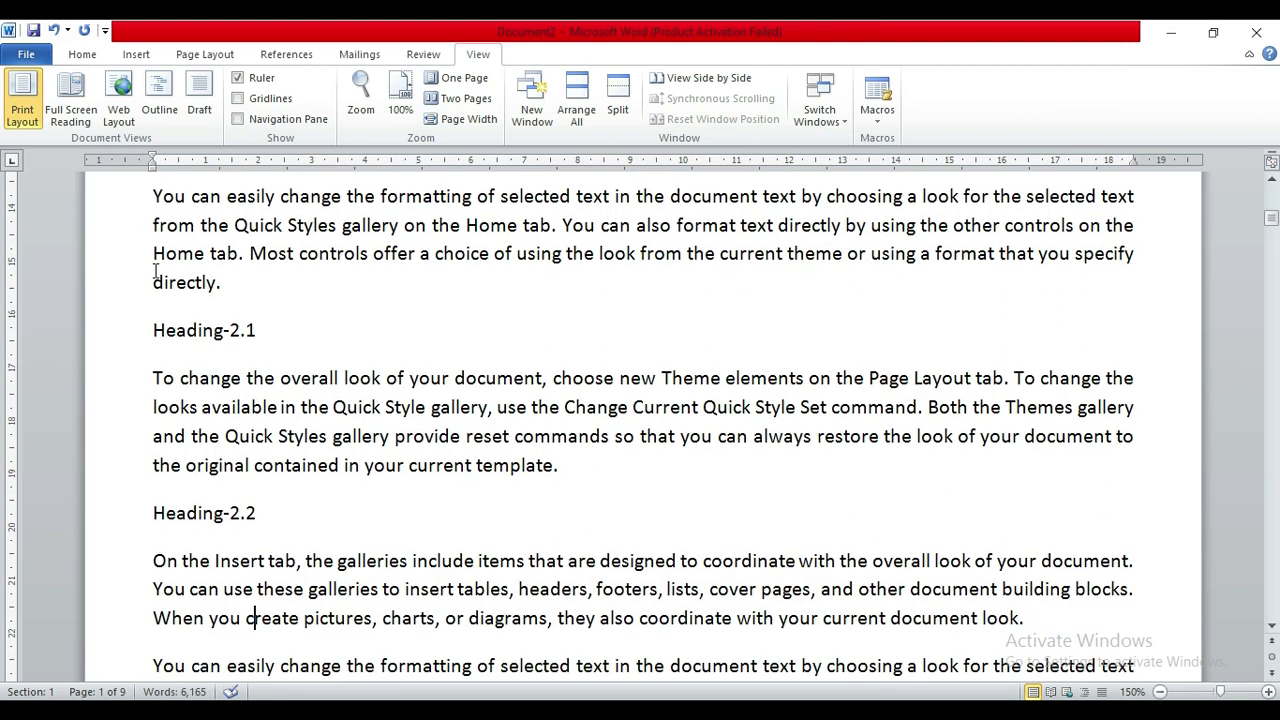
{"action": "key", "text": "Return"}
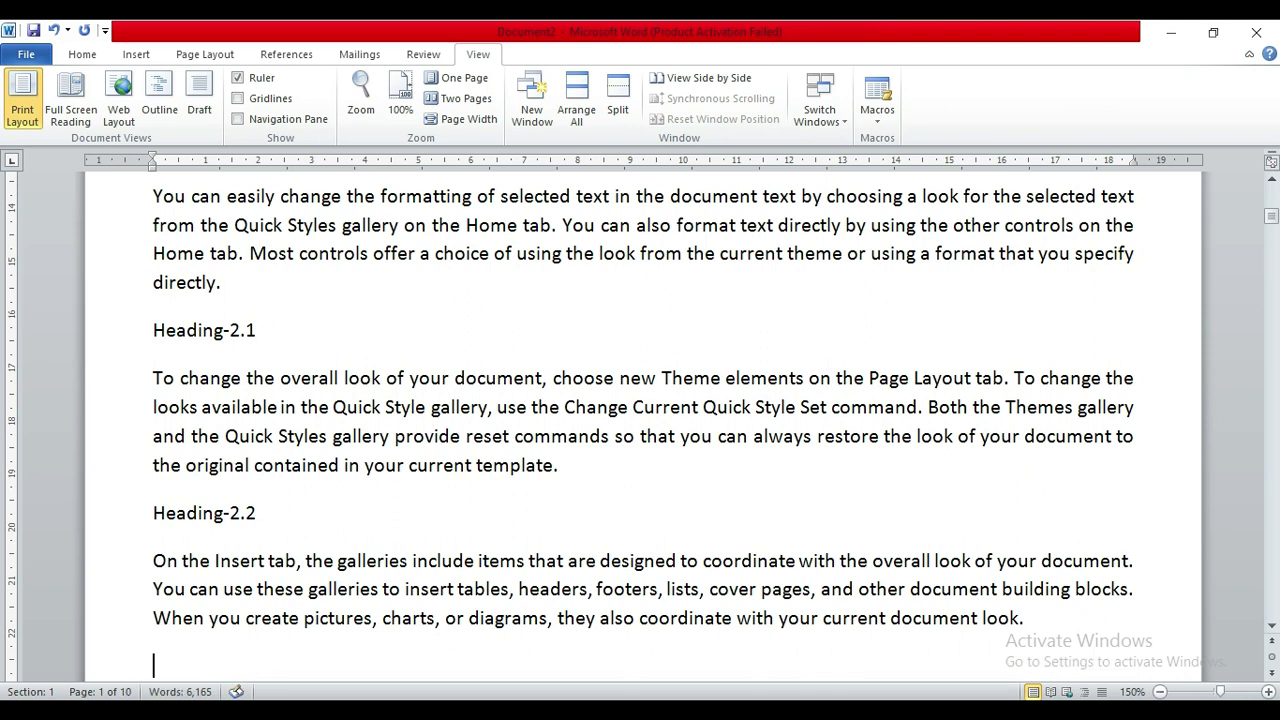
{"action": "type", "text": "Heading-"}
{"action": "key", "text": "BackSpace"}
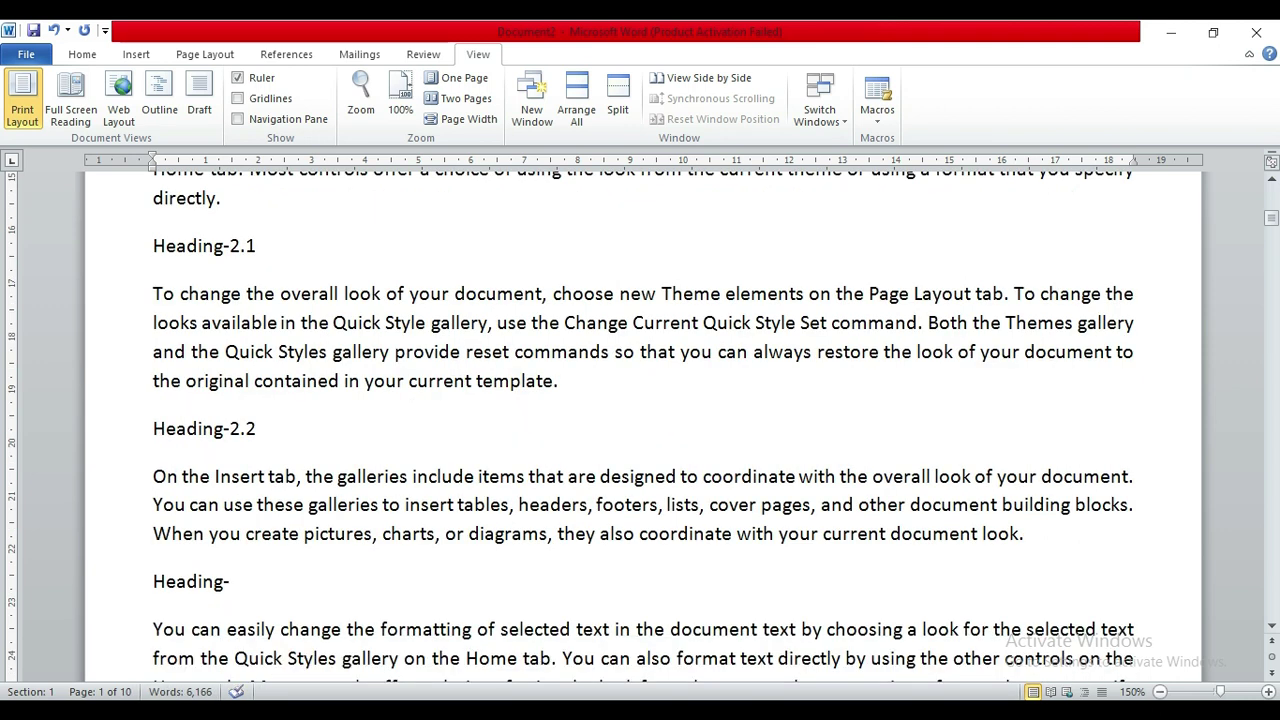
{"action": "type", "text": "3"}
- Apply the Heading 1 style to the "Heading-1" line at the start of the document
{"action": "scroll", "coordinate": [155, 268], "scroll_direction": "up", "scroll_amount": 10}
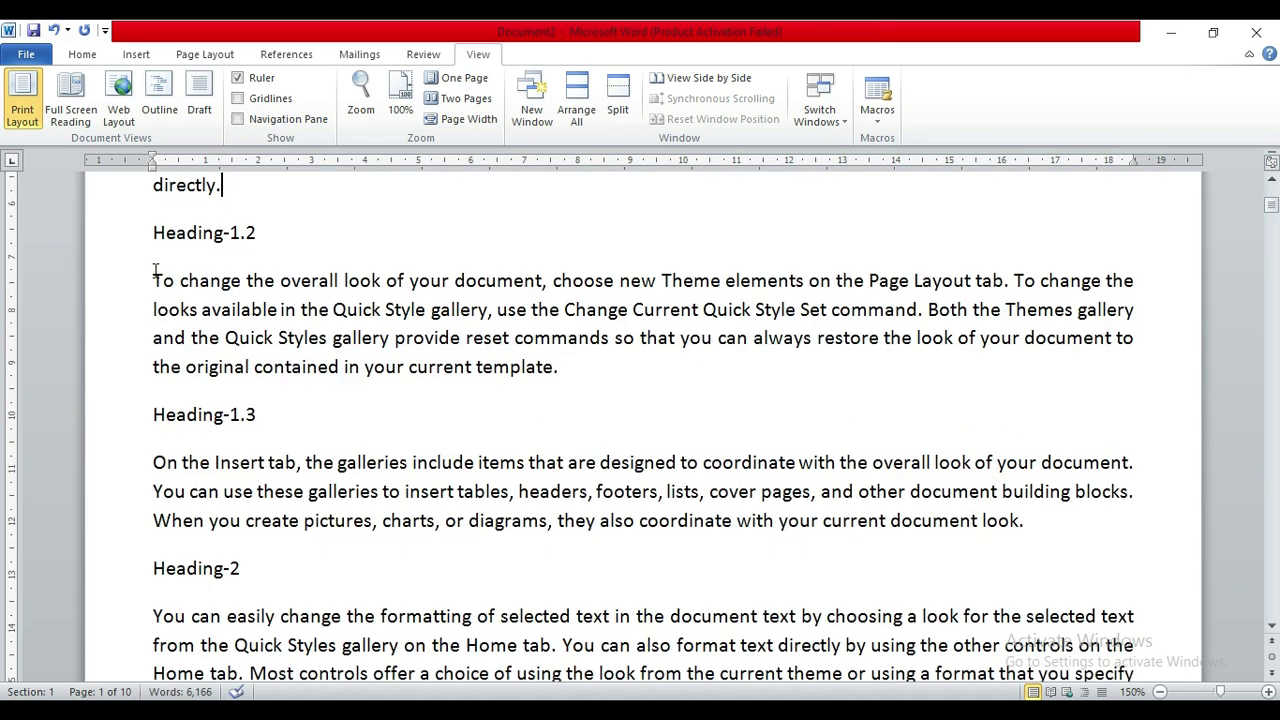
{"action": "key", "text": "Home"}
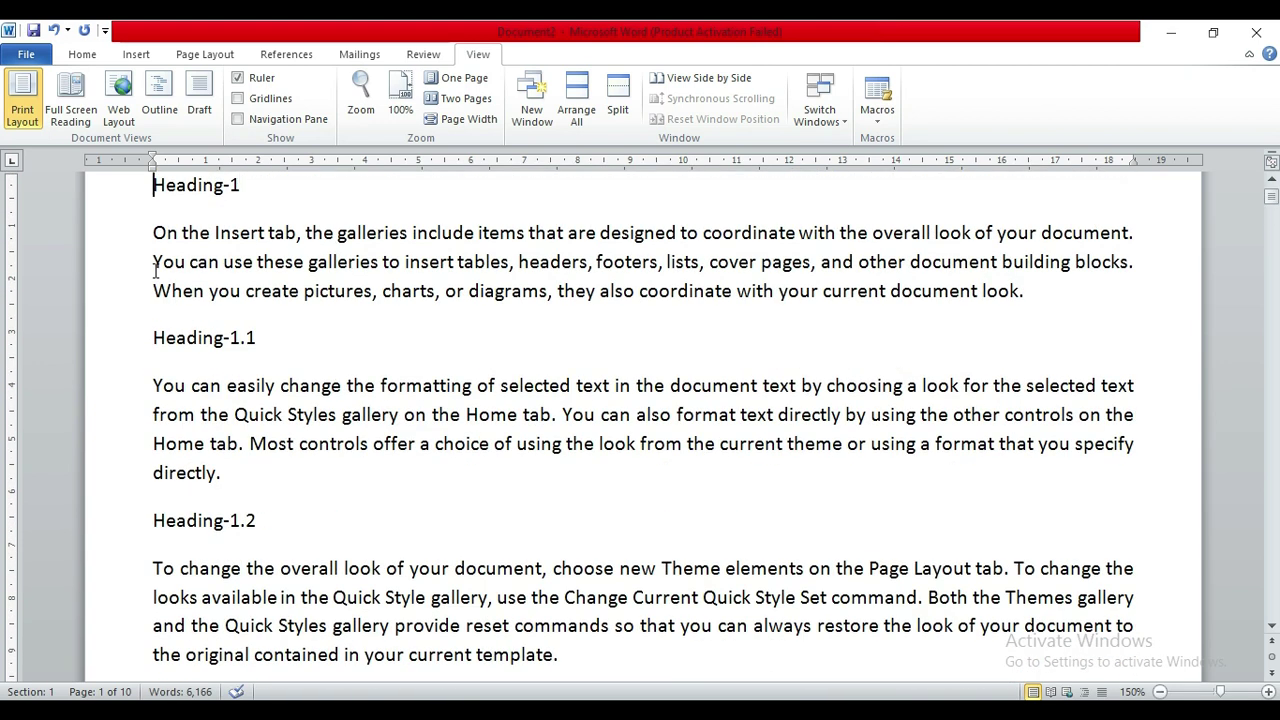
{"action": "key", "text": "shift+Down"}
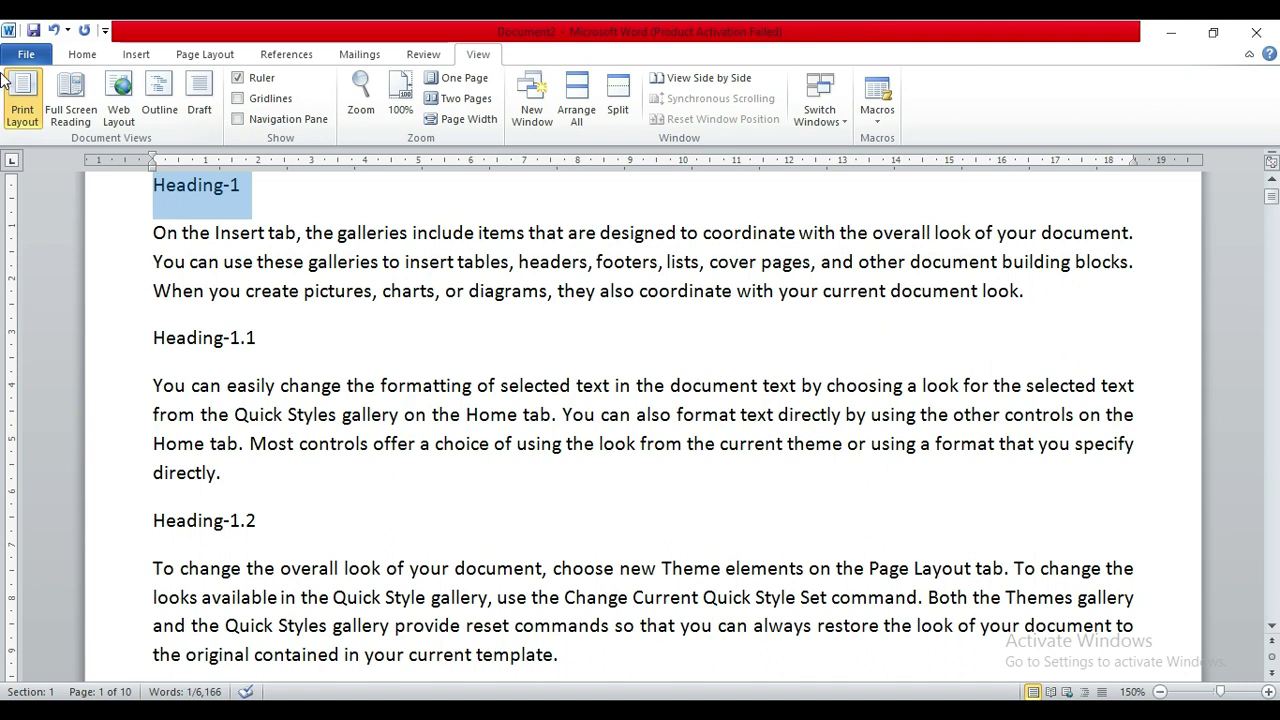
{"action": "left_click", "coordinate": [85, 57]}
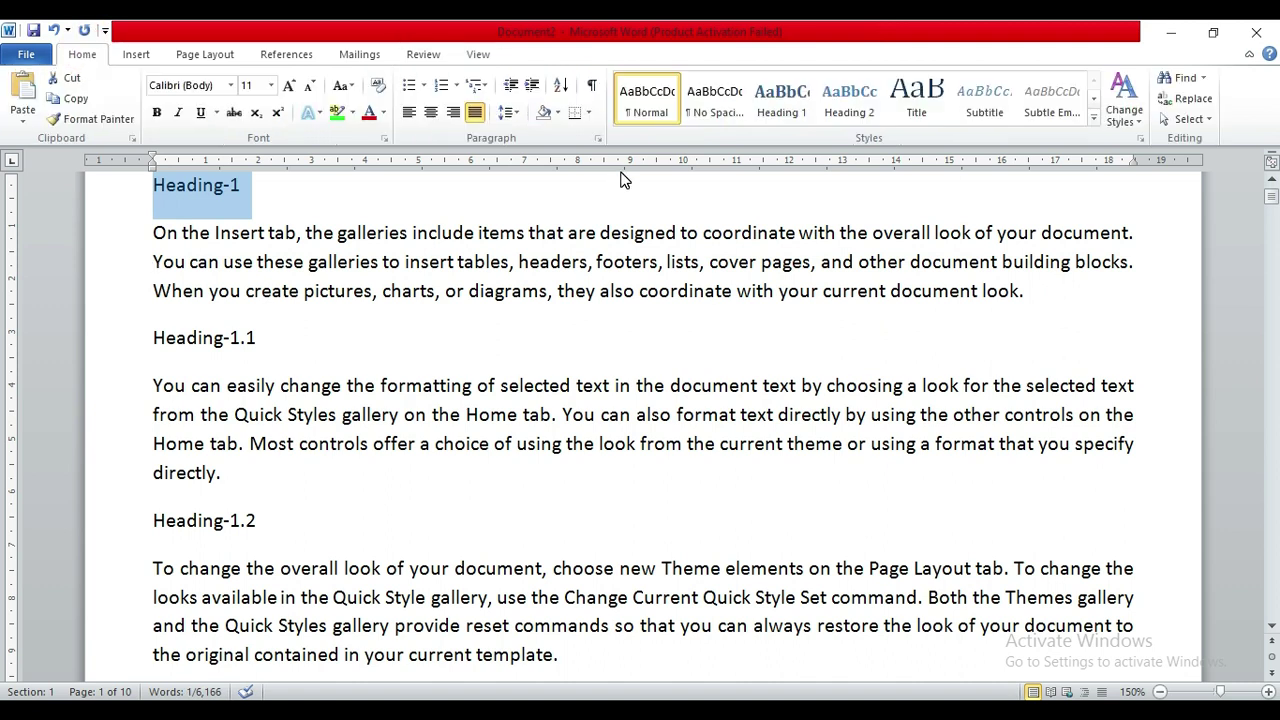
{"action": "left_click", "coordinate": [790, 113]}
{"action": "left_click", "coordinate": [790, 113]}
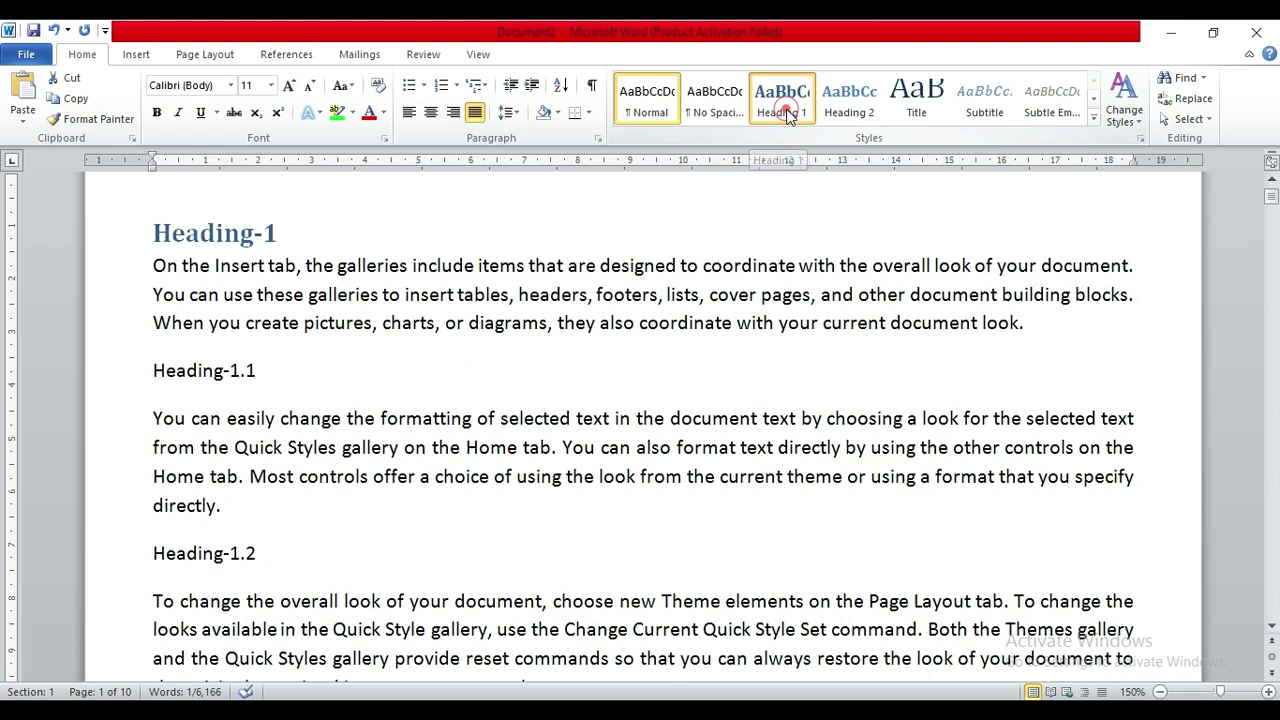
- Apply the Heading 2 style to the "Heading-1.1" and "Heading-1.2" lines
{"action": "left_click", "coordinate": [121, 378]}
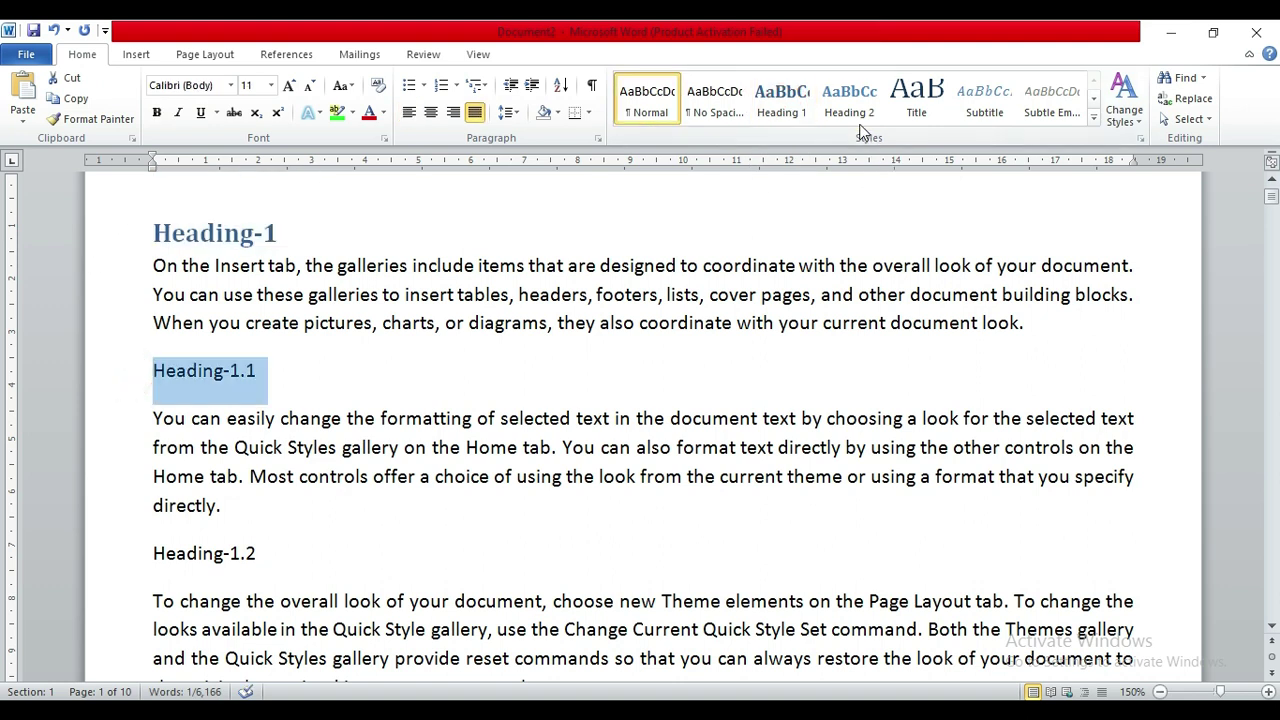
{"action": "left_click", "coordinate": [850, 105]}
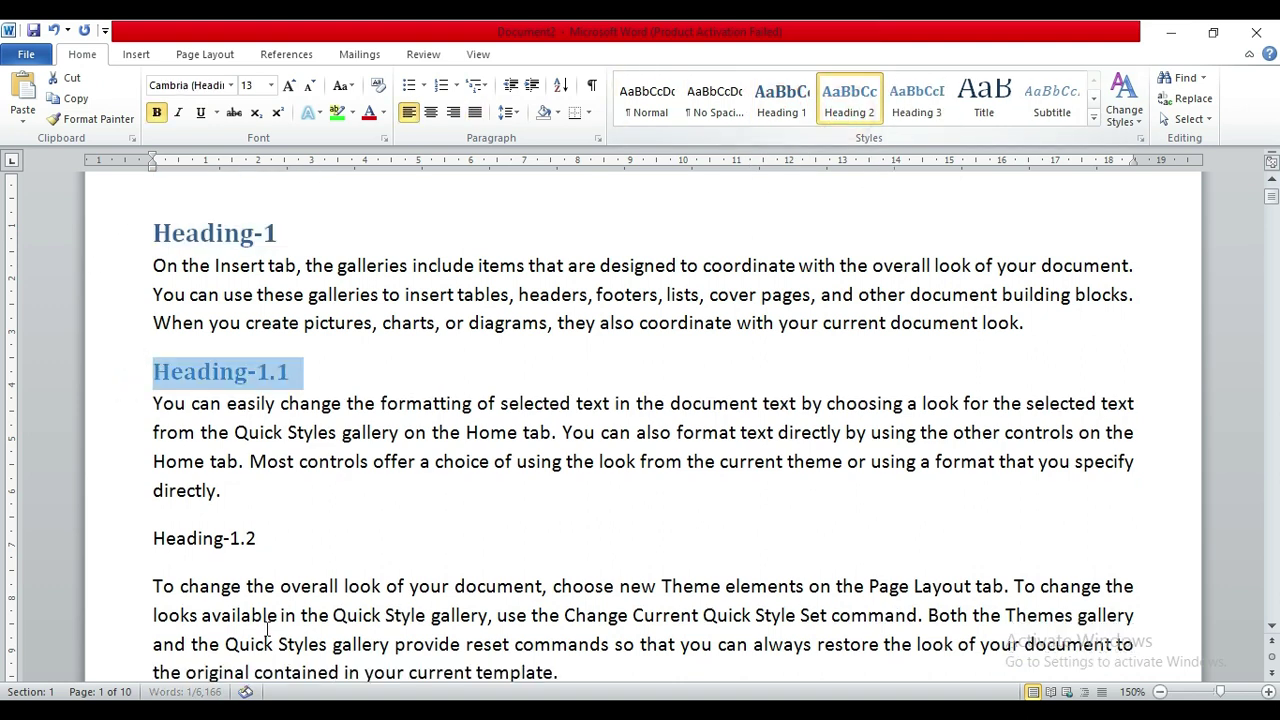
{"action": "left_click", "coordinate": [115, 541]}
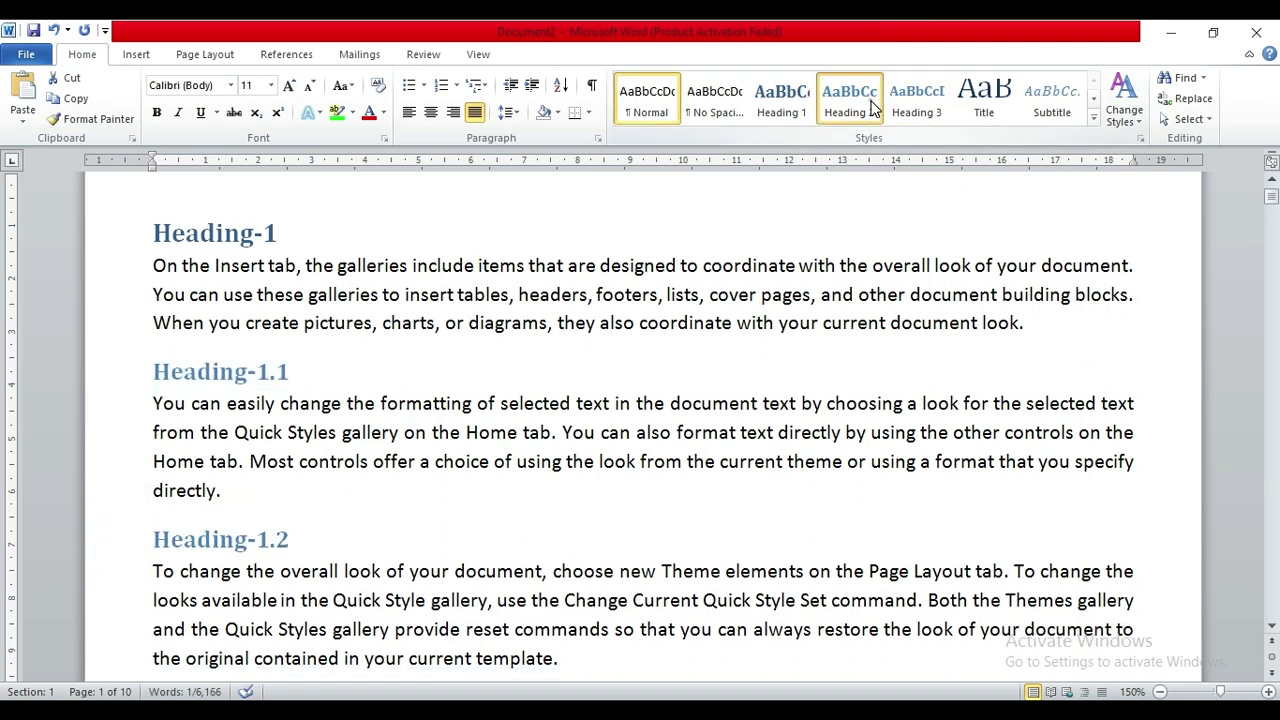
{"action": "left_click", "coordinate": [873, 105]}
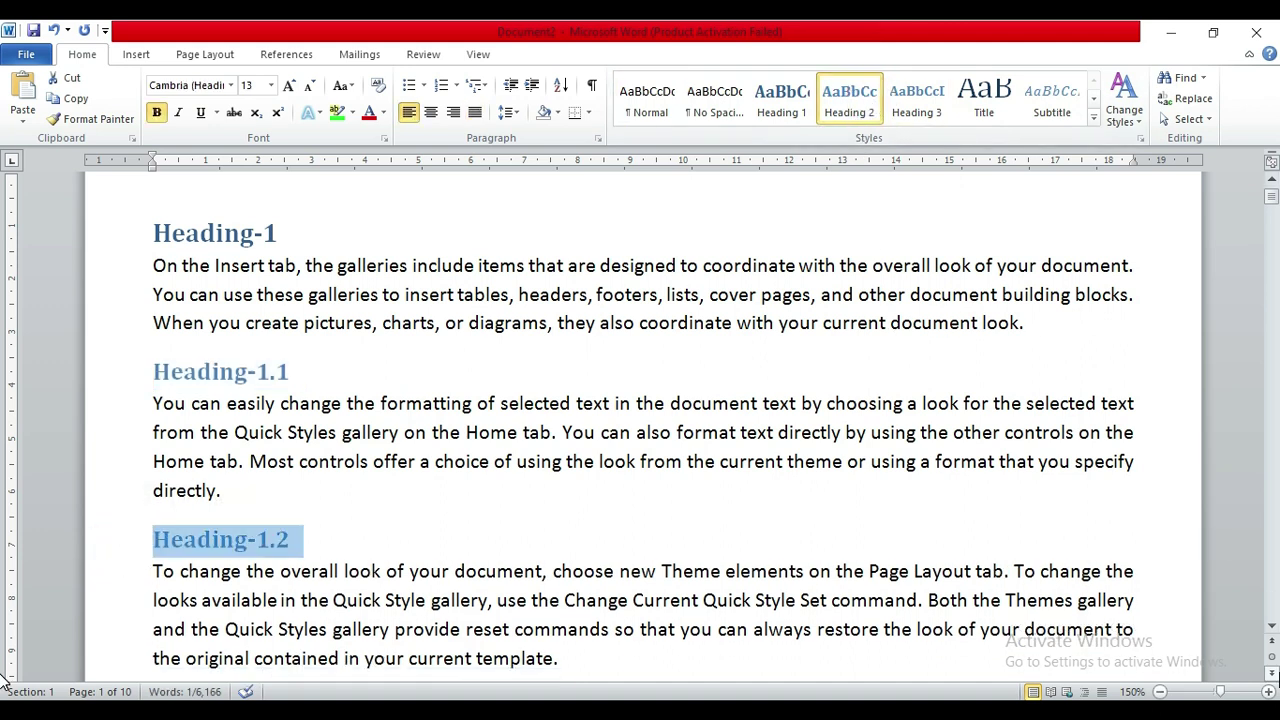
- Apply the Heading 2 style to the "Heading-1.3" line
{"action": "left_click", "coordinate": [1272, 625]}
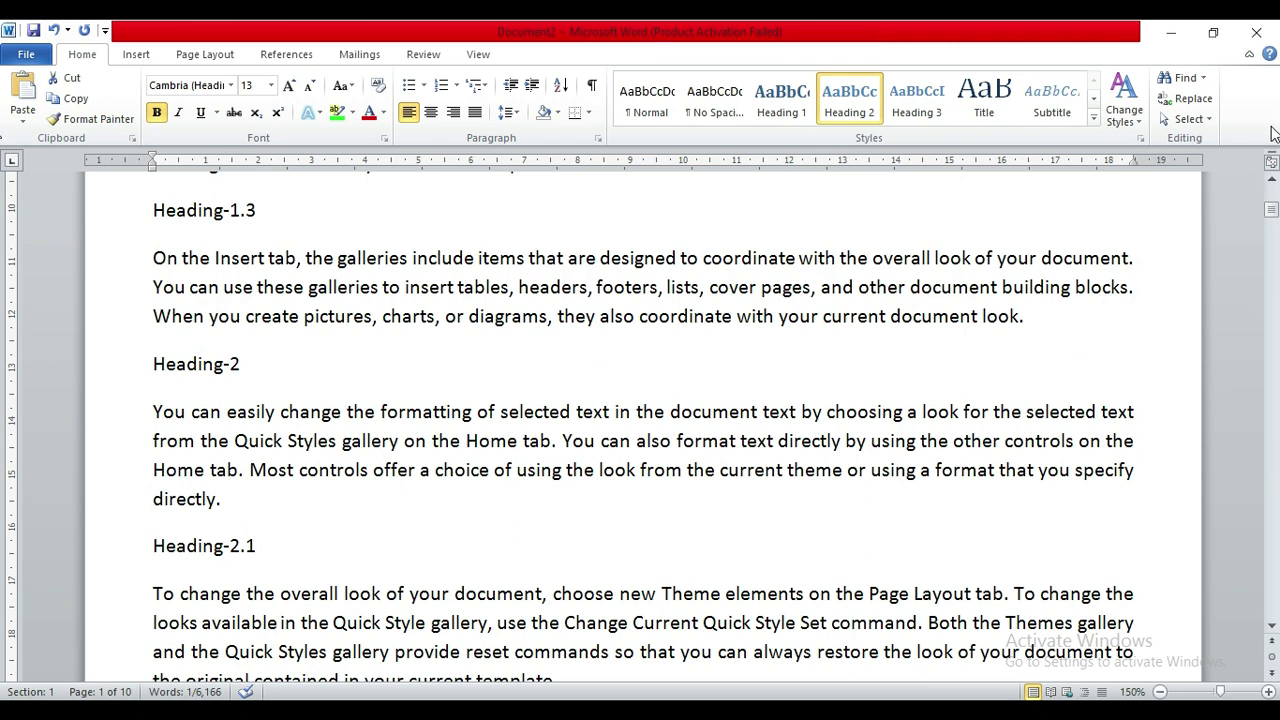
{"action": "left_click", "coordinate": [1273, 176]}
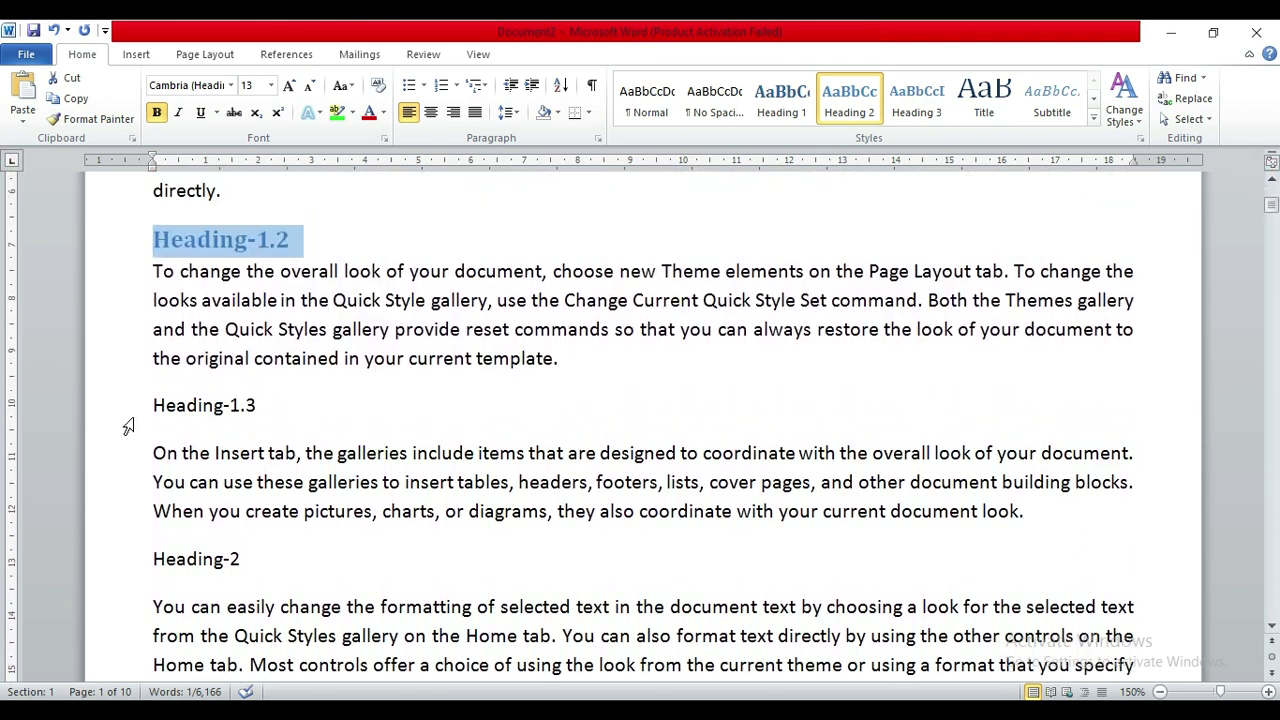
{"action": "left_click", "coordinate": [123, 407]}
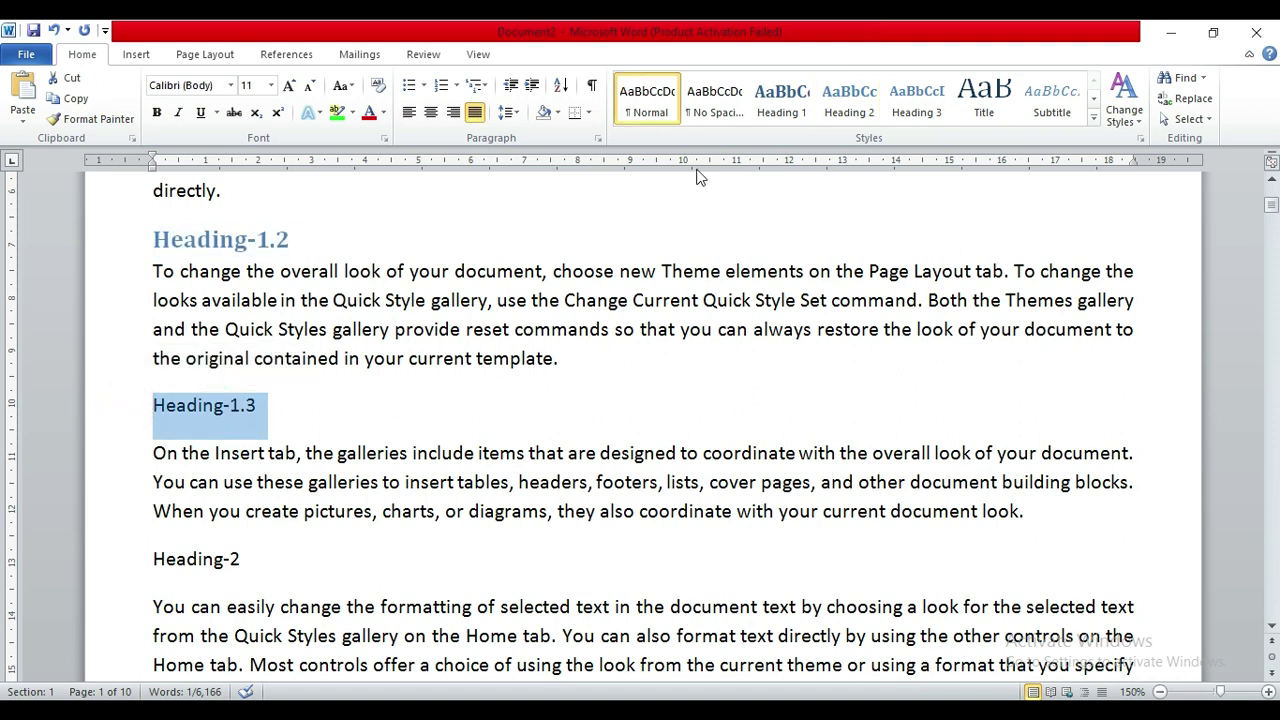
{"action": "left_click", "coordinate": [843, 117]}
{"action": "left_click", "coordinate": [843, 117]}
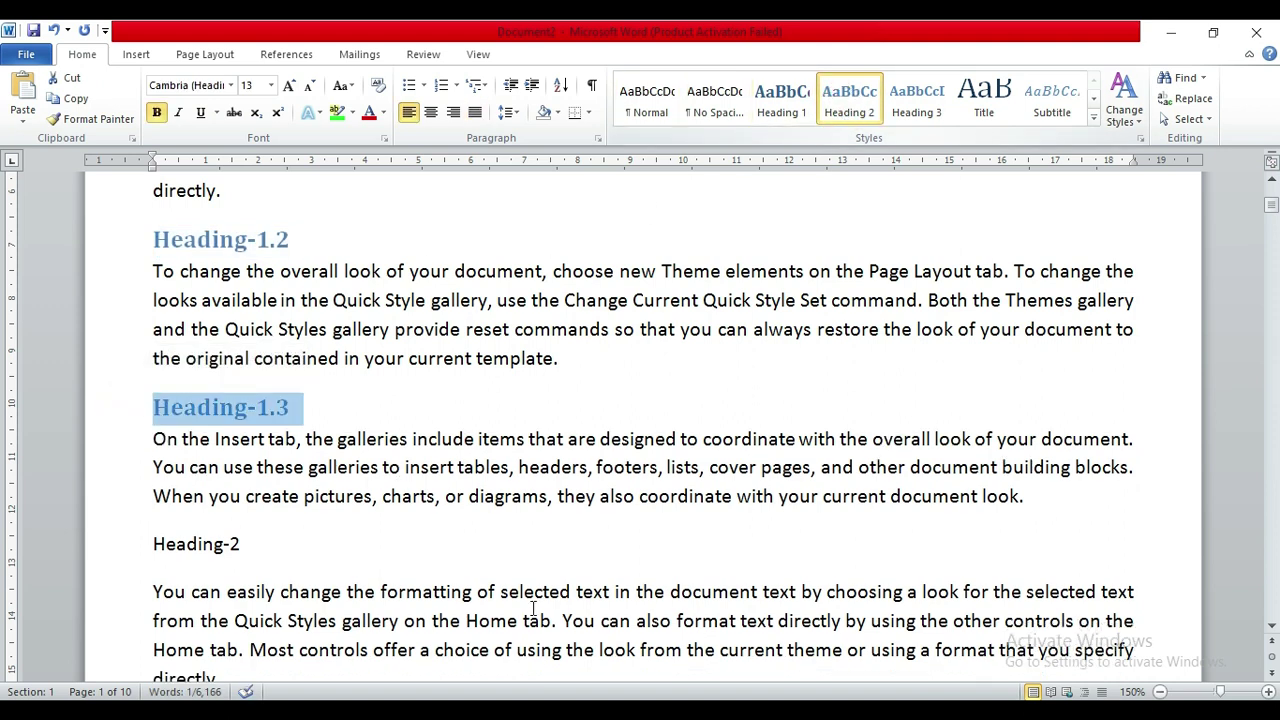
- Apply the Heading 1 style to the "Heading-2" line and the Heading 2 style to the "Heading-2.1" line
{"action": "left_click", "coordinate": [87, 566]}
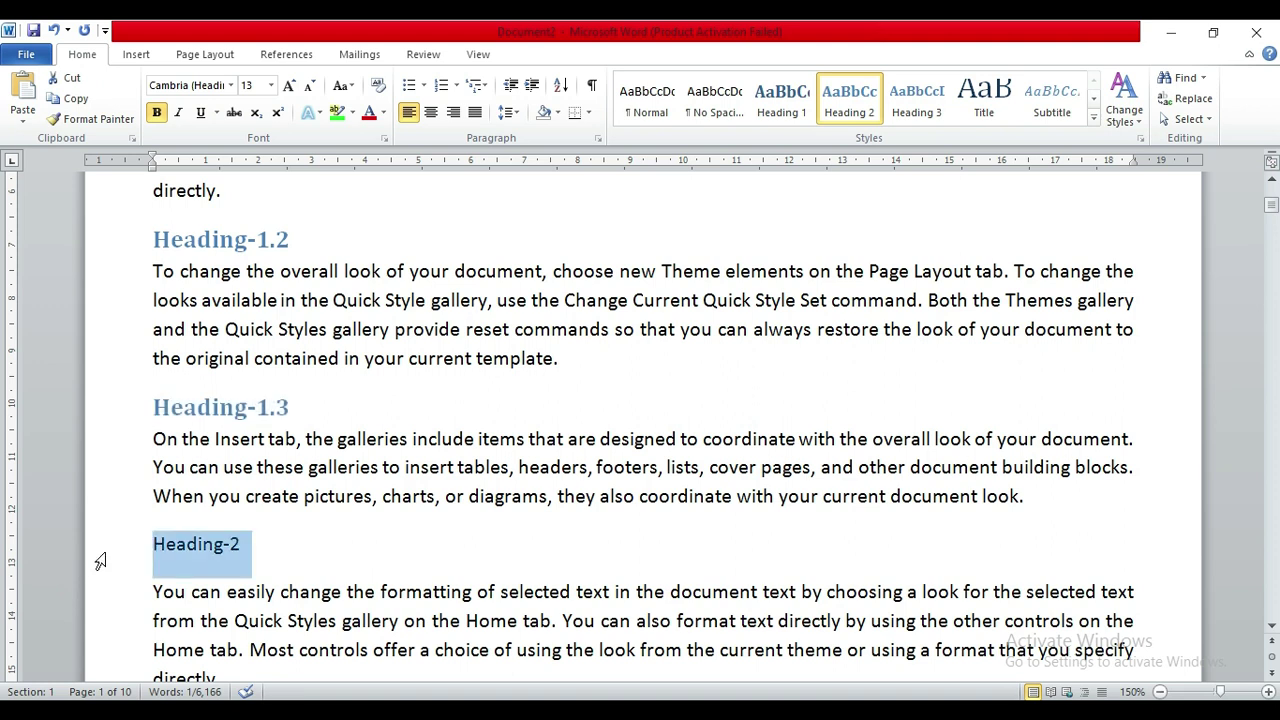
{"action": "left_click", "coordinate": [785, 98]}
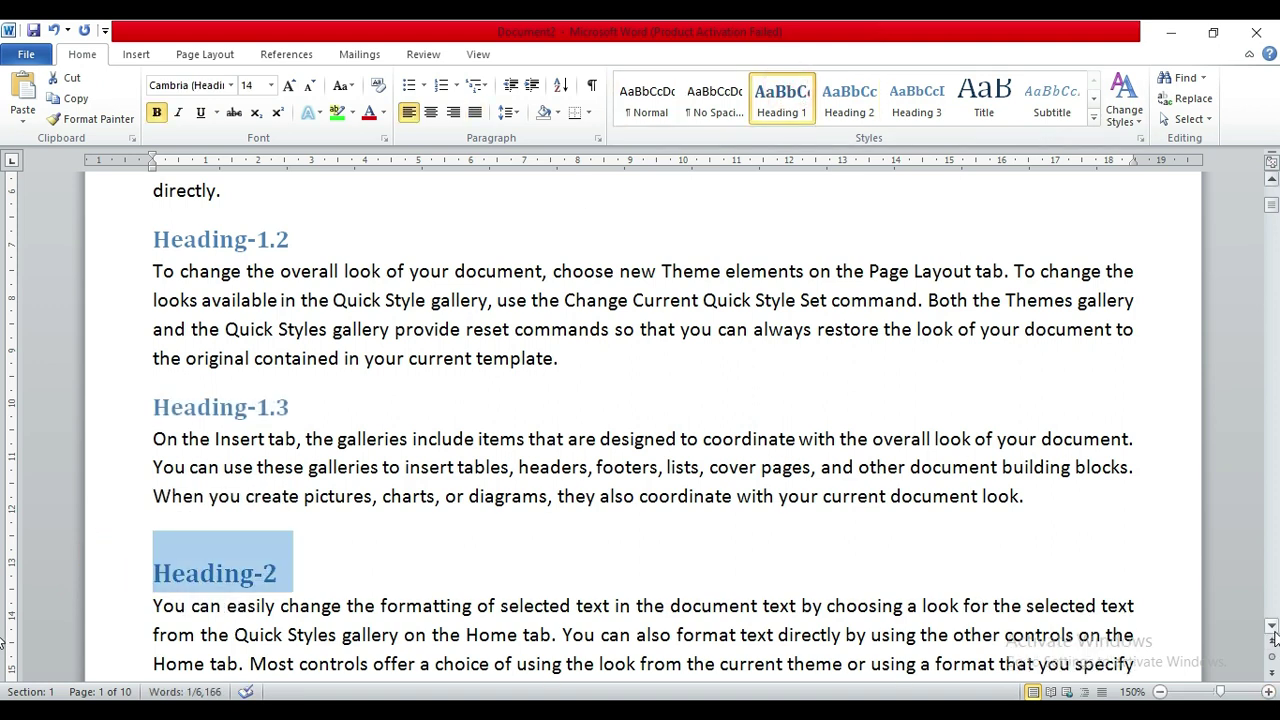
{"action": "left_click", "coordinate": [1271, 626]}
{"action": "left_click", "coordinate": [1271, 626]}
{"action": "left_click", "coordinate": [1271, 626]}
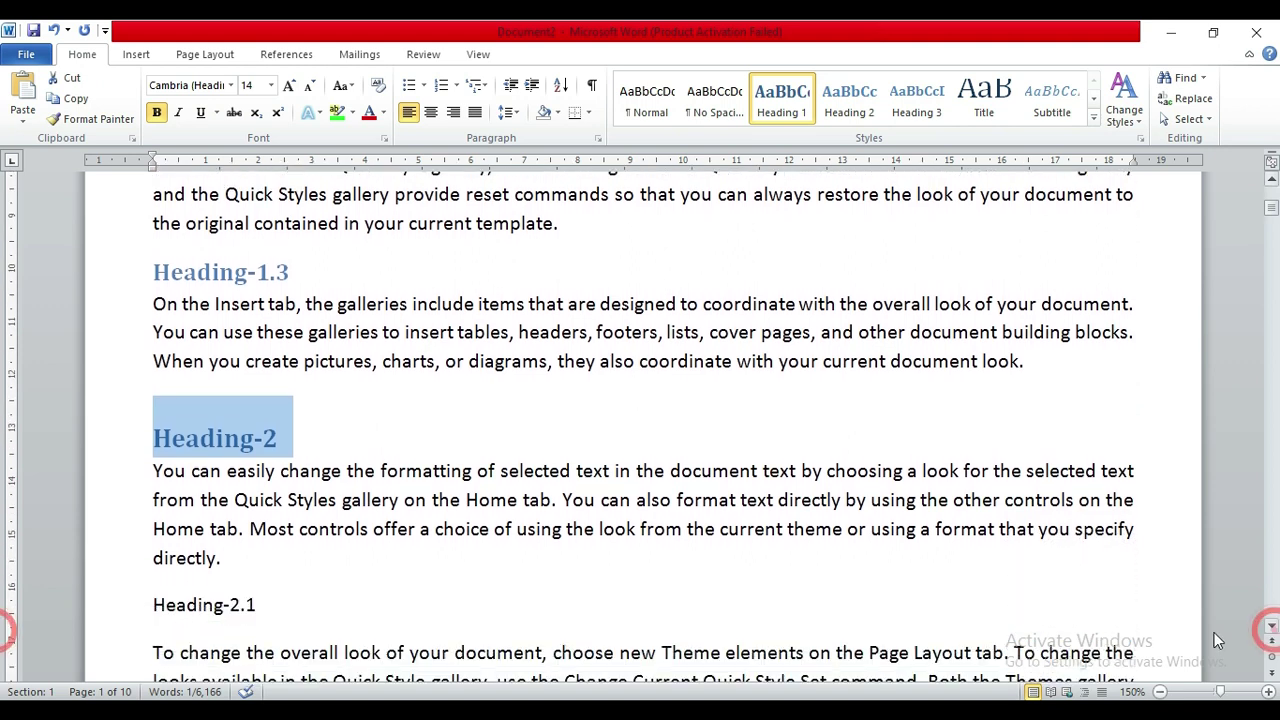
{"action": "left_click", "coordinate": [110, 608]}
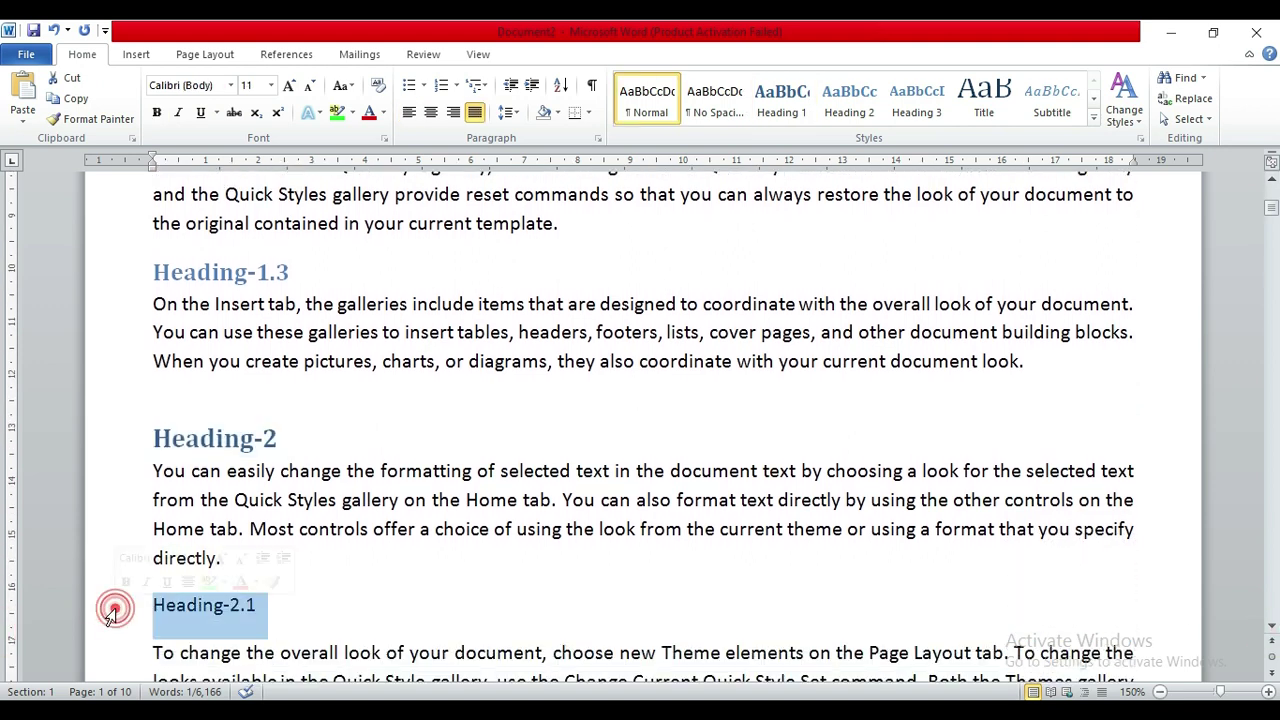
{"action": "left_click", "coordinate": [849, 100]}
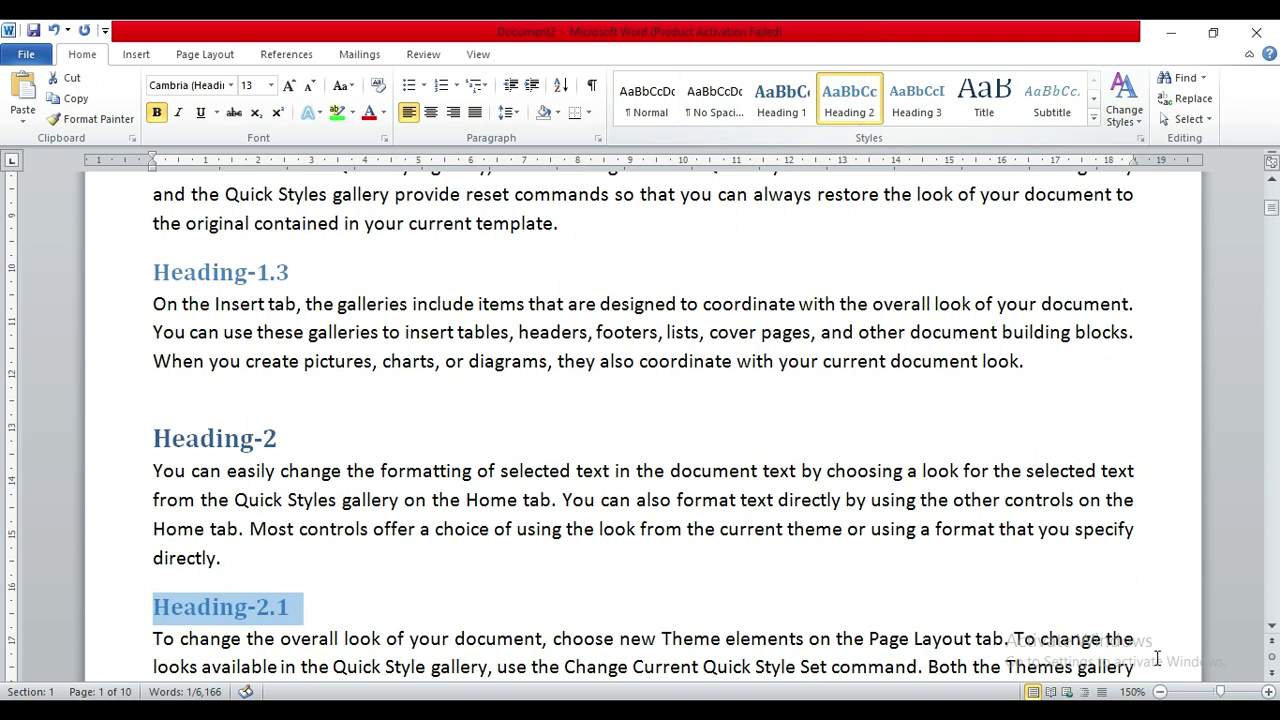
- Apply the Heading 2 style to the "Heading-2.2" line
{"action": "left_click", "coordinate": [1271, 626]}
{"action": "left_click", "coordinate": [1271, 626]}
{"action": "left_click", "coordinate": [1271, 626]}
{"action": "left_click", "coordinate": [1270, 628]}
{"action": "left_click", "coordinate": [1270, 628]}
{"action": "left_click", "coordinate": [1270, 628]}
{"action": "left_click", "coordinate": [1270, 628]}
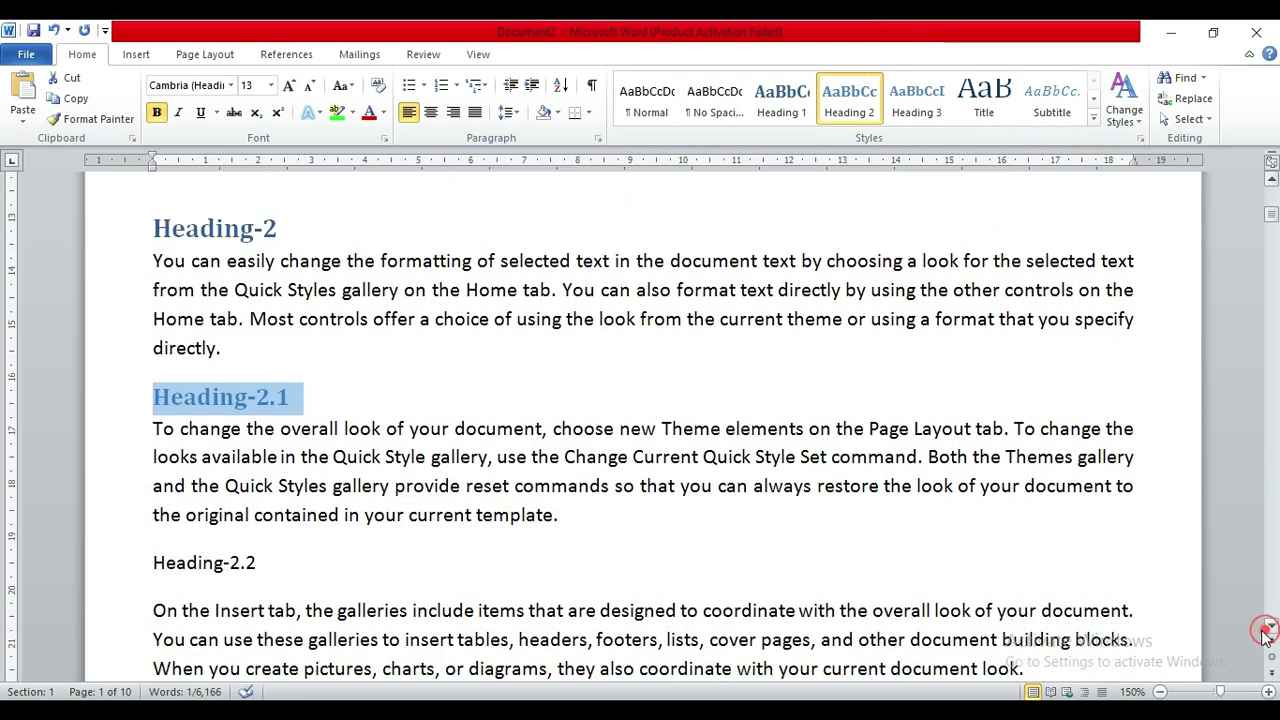
{"action": "left_click", "coordinate": [104, 574]}
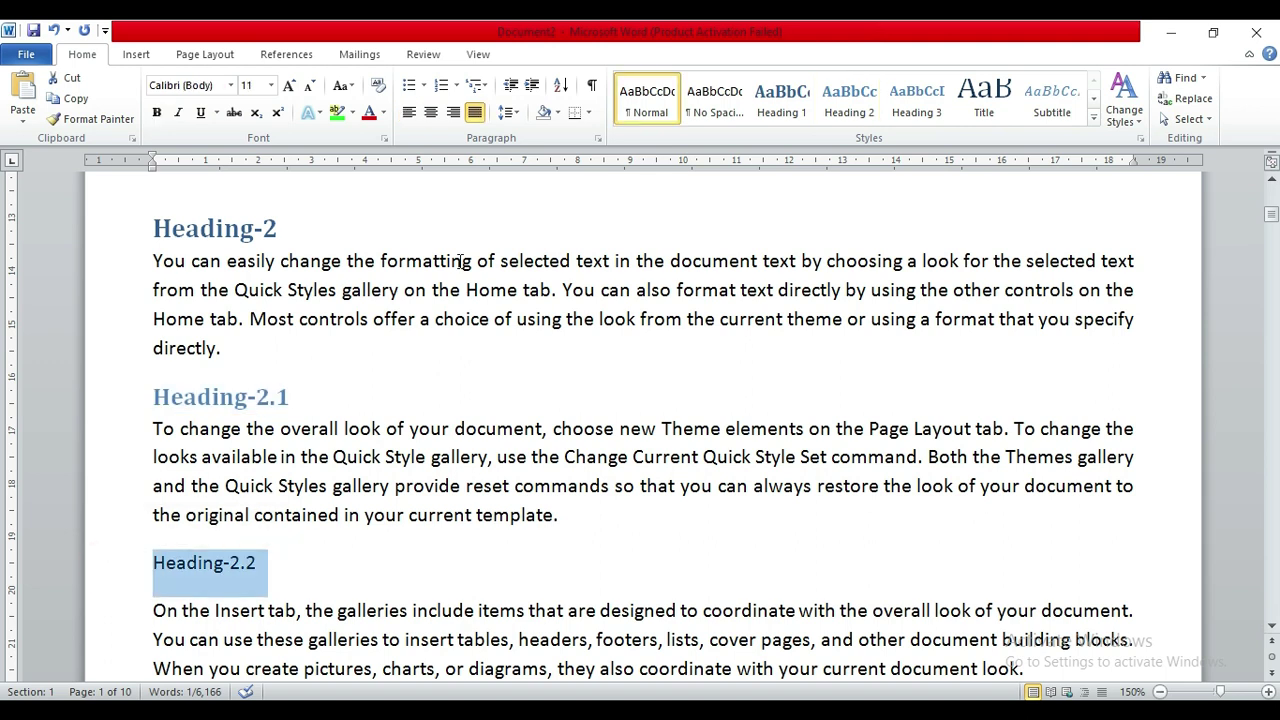
{"action": "left_click", "coordinate": [851, 90]}
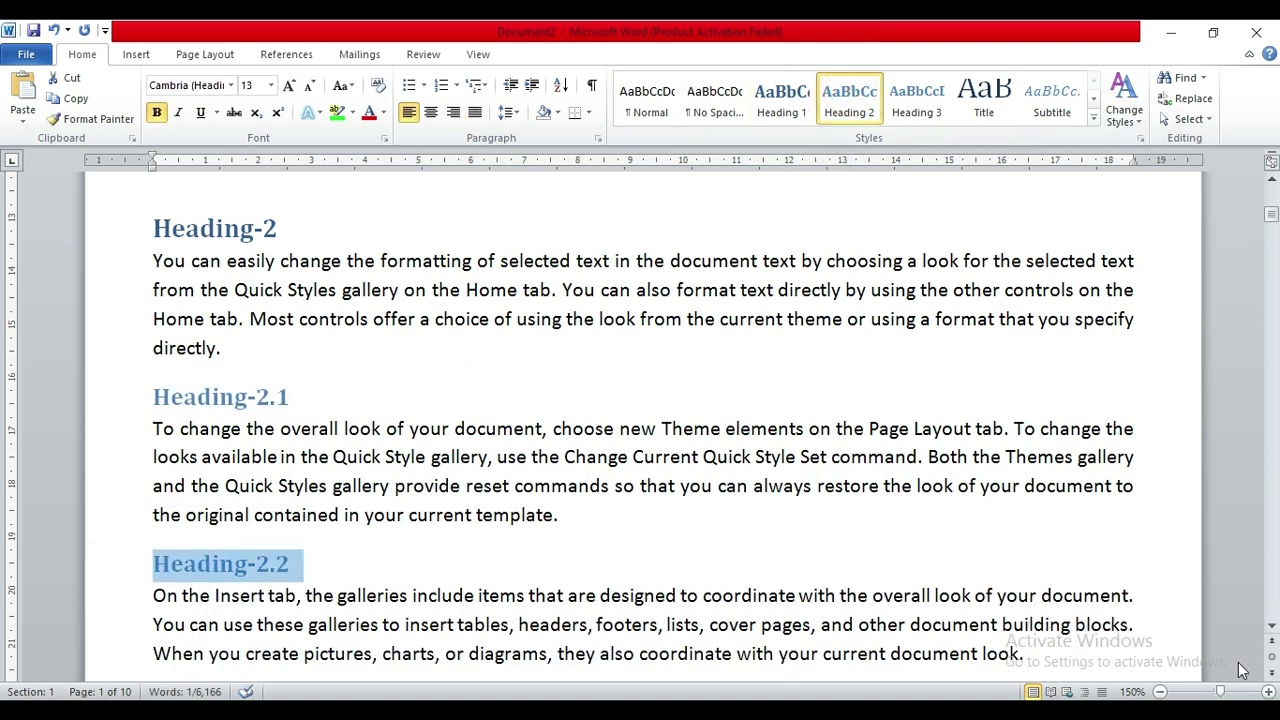
- Apply the Heading 1 style to the "Heading-3" line
{"action": "left_click", "coordinate": [1272, 627]}
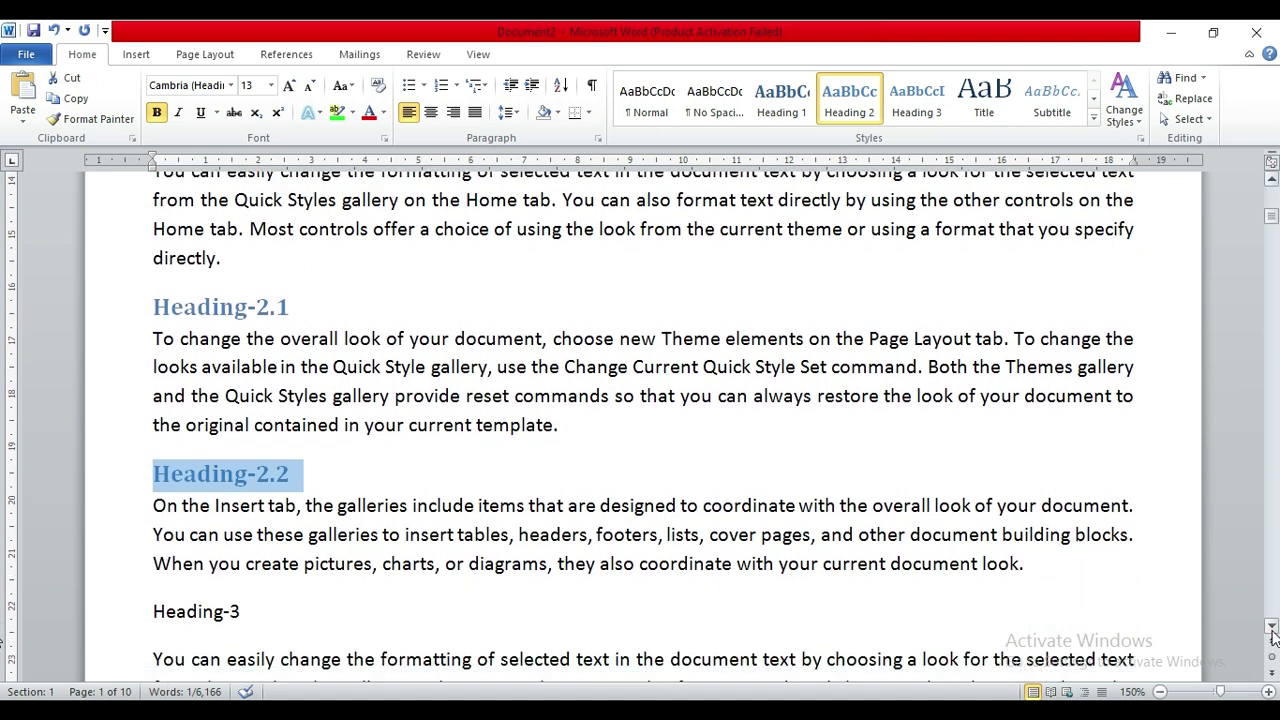
{"action": "left_click", "coordinate": [1272, 627]}
{"action": "left_click", "coordinate": [121, 598]}
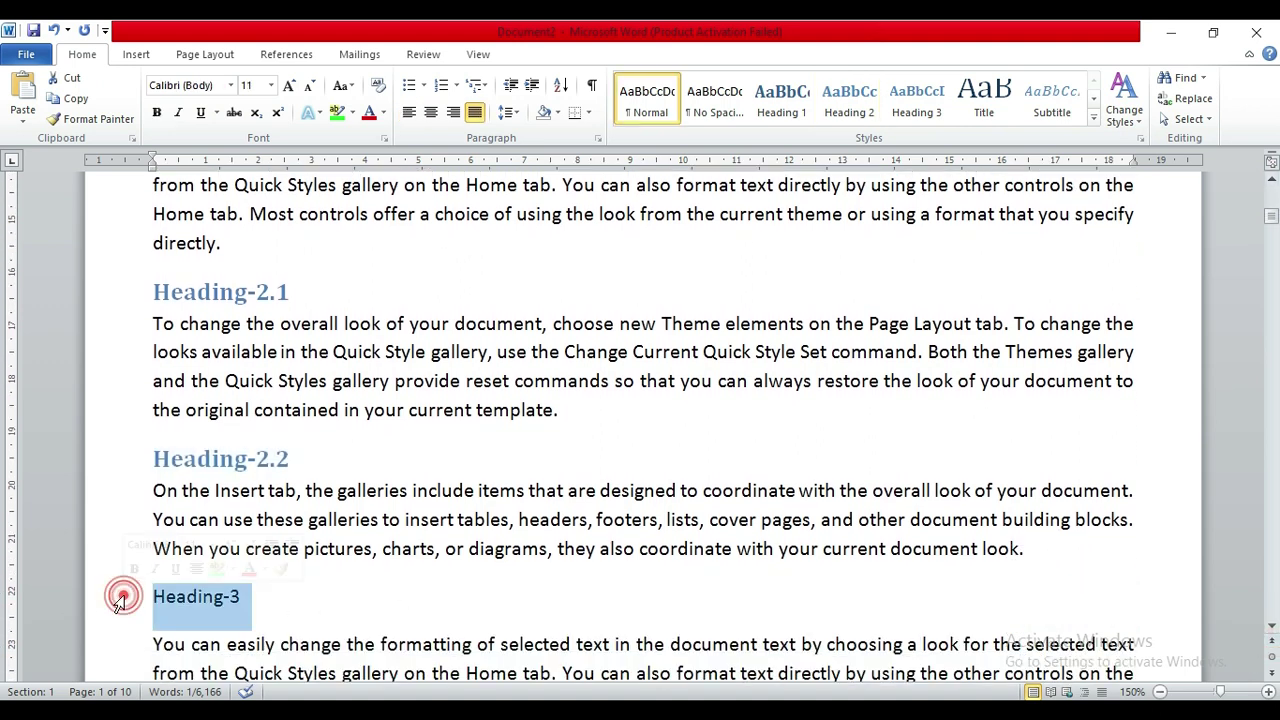
{"action": "left_click", "coordinate": [788, 112]}
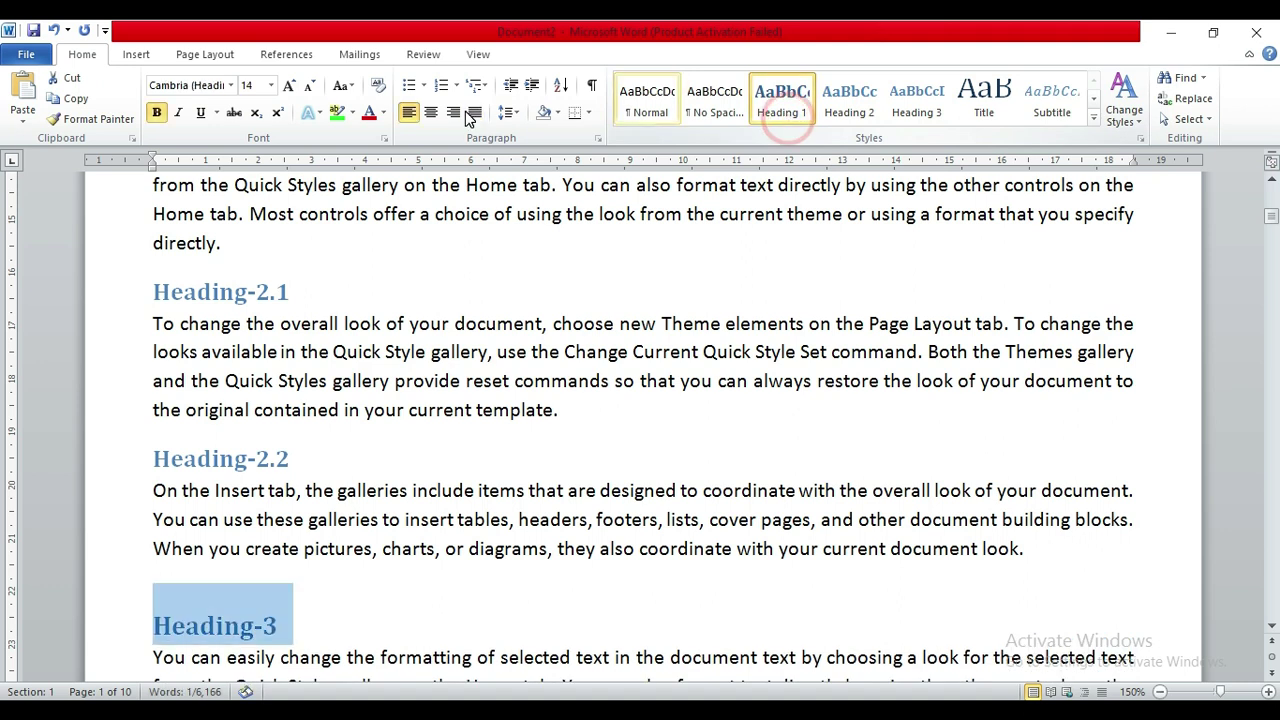
- Switch to Outline view, examine the heading hierarchy from Heading-1 to Heading-3, and close Outline view
{"action": "left_click", "coordinate": [479, 54]}
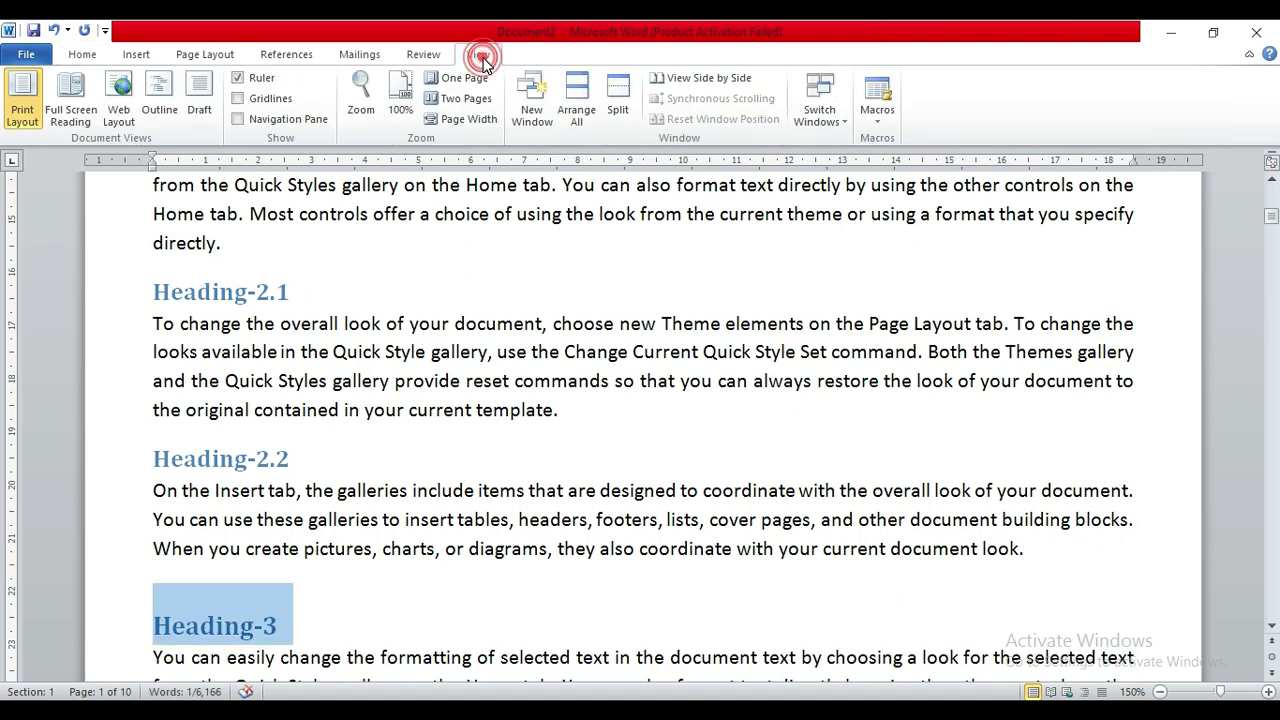
{"action": "left_click", "coordinate": [160, 108]}
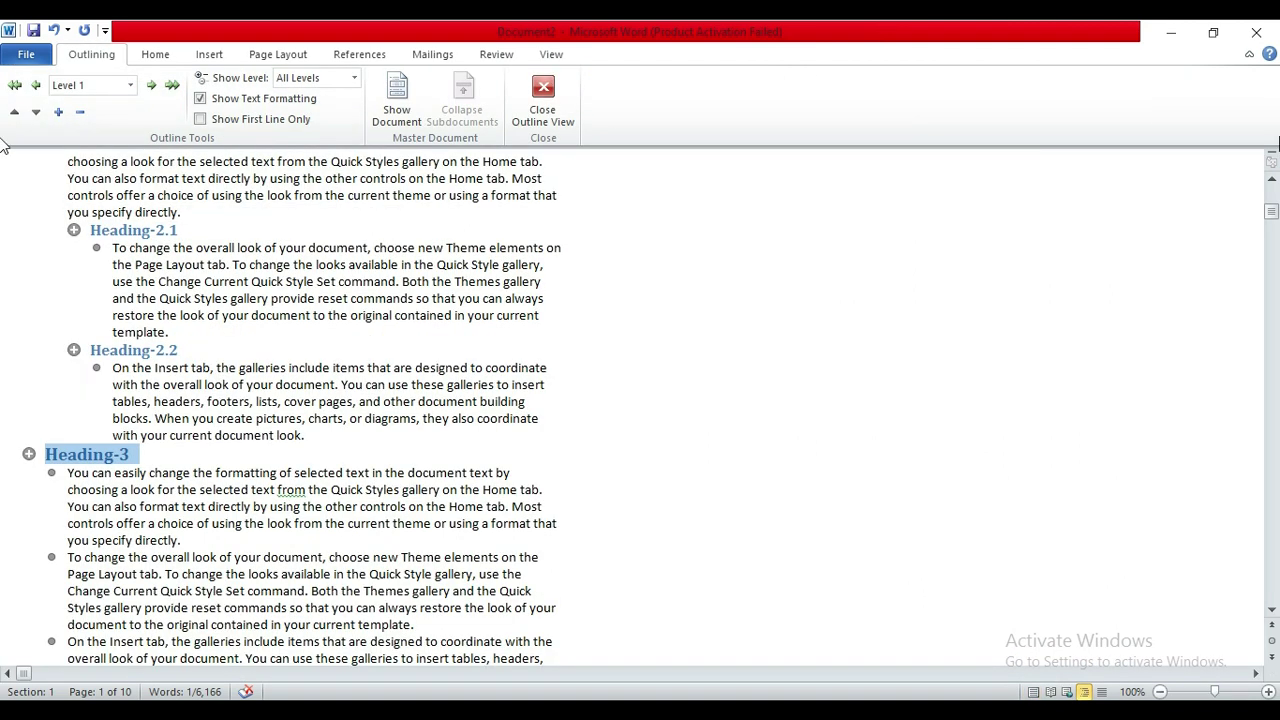
{"action": "left_click", "coordinate": [1272, 181]}
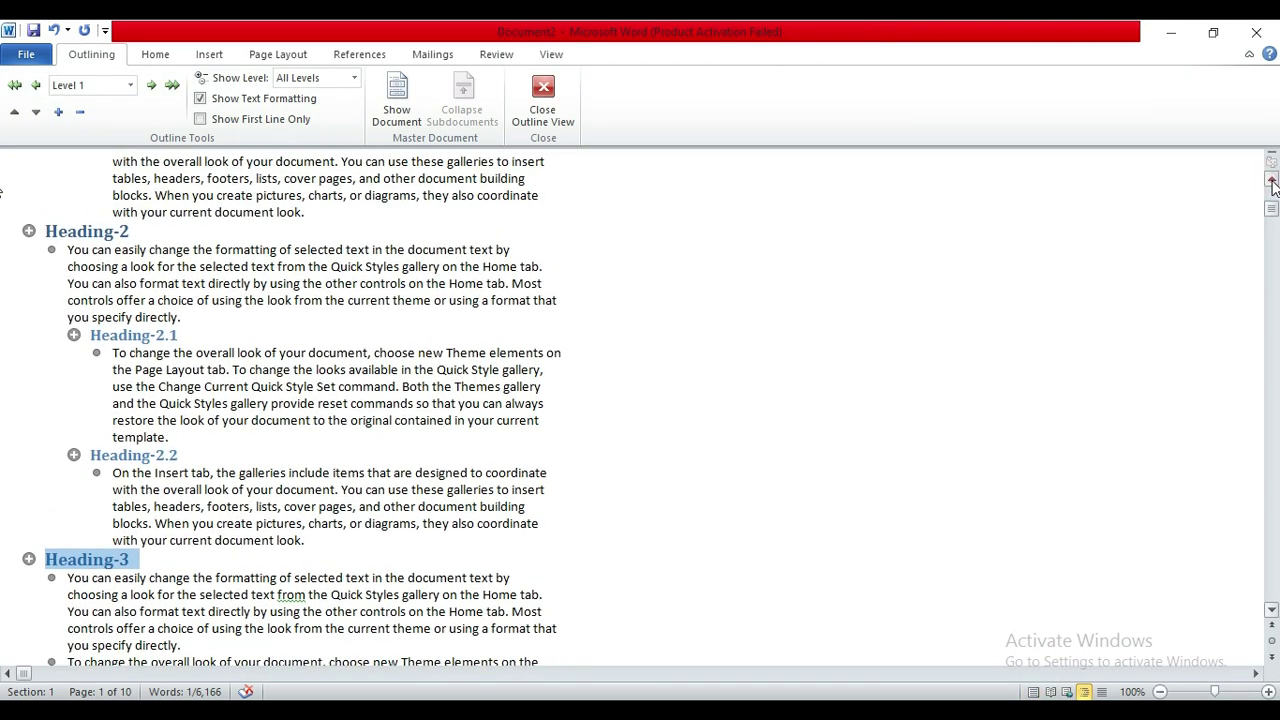
{"action": "left_click_drag", "start_coordinate": [1272, 186], "coordinate": [1268, 178]}
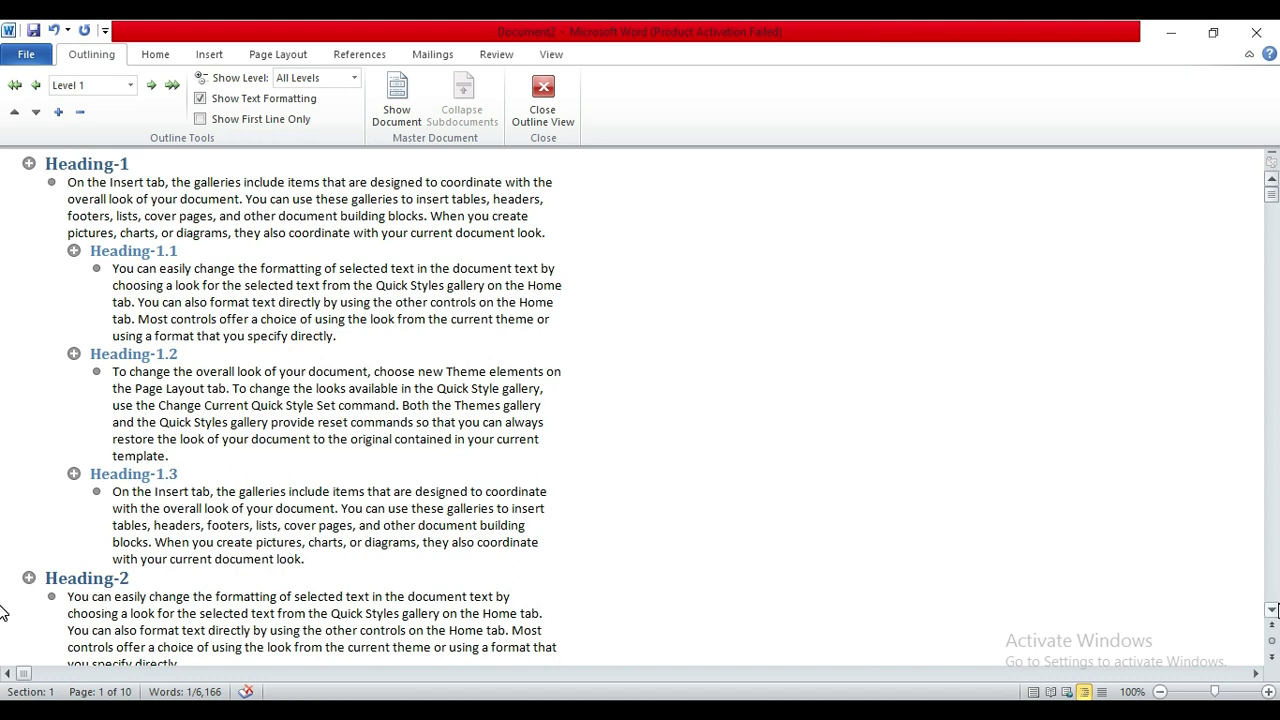
{"action": "left_click_drag", "start_coordinate": [1273, 610], "coordinate": [1273, 612]}
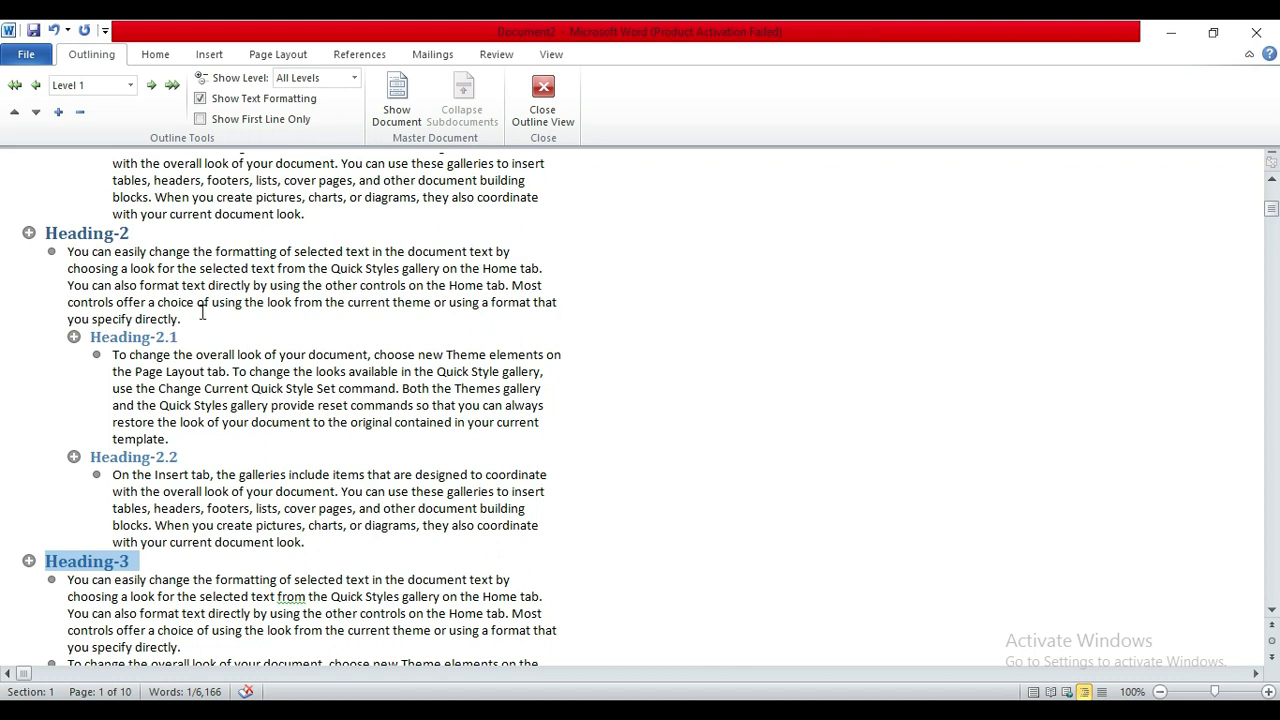
{"action": "left_click", "coordinate": [543, 95]}
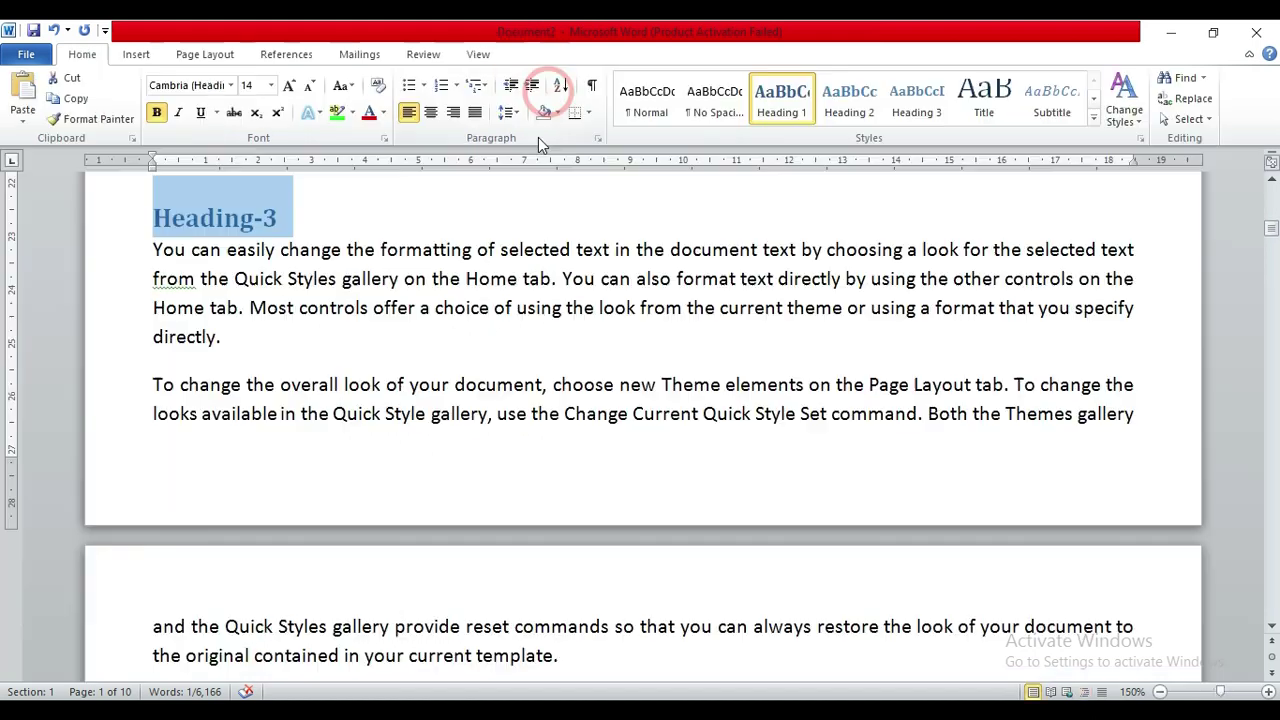
- Apply the Heading 3 style to the "Heading-2.2" line
{"action": "left_click", "coordinate": [1272, 181]}
{"action": "left_click", "coordinate": [1272, 181]}
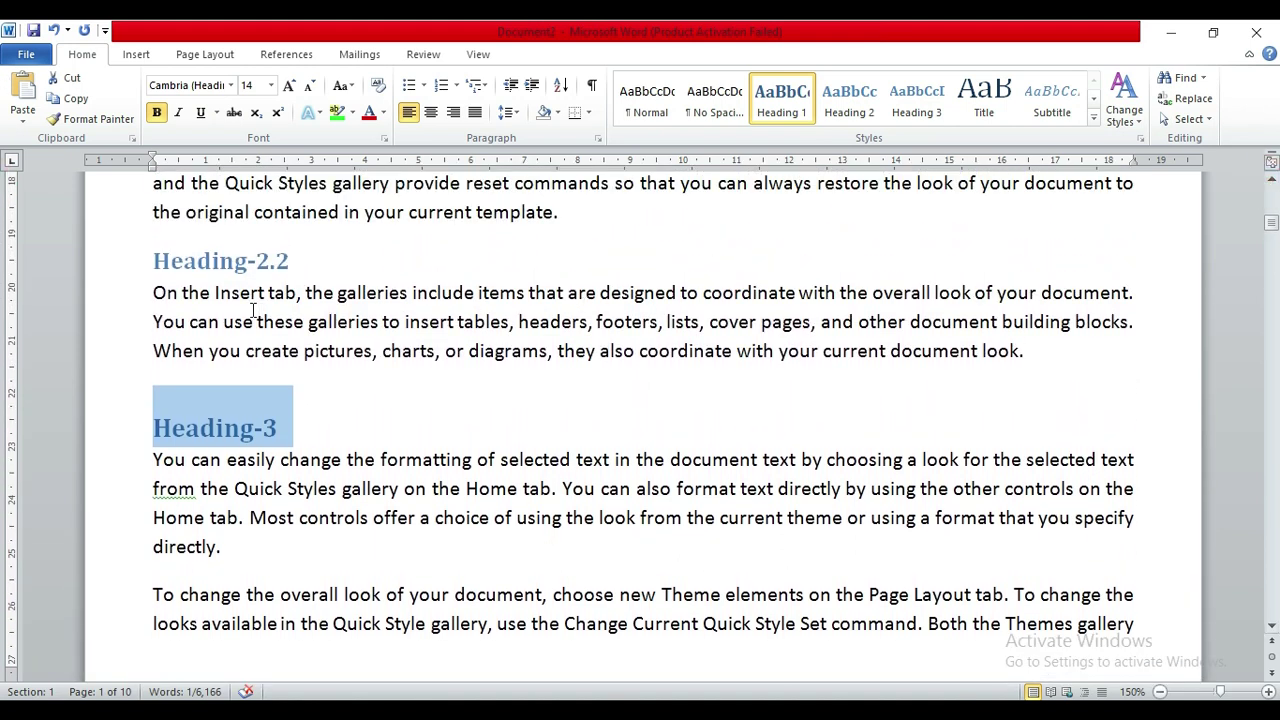
{"action": "left_click", "coordinate": [116, 283]}
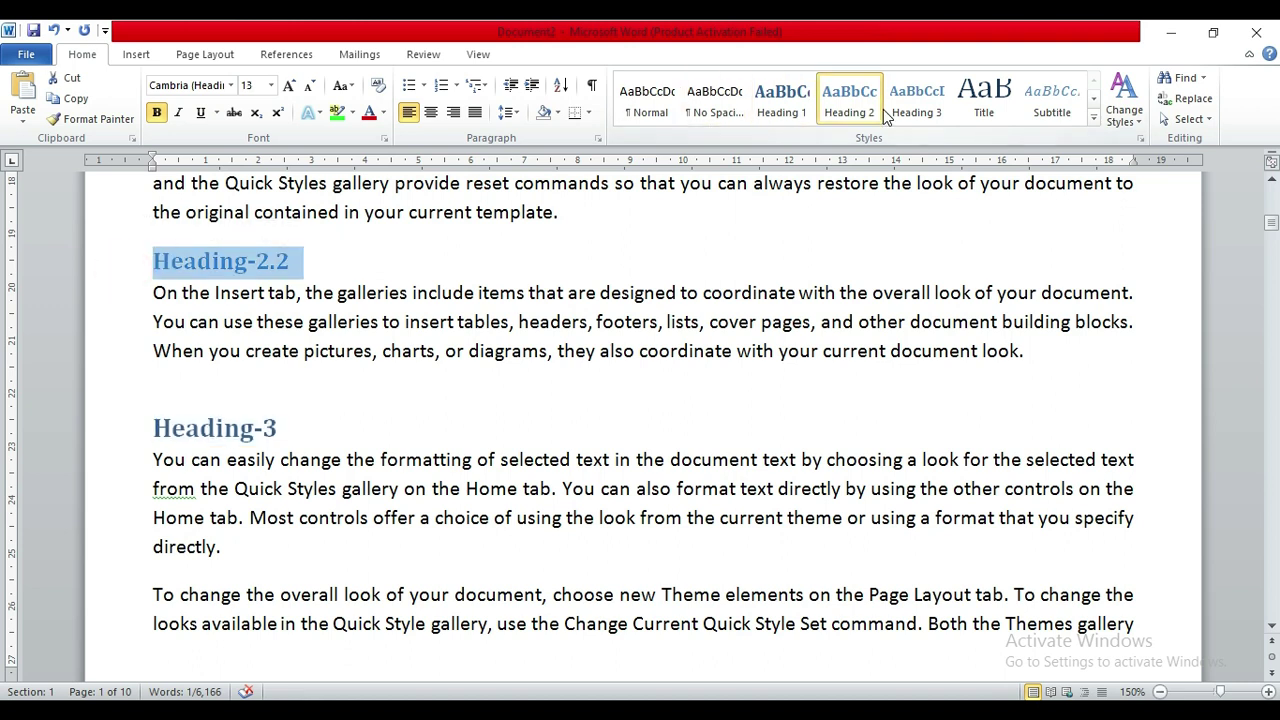
{"action": "left_click", "coordinate": [916, 100]}
{"action": "left_click", "coordinate": [778, 345]}
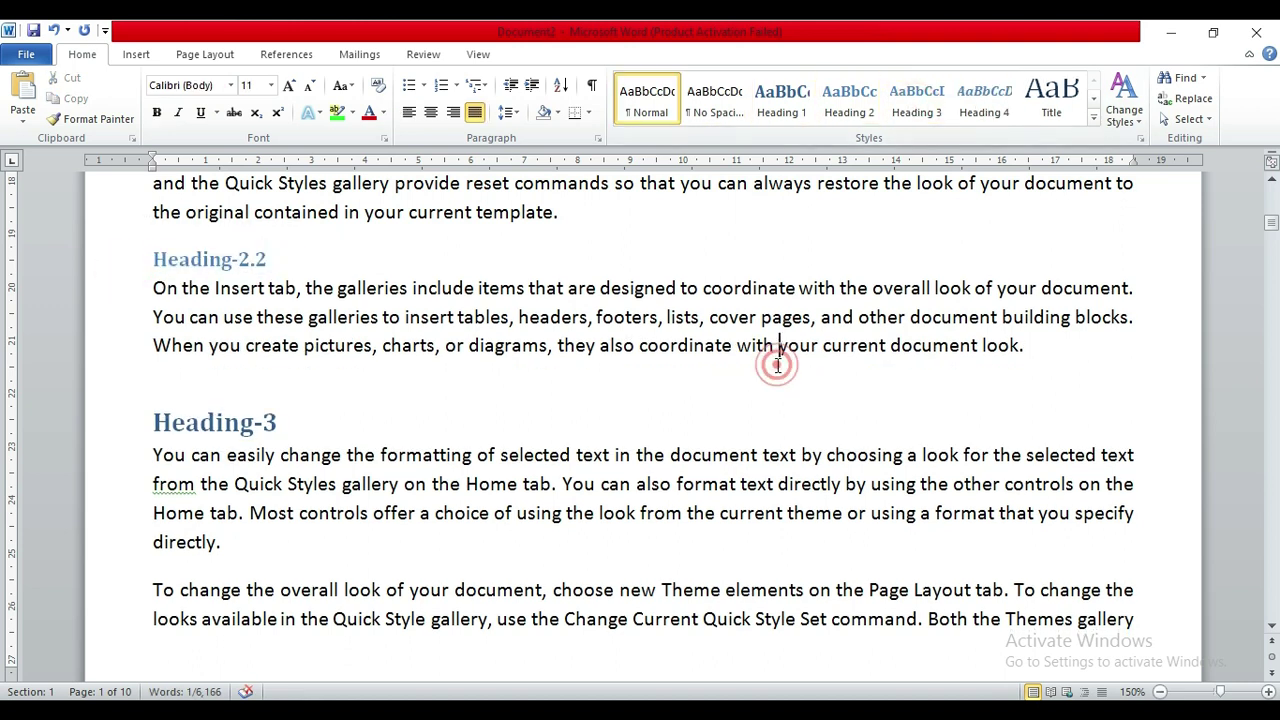
- Set the outline level of the "Heading-2.2" line to Level 2 in Outline view, and close Outline view
{"action": "left_click", "coordinate": [478, 54]}
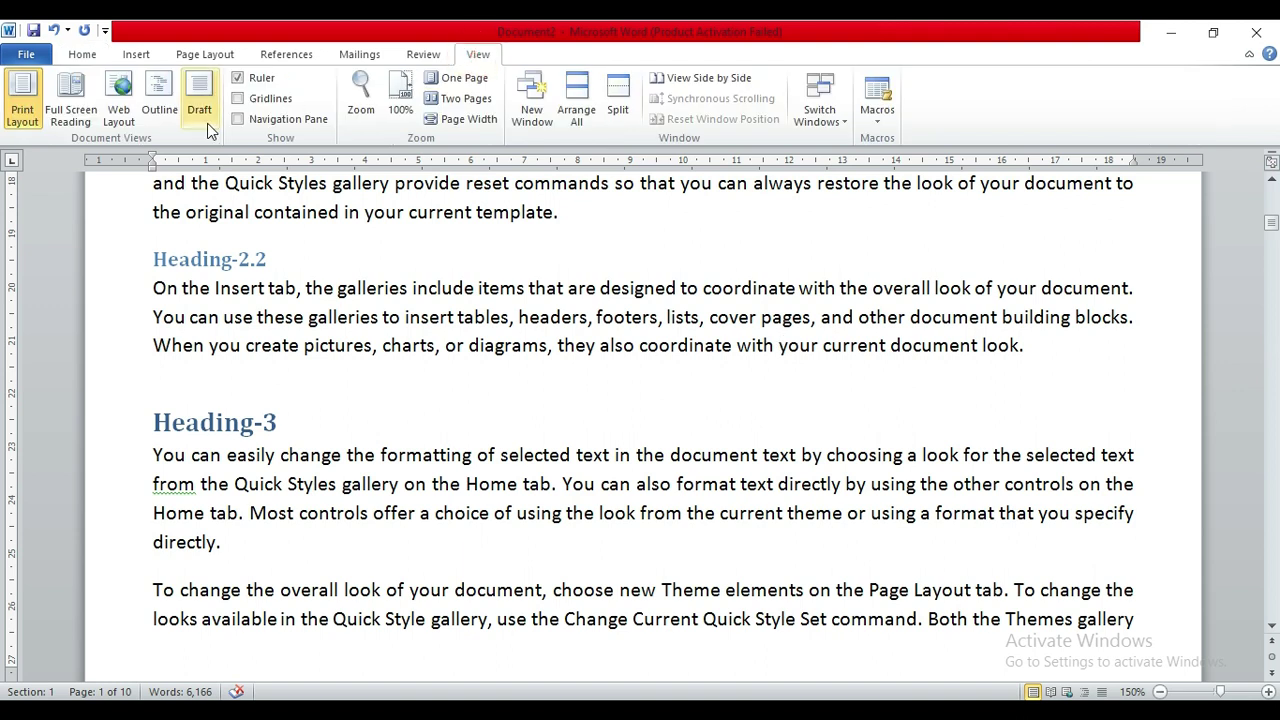
{"action": "left_click", "coordinate": [160, 100]}
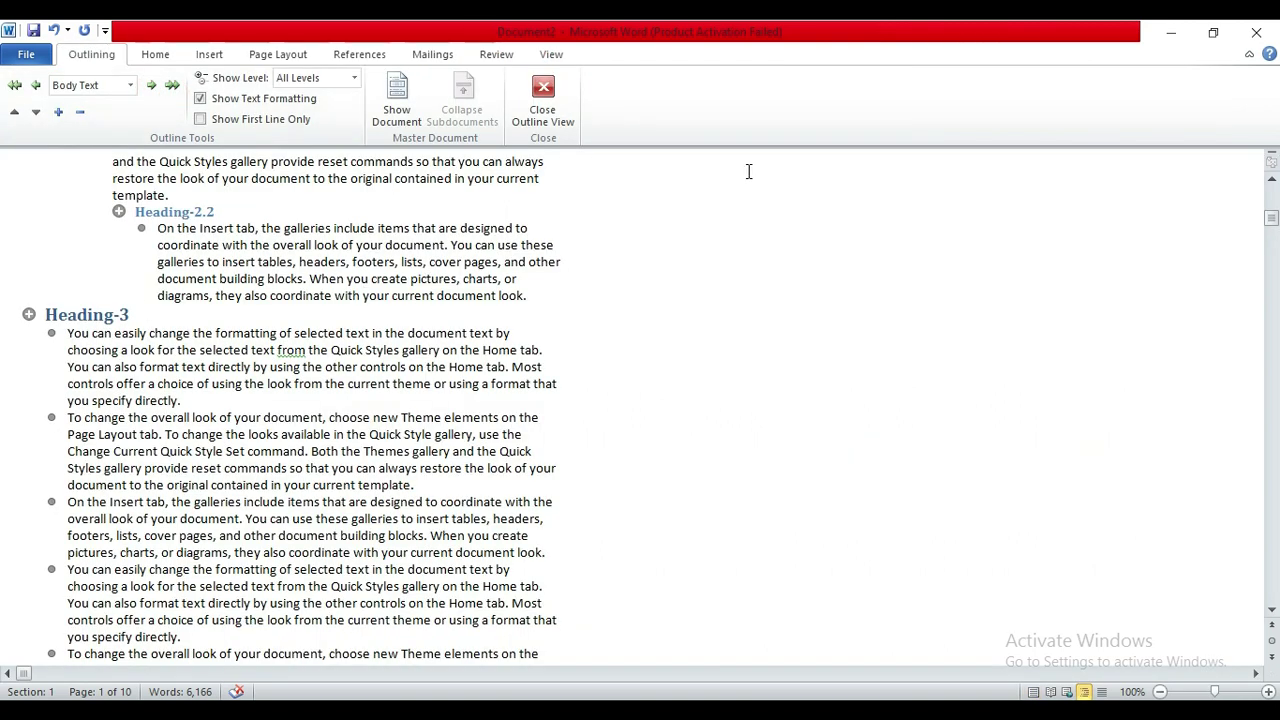
{"action": "scroll", "coordinate": [1276, 180], "scroll_direction": "up", "scroll_amount": 4}
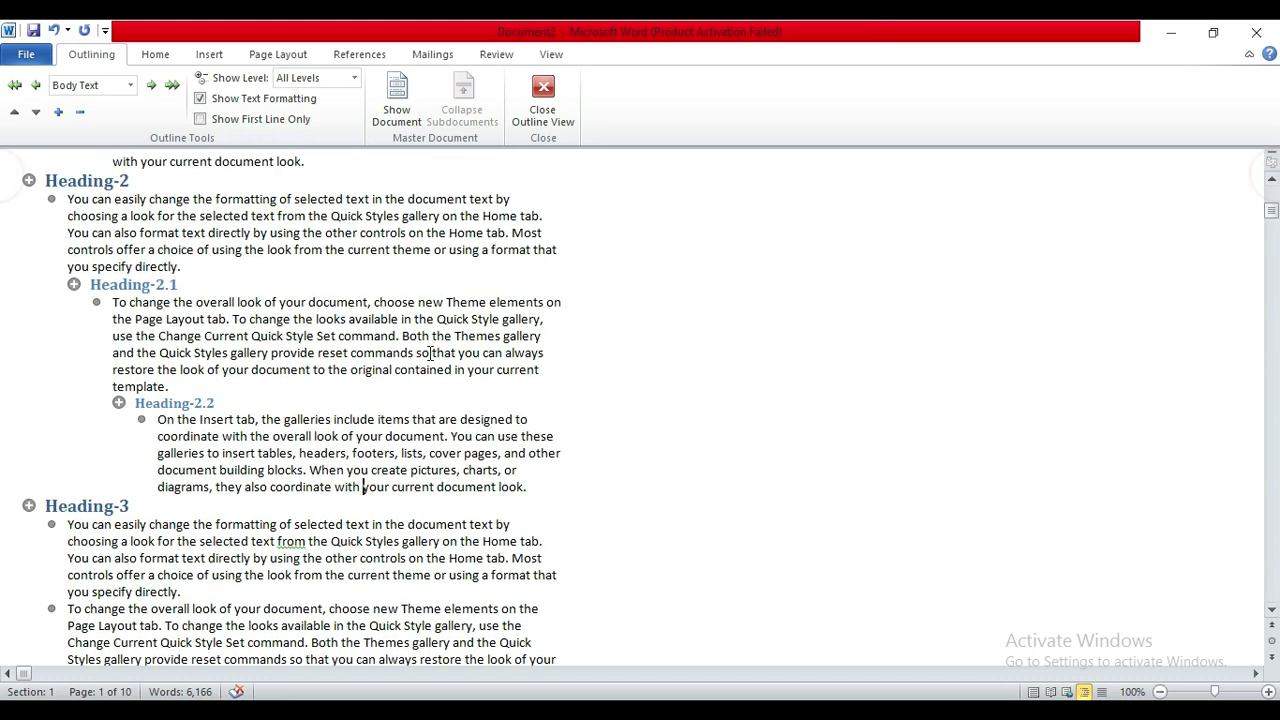
{"action": "left_click", "coordinate": [147, 407]}
{"action": "left_click", "coordinate": [130, 85]}
{"action": "left_click", "coordinate": [101, 122]}
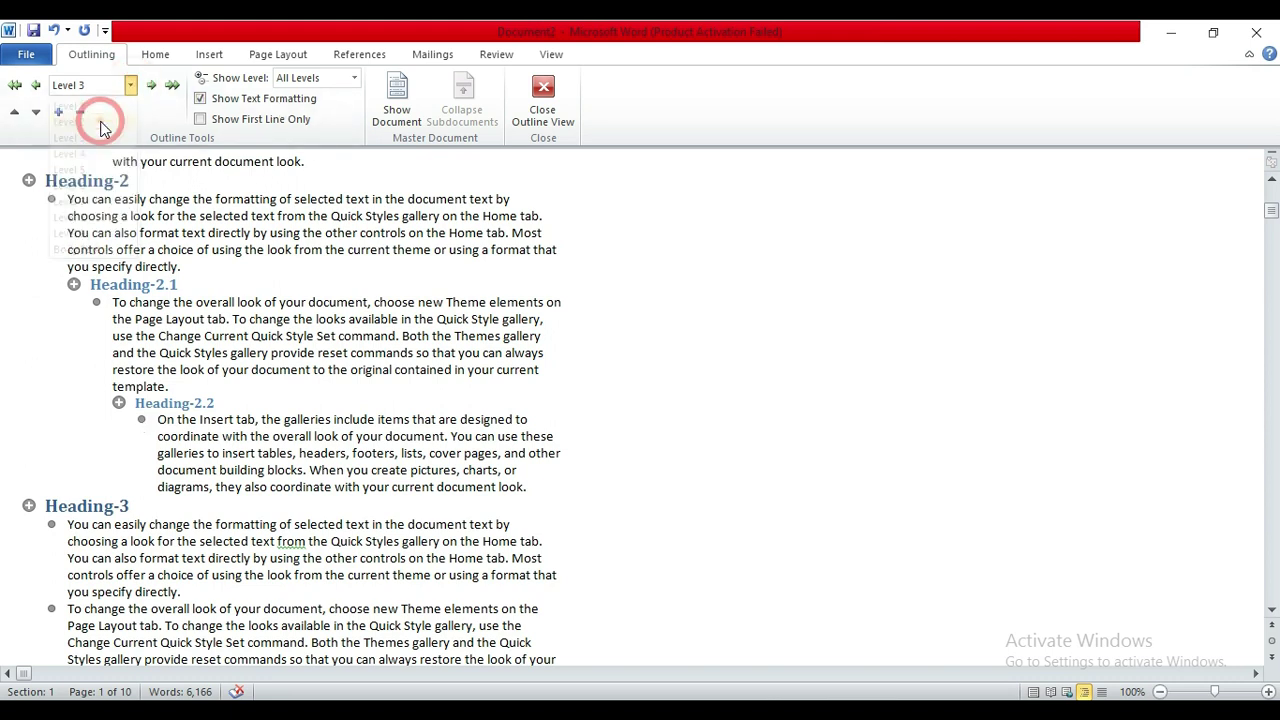
{"action": "left_click", "coordinate": [130, 85]}
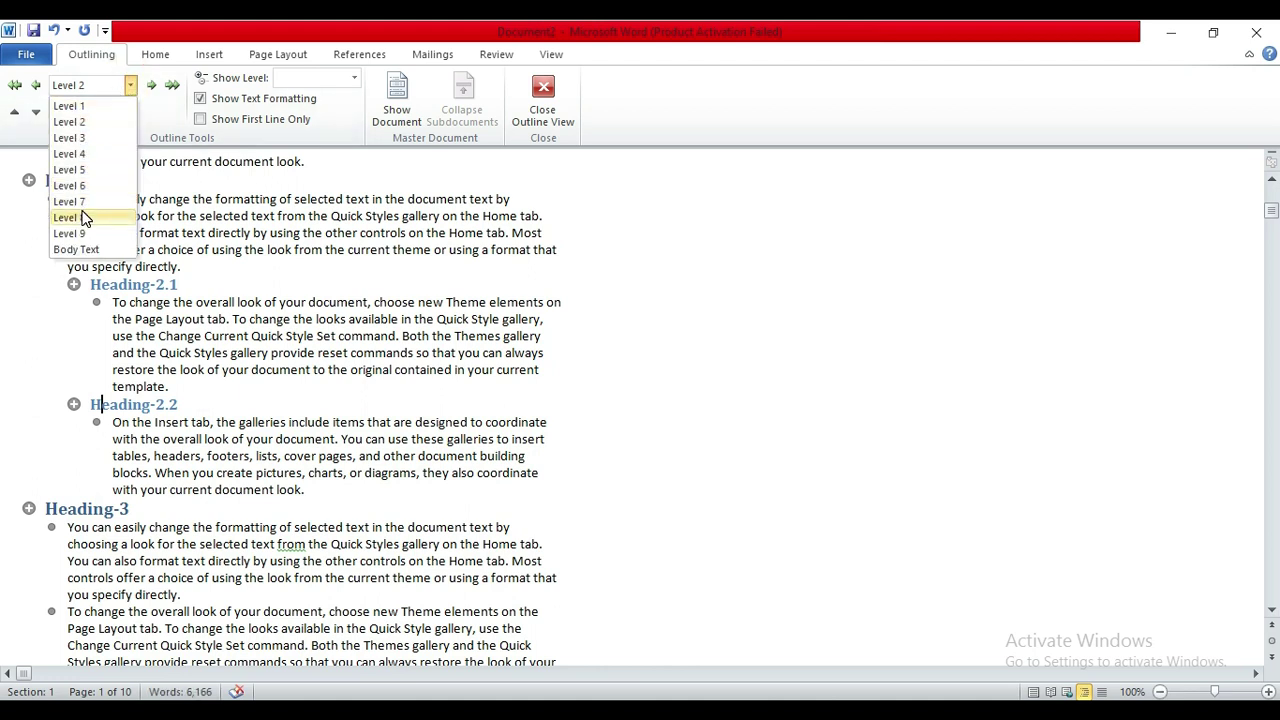
{"action": "left_click", "coordinate": [130, 85]}
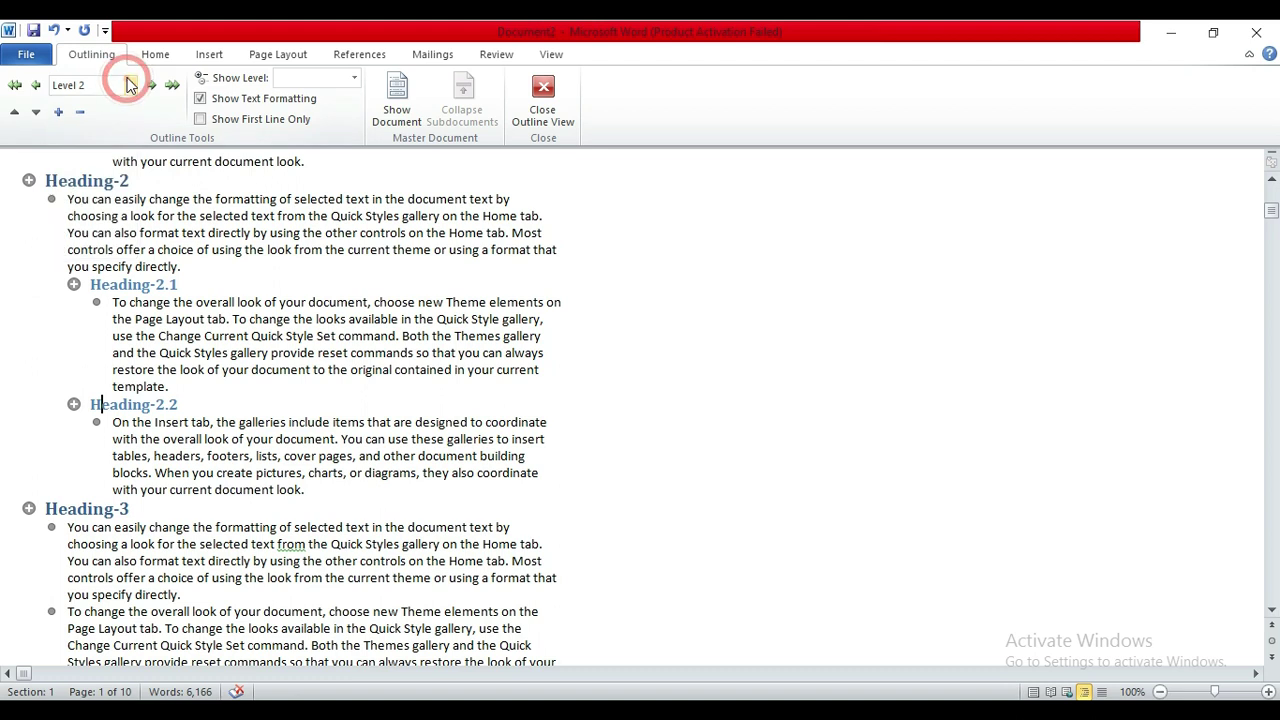
{"action": "left_click", "coordinate": [555, 100]}
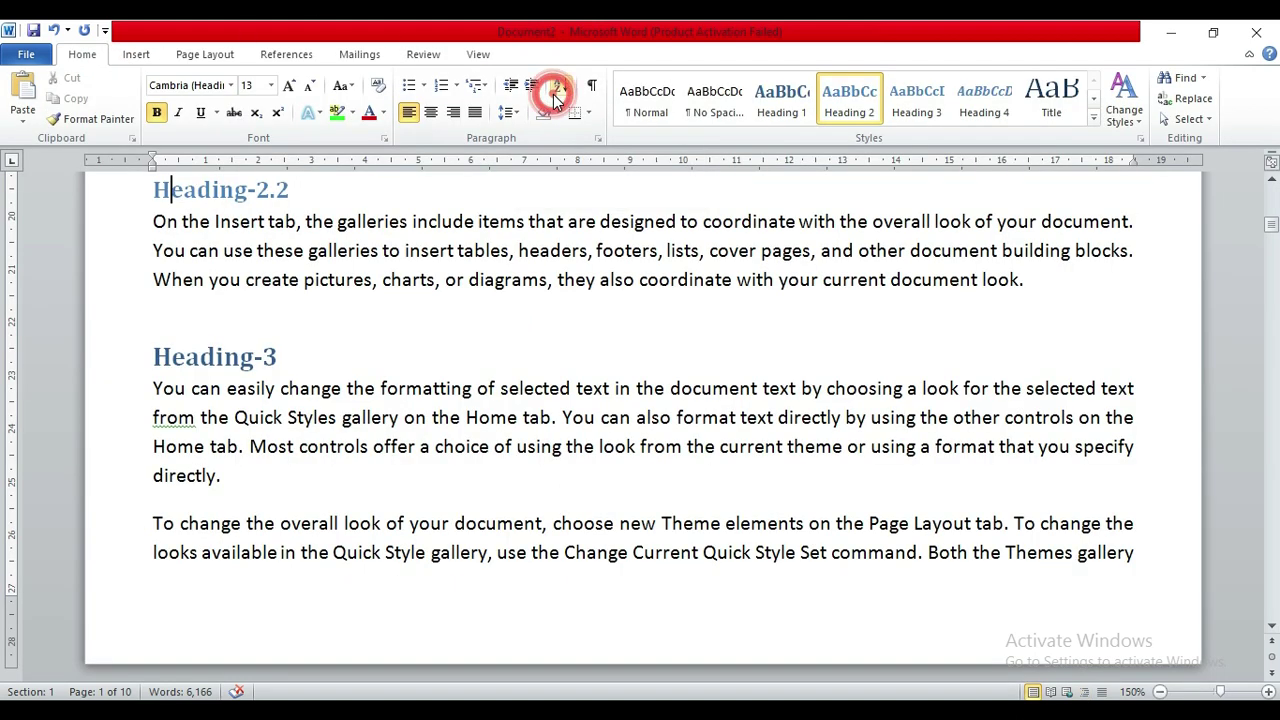
{"action": "left_click", "coordinate": [1272, 179]}
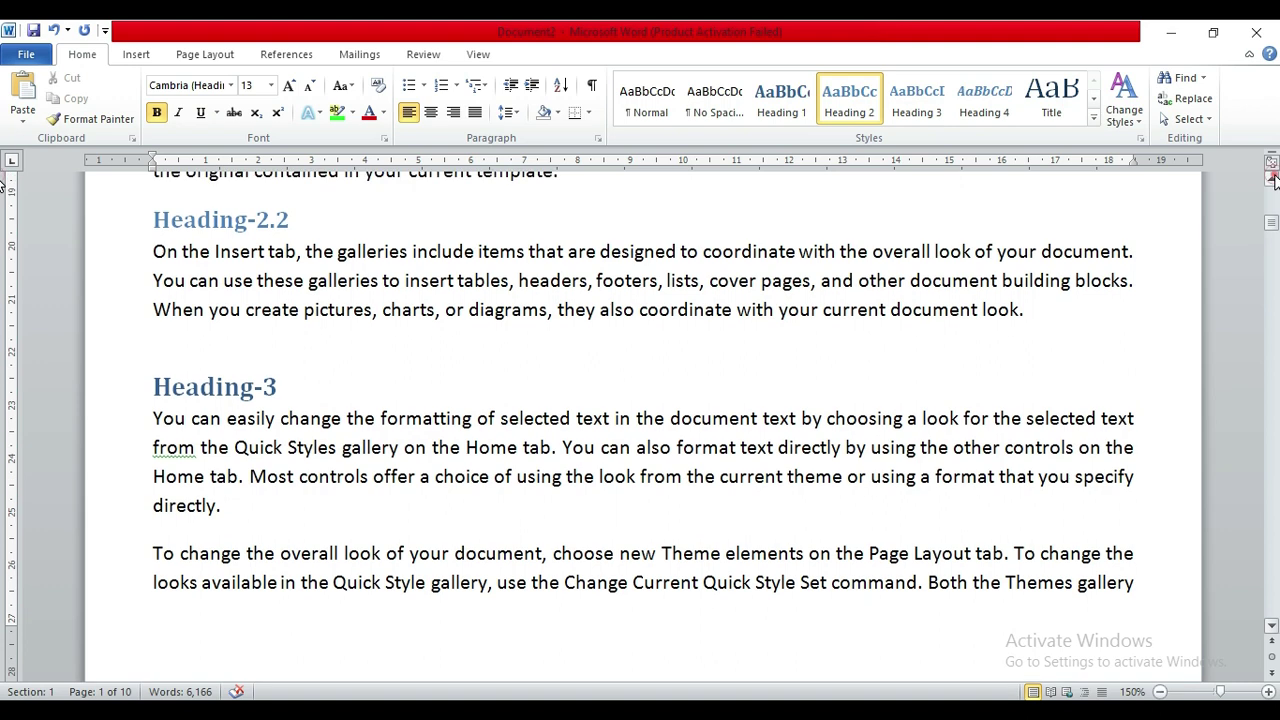
{"action": "left_click", "coordinate": [476, 54]}
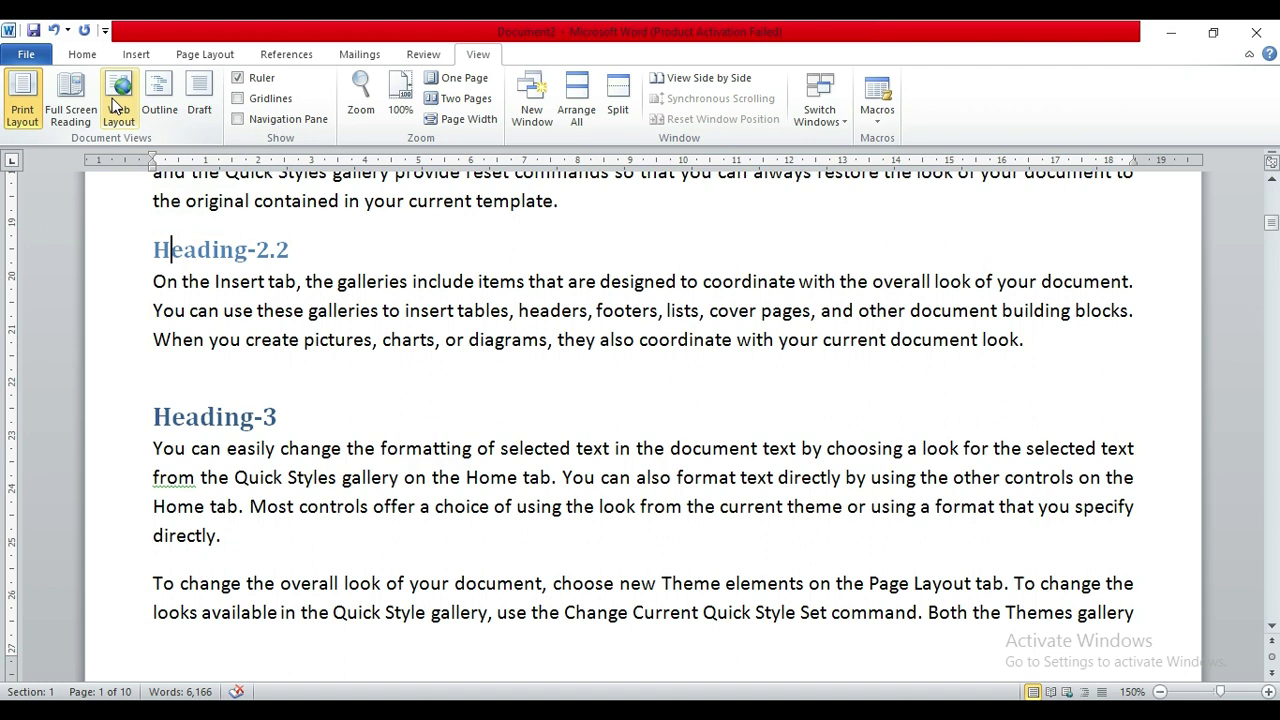
{"action": "left_click", "coordinate": [329, 212]}
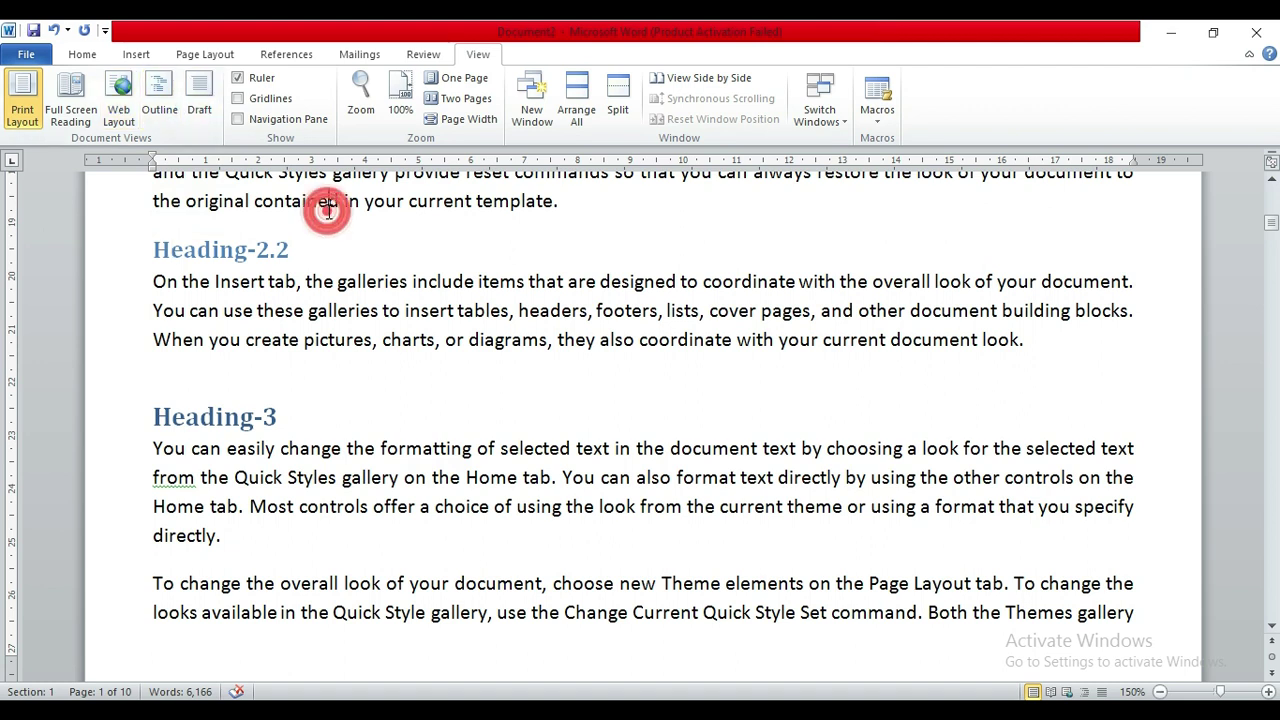
- Draw a heart shape about 1.9 cm wide and 1.4 cm high between the first paragraph and the Heading-1.1 paragraph
{"action": "key", "text": "ctrl+Home"}
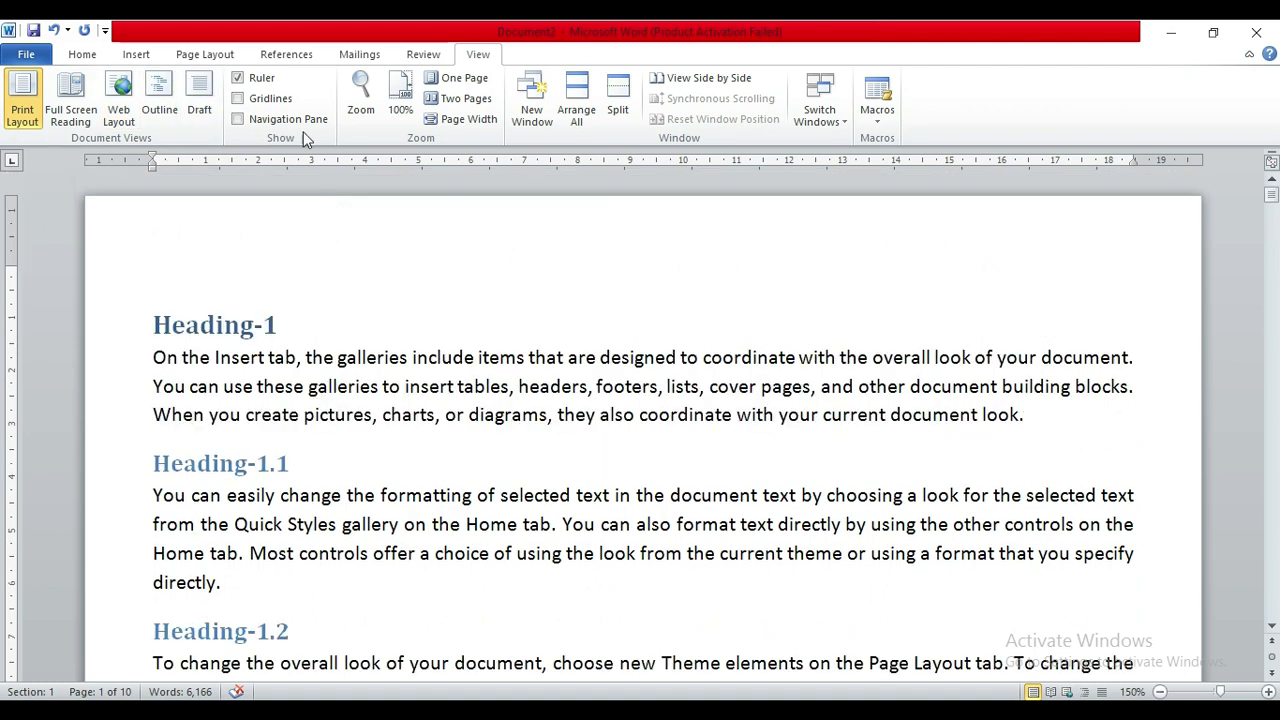
{"action": "left_click", "coordinate": [133, 52]}
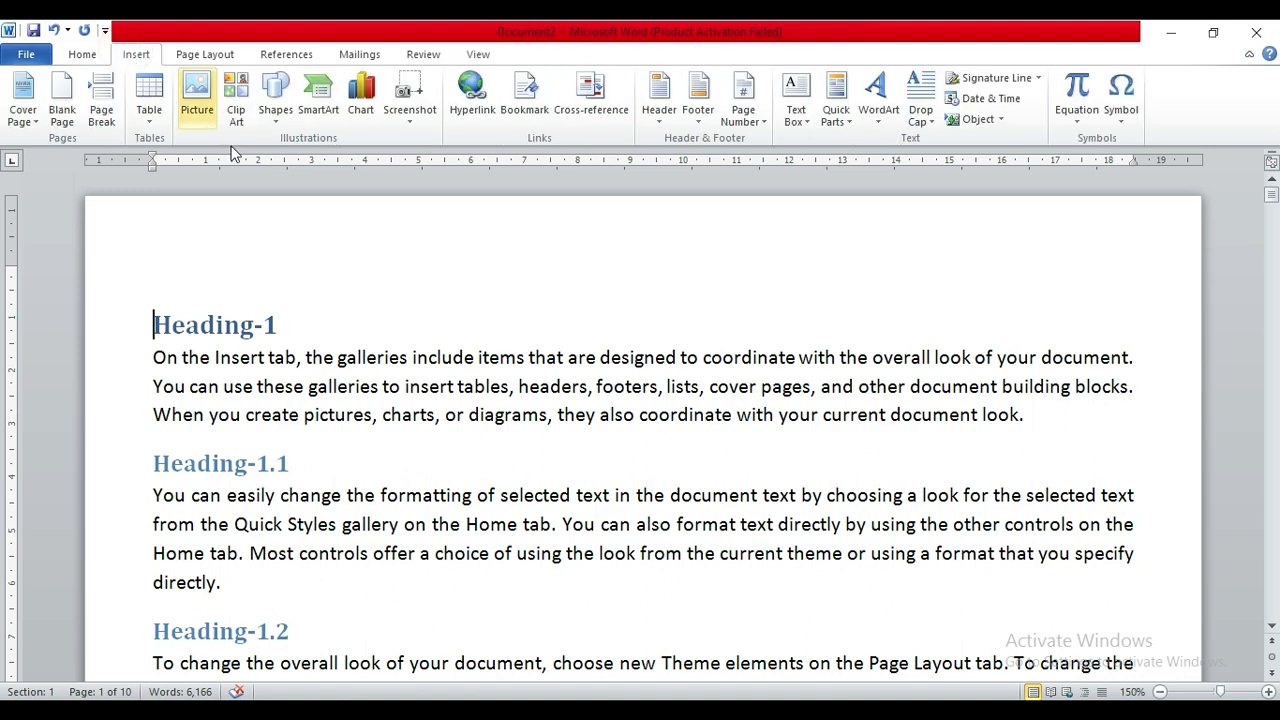
{"action": "left_click", "coordinate": [277, 112]}
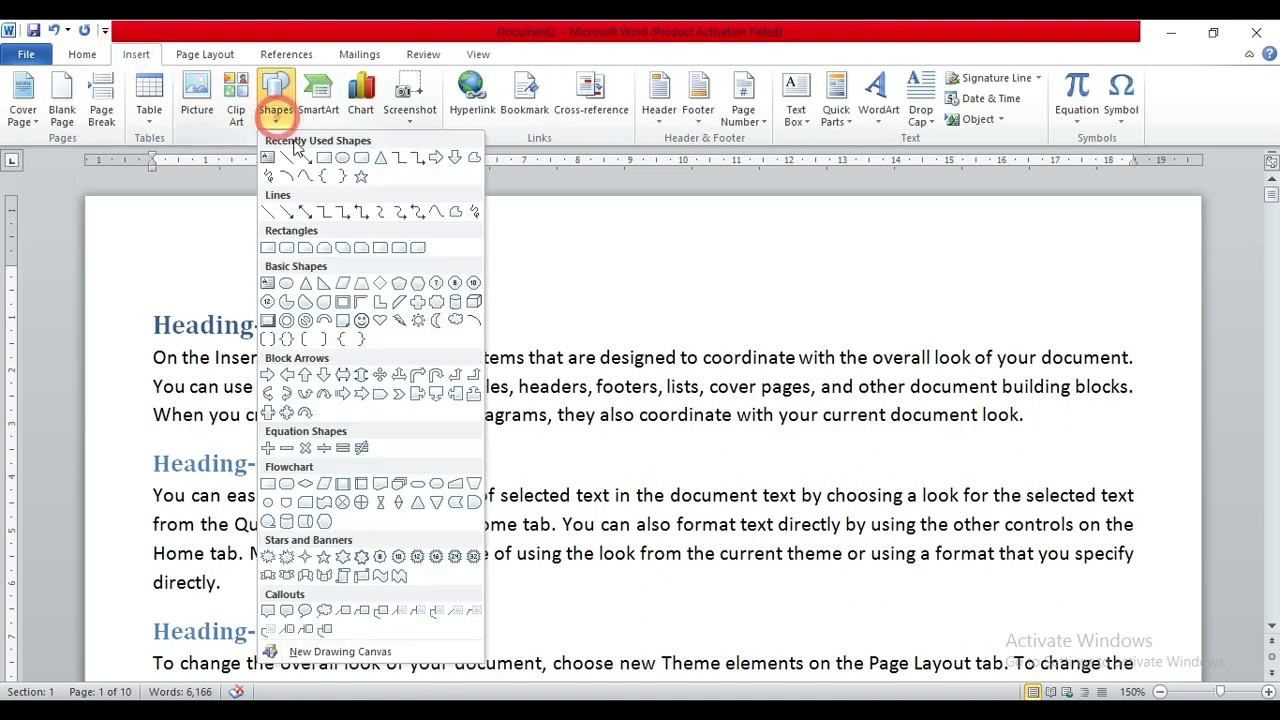
{"action": "left_click", "coordinate": [363, 322]}
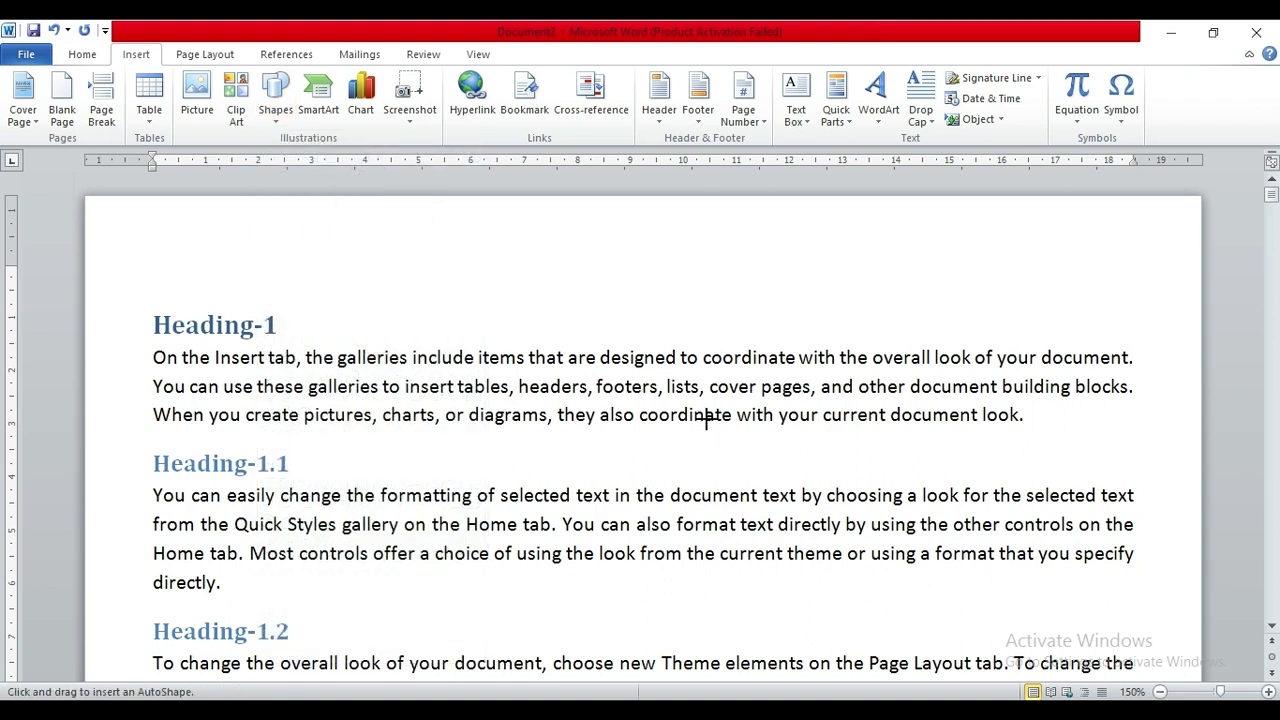
{"action": "key", "text": "Escape"}
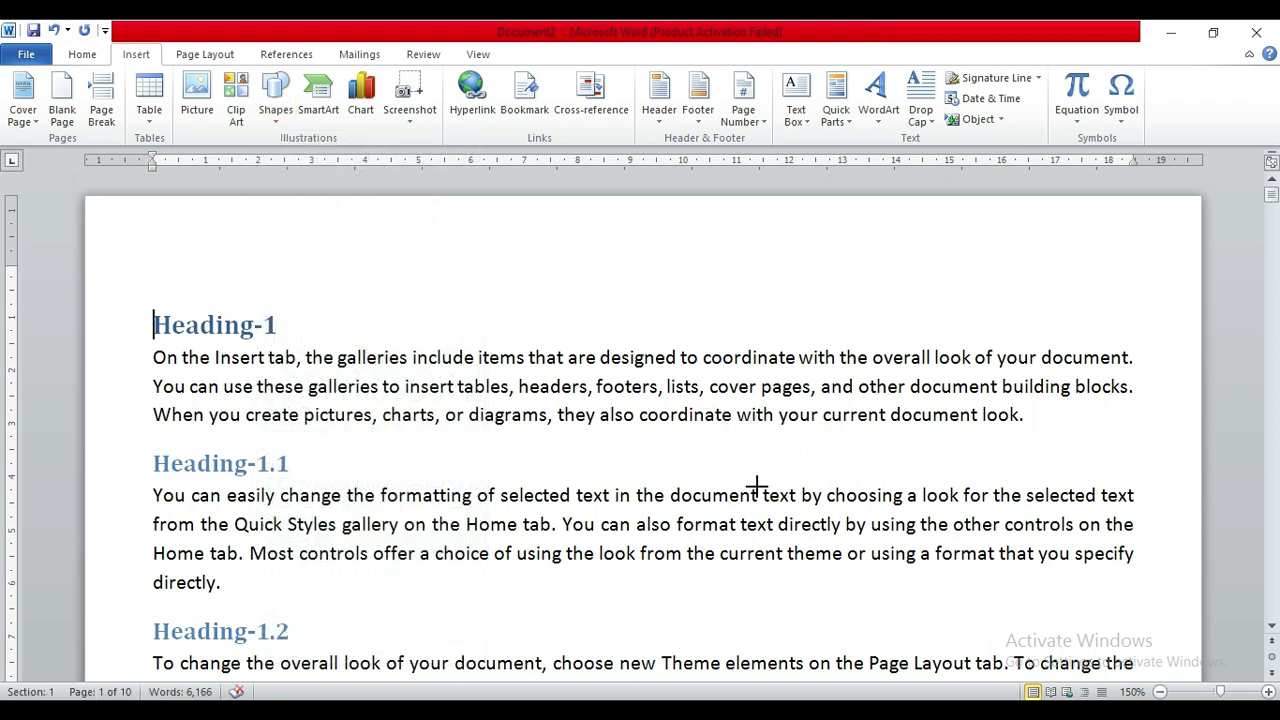
{"action": "left_click_drag", "start_coordinate": [702, 432], "coordinate": [806, 505]}
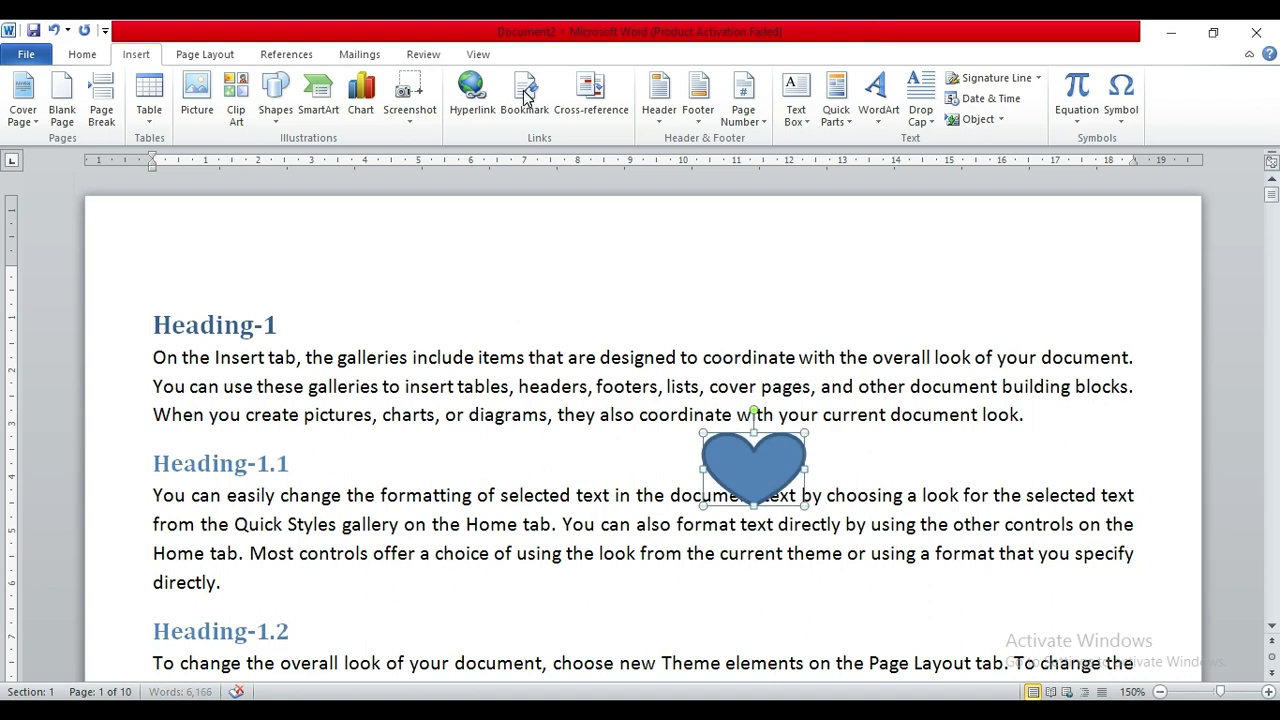
- Apply a solid red shape style to the heart and deselect it
{"action": "left_click", "coordinate": [408, 122]}
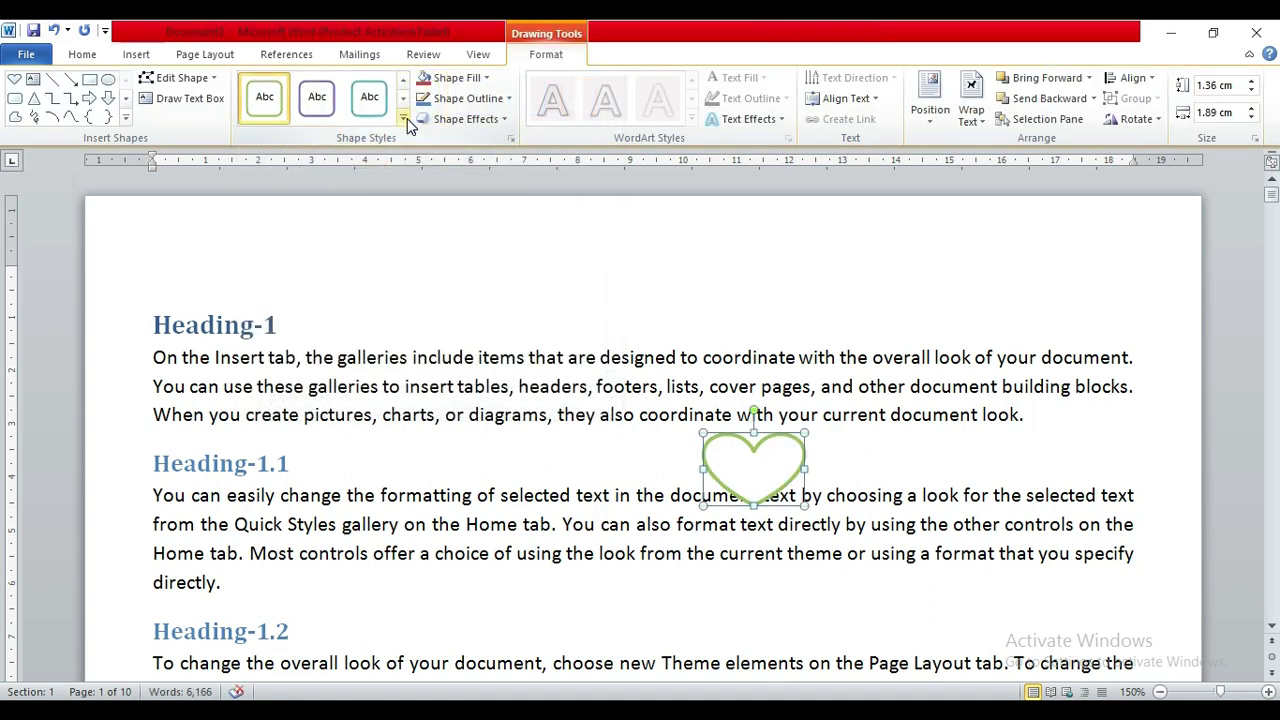
{"action": "left_click", "coordinate": [408, 122]}
{"action": "left_click", "coordinate": [376, 293]}
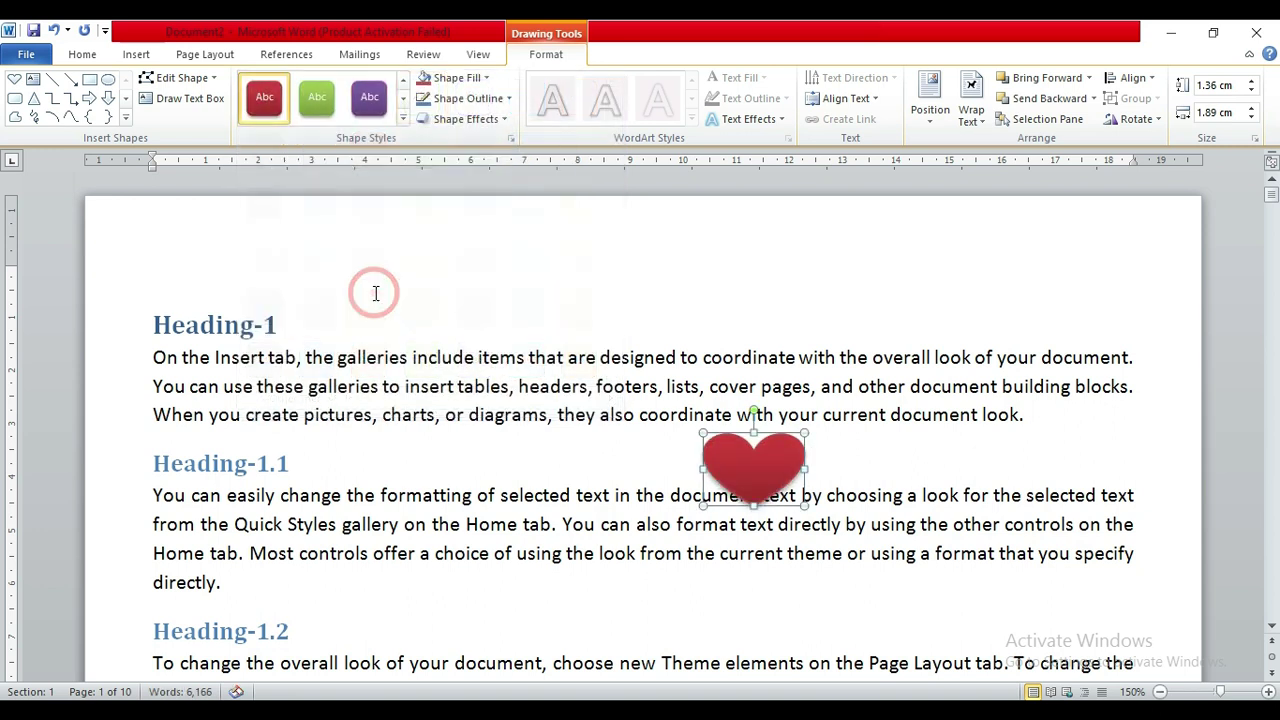
{"action": "left_click", "coordinate": [406, 458]}
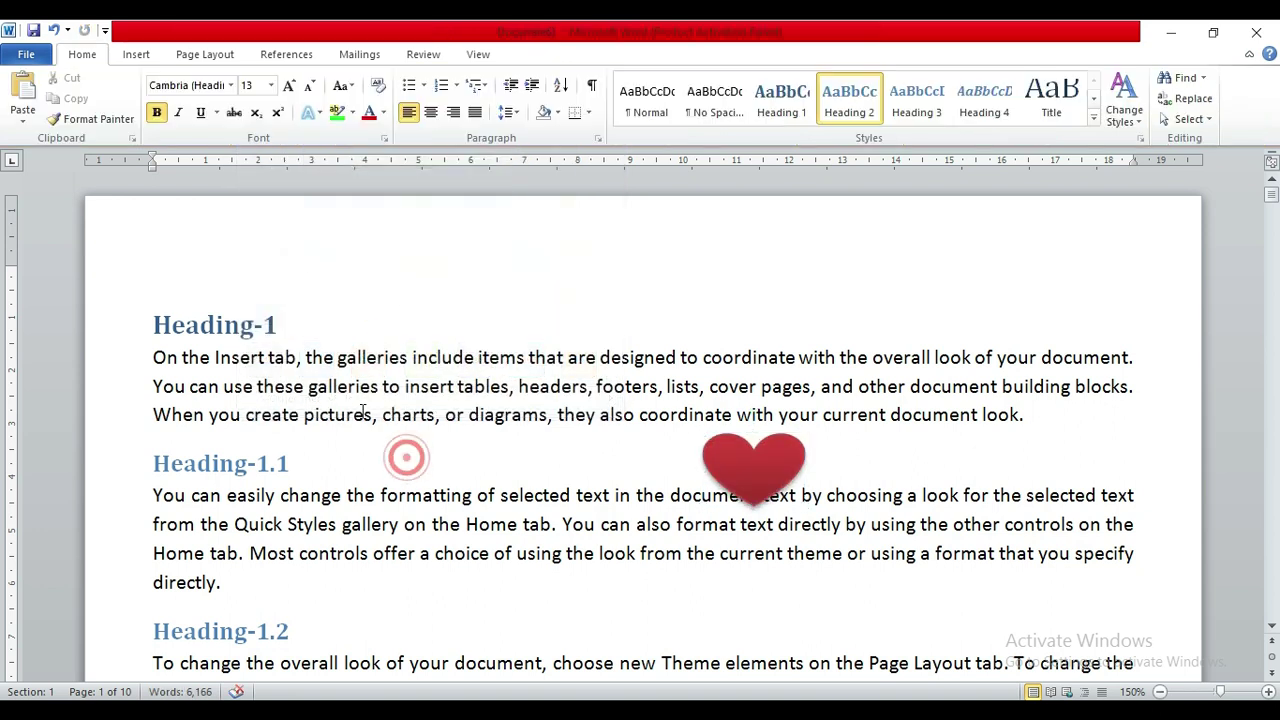
- Draw a cloud about 3 cm wide and 1.8 cm high over the Heading-1.1 paragraph, apply a solid black shape style, and deselect it
{"action": "left_click", "coordinate": [136, 55]}
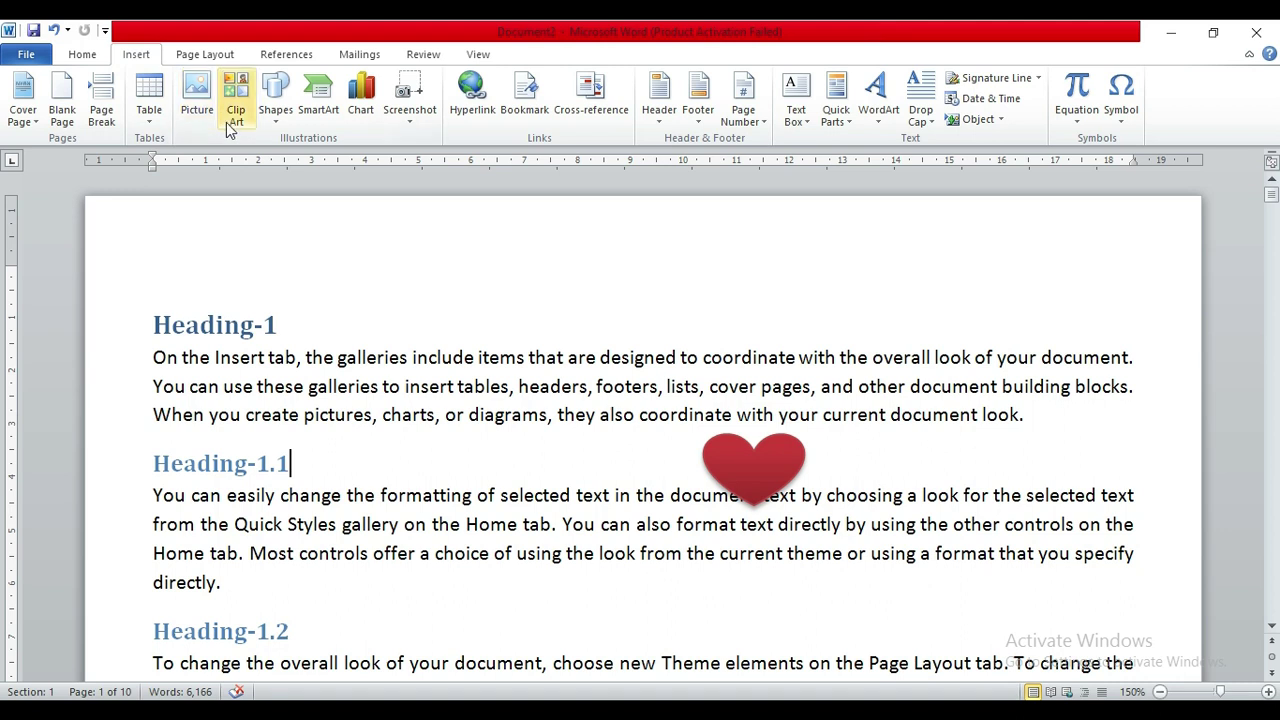
{"action": "left_click", "coordinate": [278, 112]}
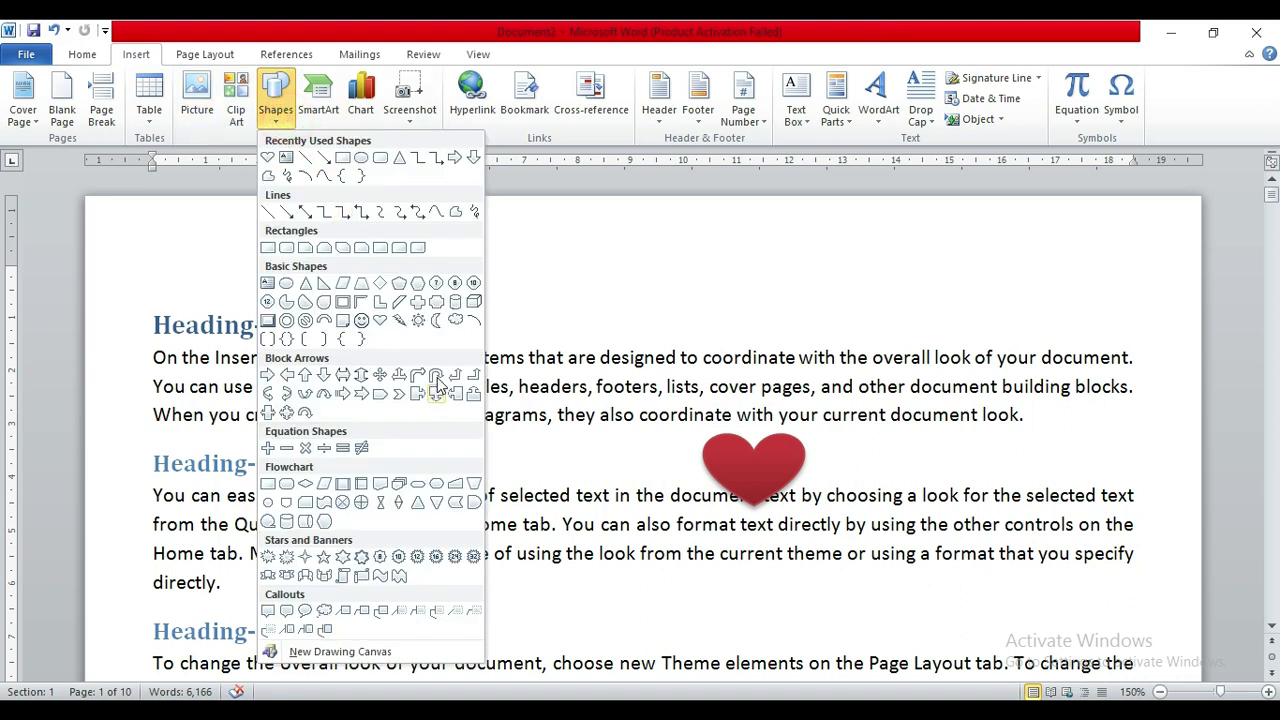
{"action": "left_click", "coordinate": [455, 321]}
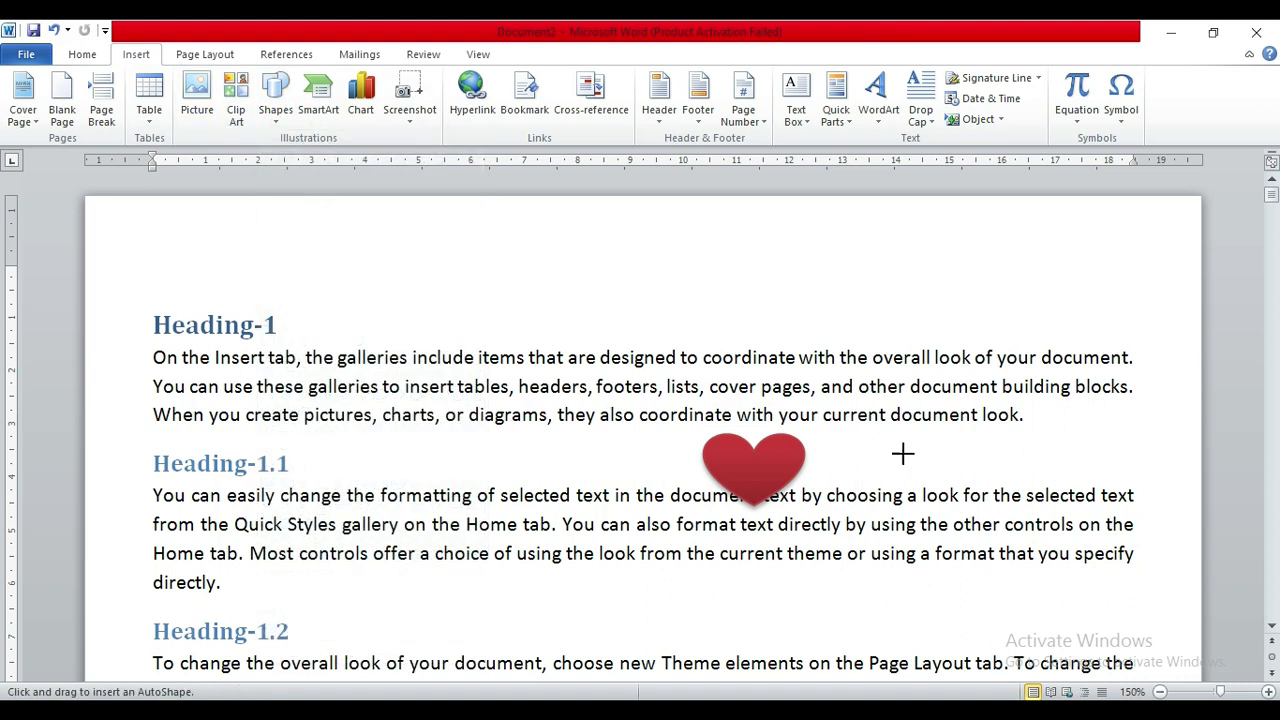
{"action": "left_click_drag", "start_coordinate": [891, 442], "coordinate": [1049, 539]}
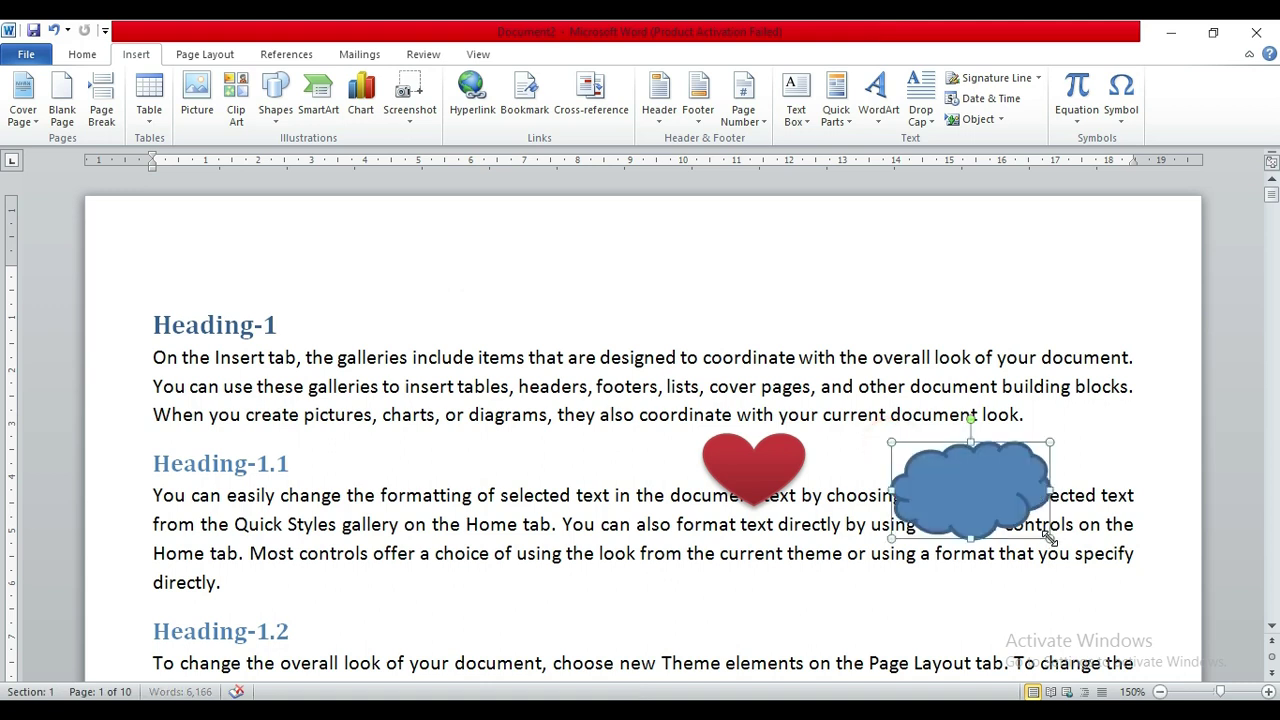
{"action": "left_click", "coordinate": [320, 108]}
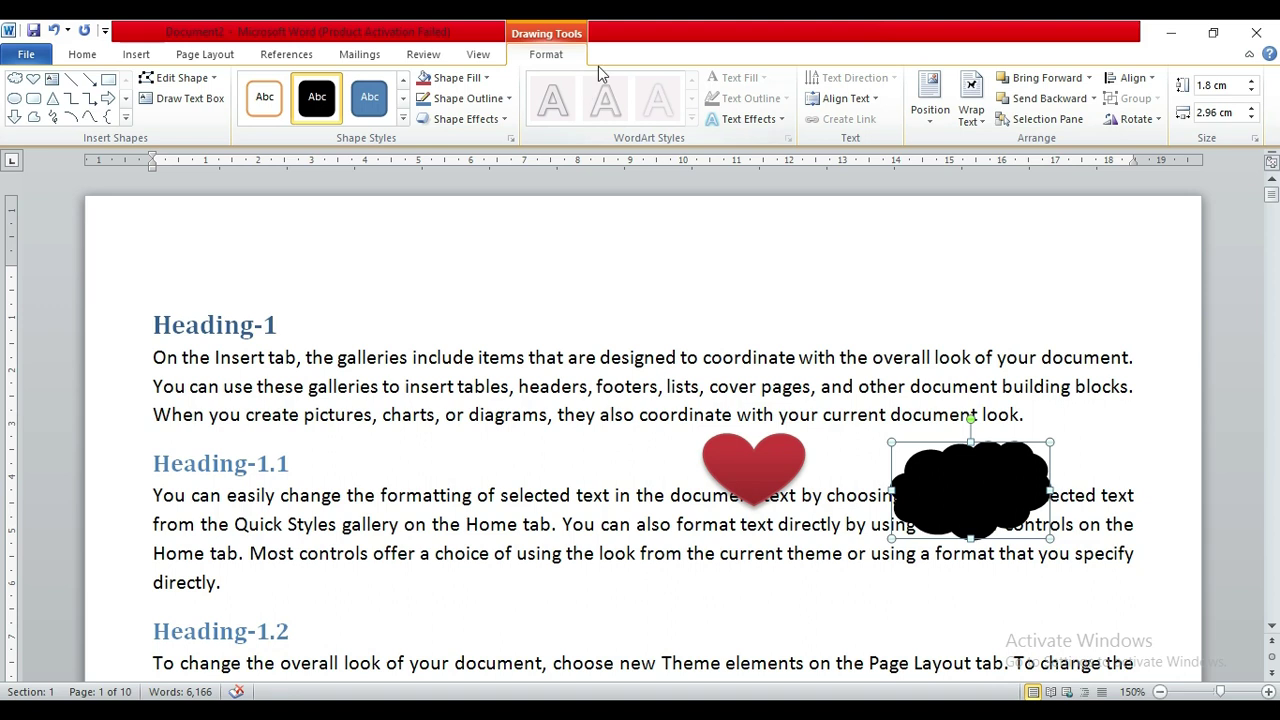
{"action": "left_click", "coordinate": [538, 524]}
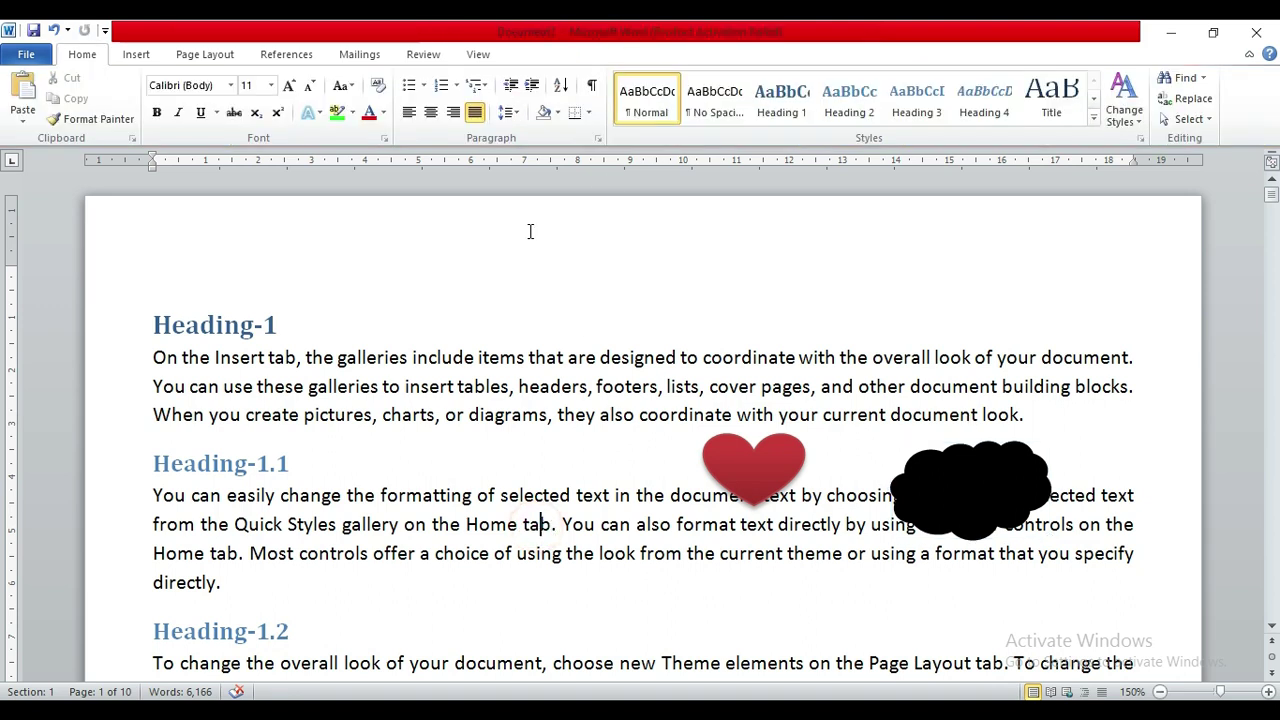
- Look at the document in Draft view and return to Print Layout view
{"action": "left_click", "coordinate": [479, 53]}
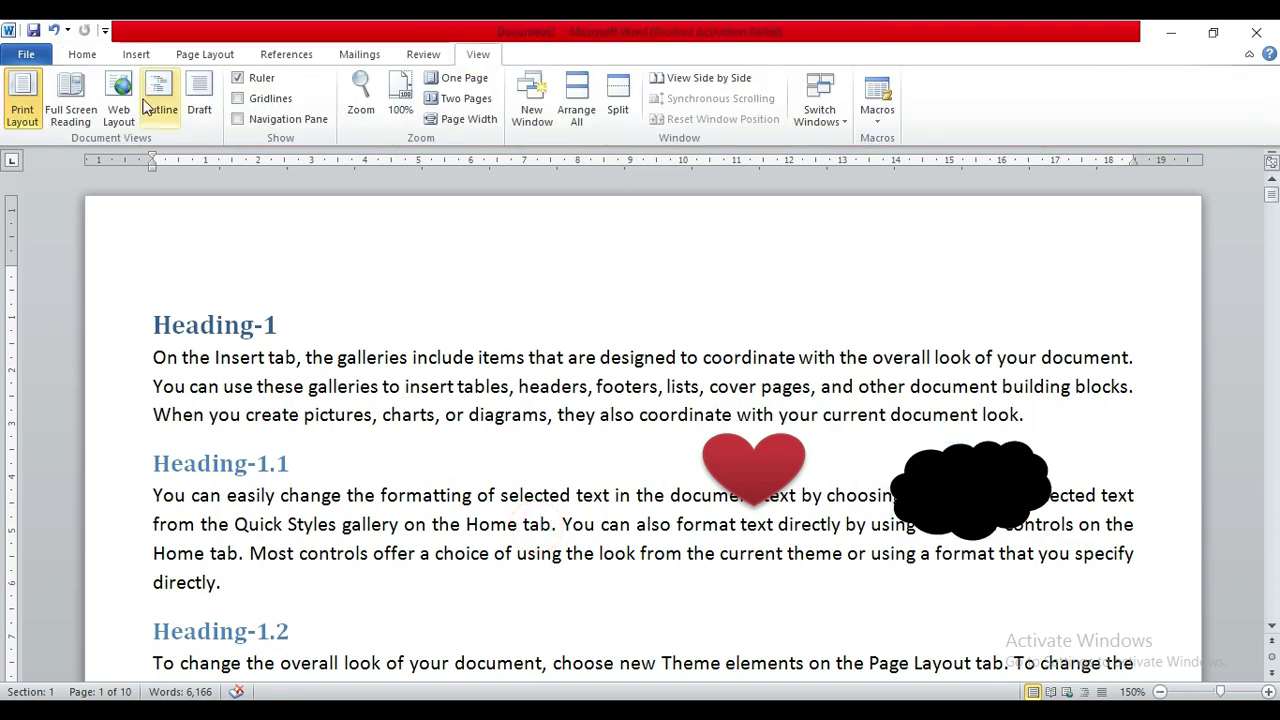
{"action": "left_click", "coordinate": [199, 106]}
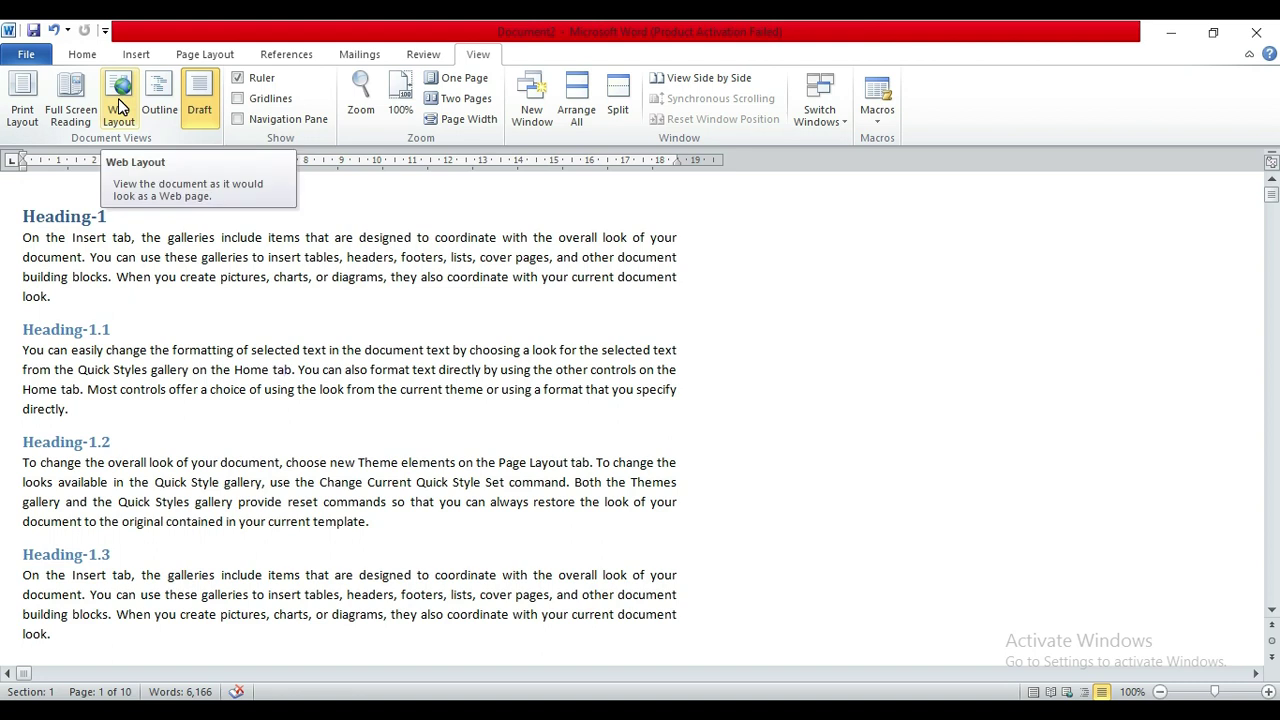
{"action": "left_click", "coordinate": [22, 100]}
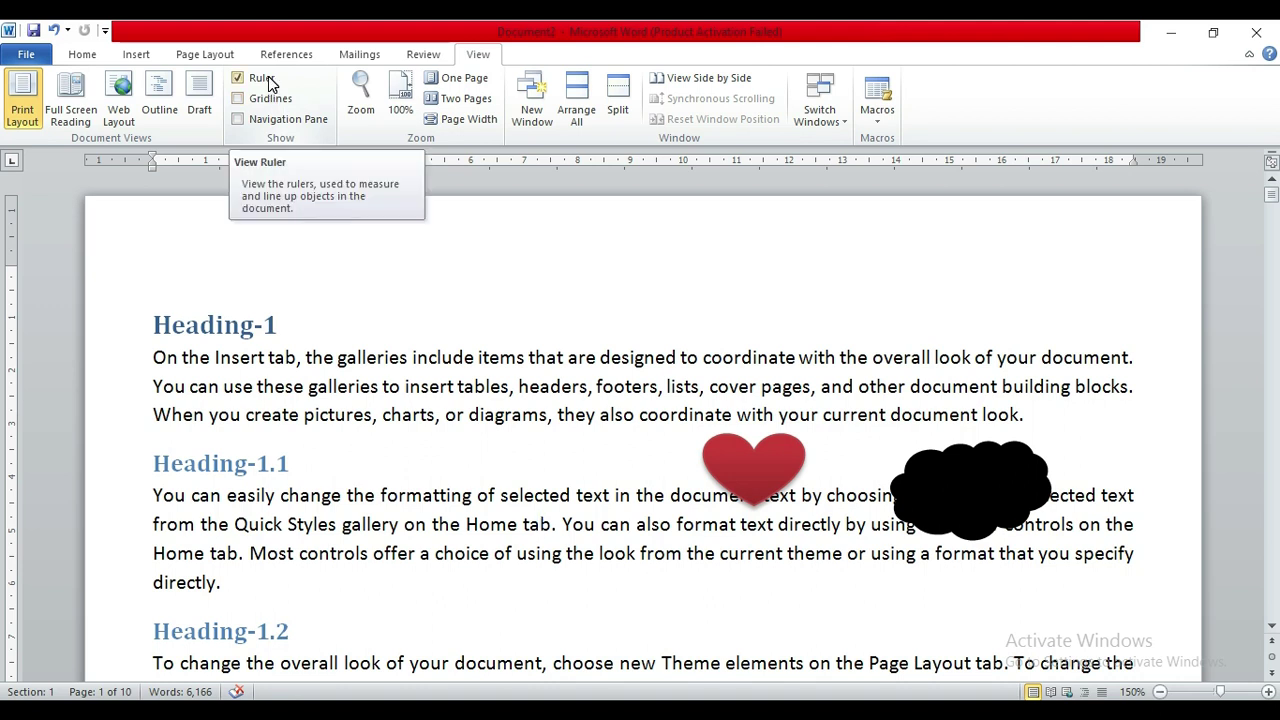
- Delete the entire document content, including the heading text and both shapes
{"action": "left_click", "coordinate": [355, 415]}
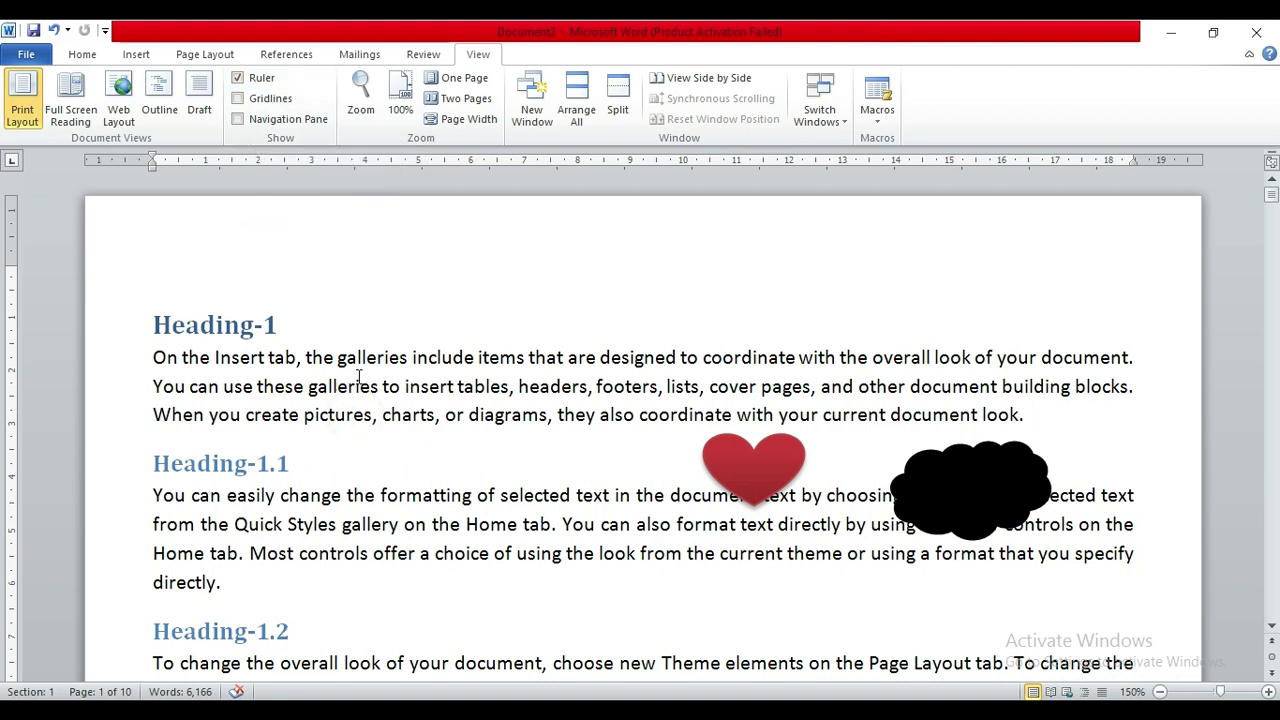
{"action": "key", "text": "ctrl+a"}
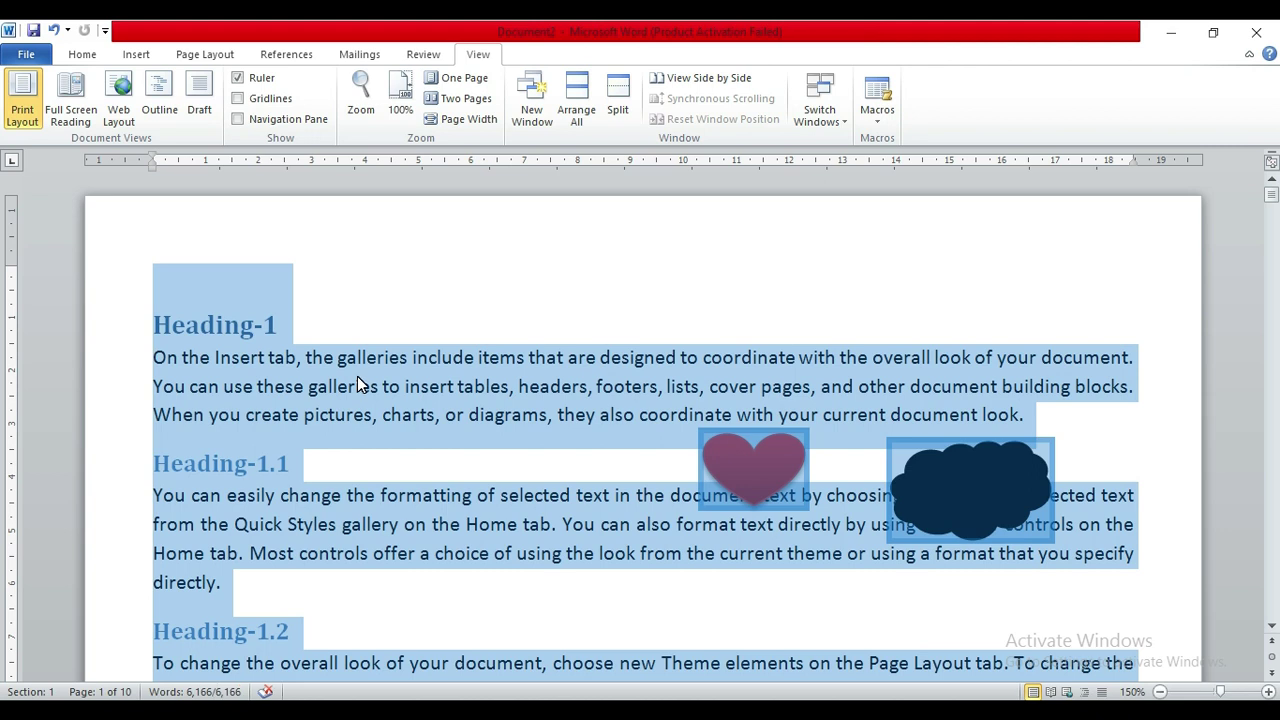
{"action": "key", "text": "Delete"}
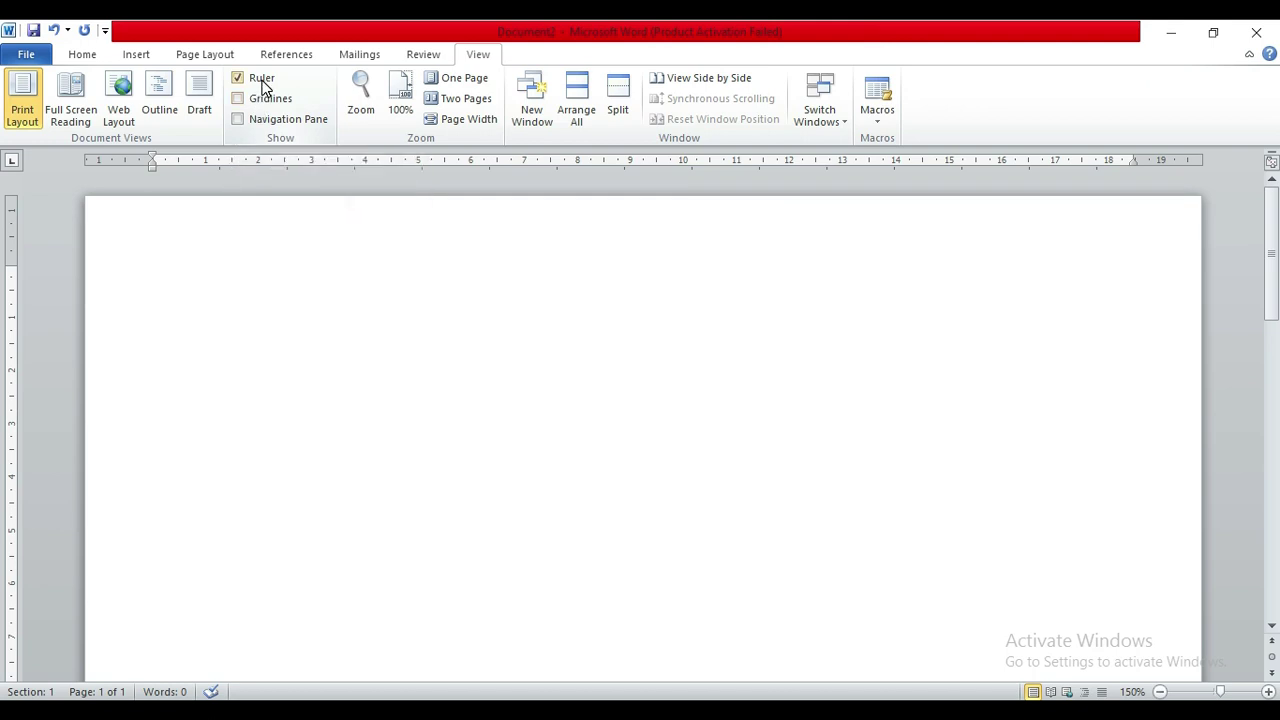
- Hide and redisplay the rulers three times, leaving them shown
{"action": "left_click", "coordinate": [262, 84]}
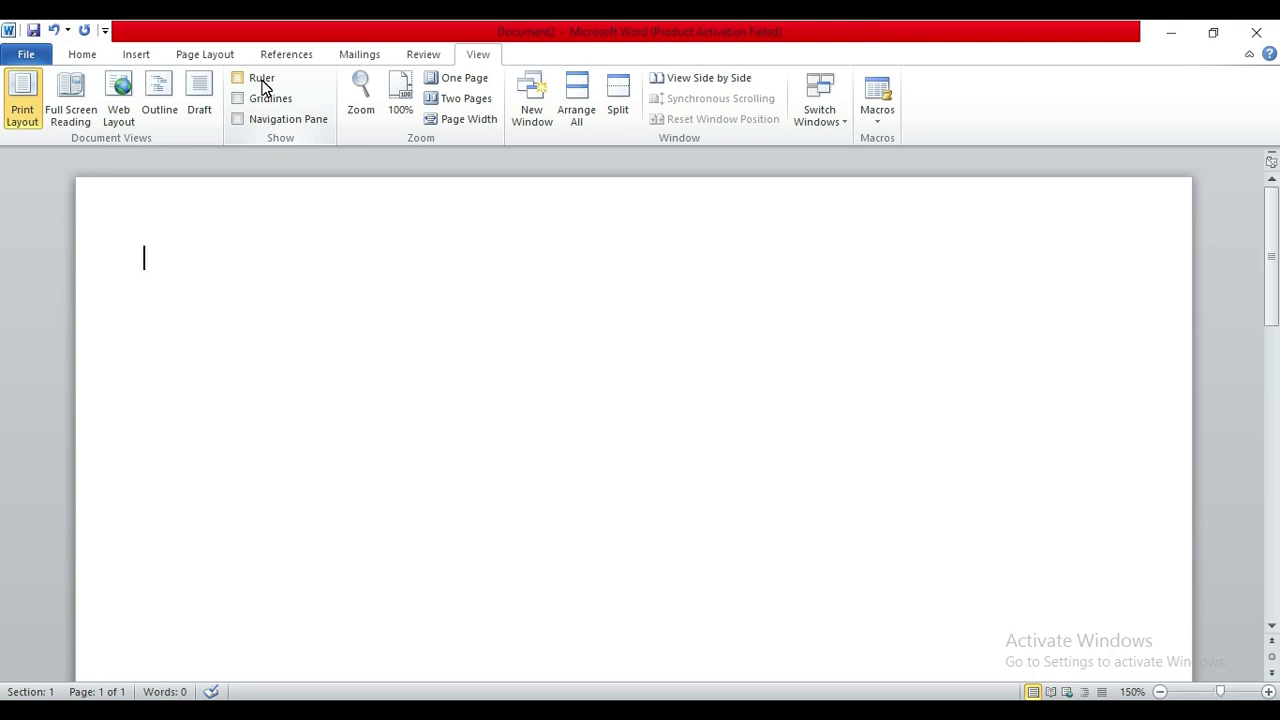
{"action": "left_click", "coordinate": [262, 84]}
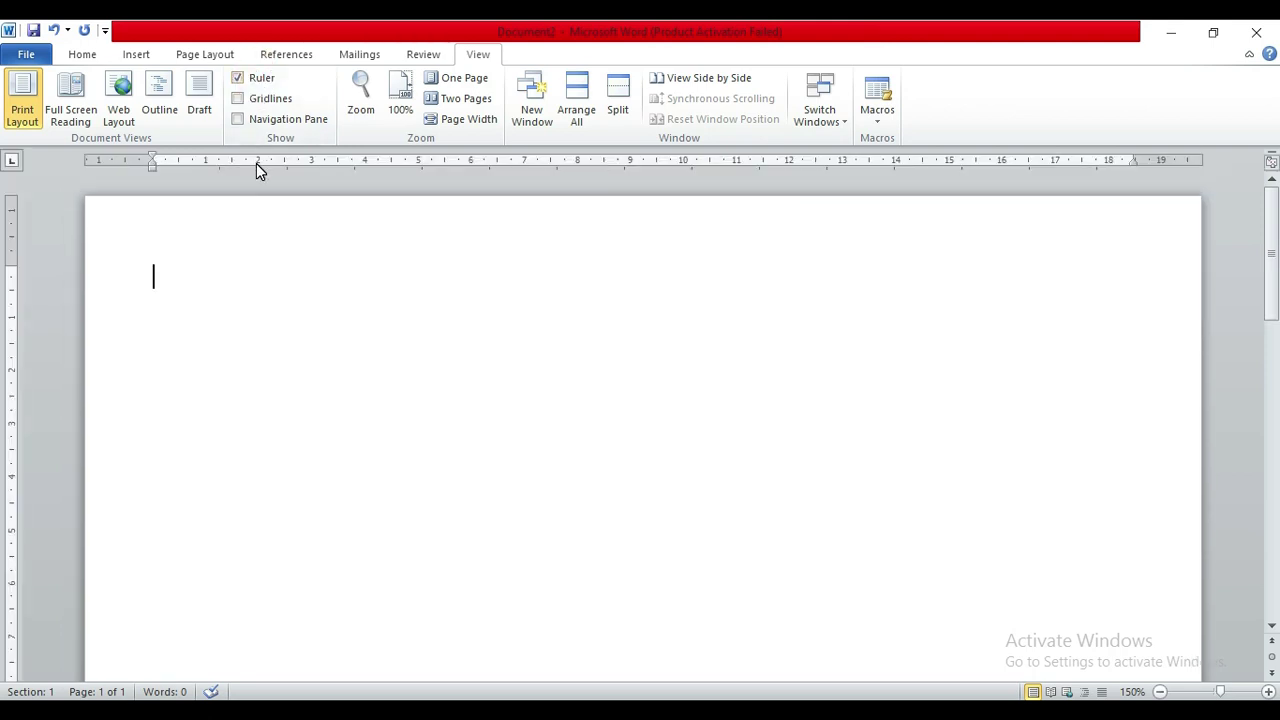
{"action": "left_click", "coordinate": [247, 79]}
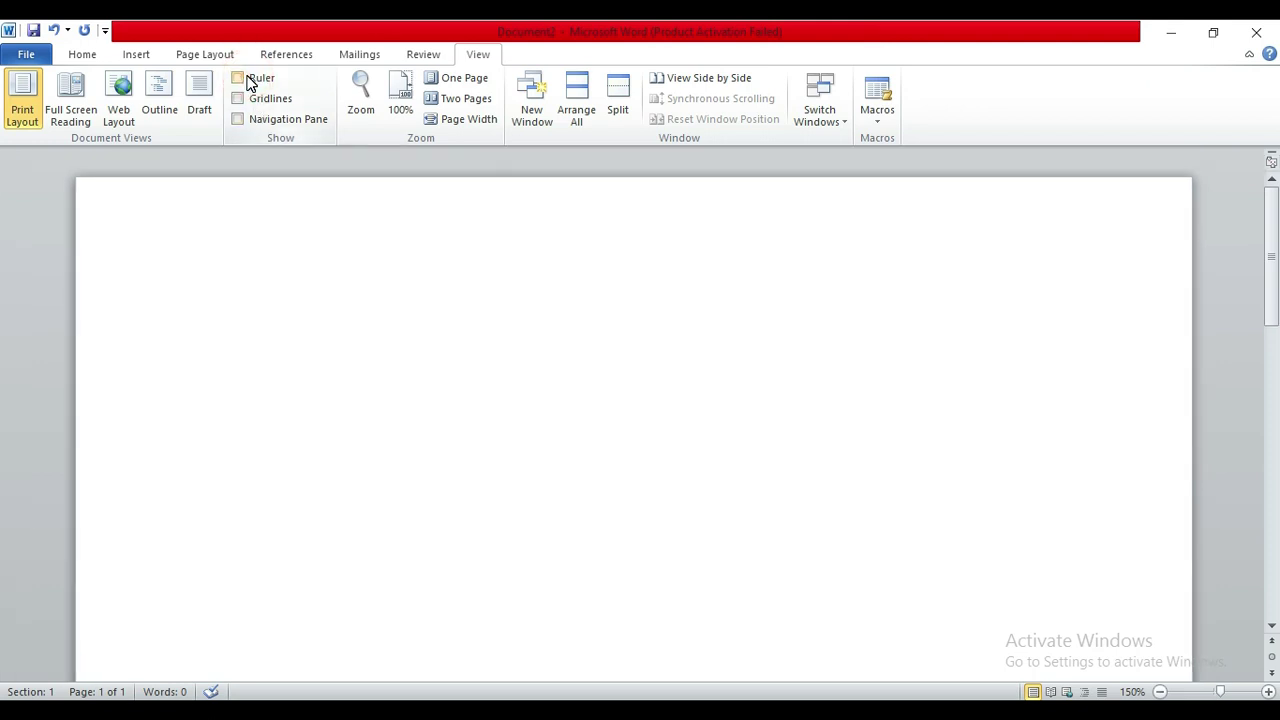
{"action": "left_click", "coordinate": [247, 79]}
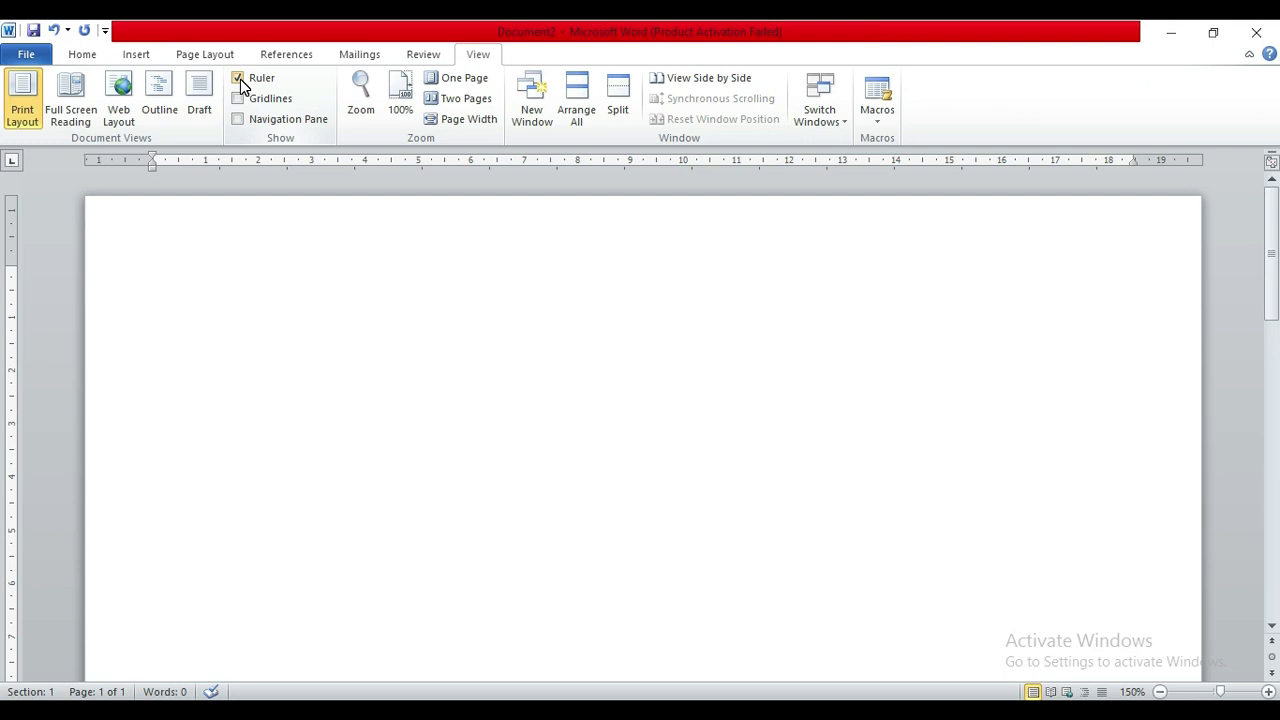
{"action": "left_click", "coordinate": [240, 80]}
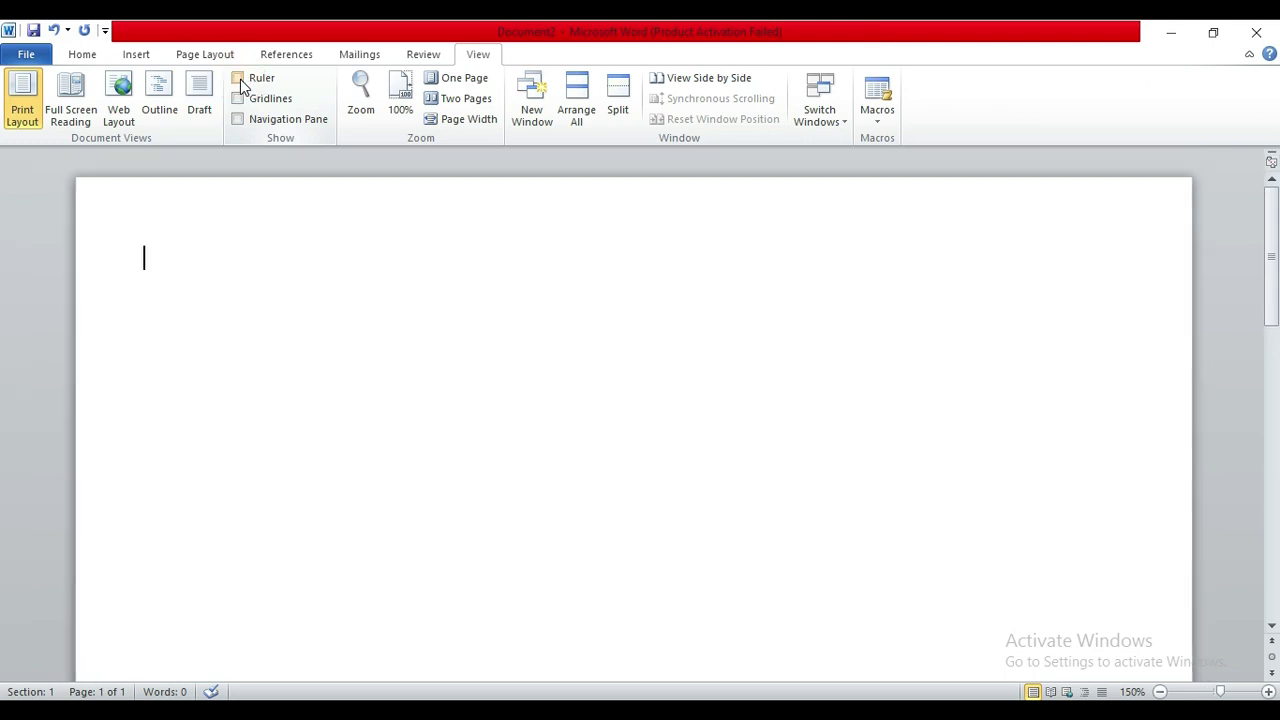
{"action": "left_click", "coordinate": [240, 82]}
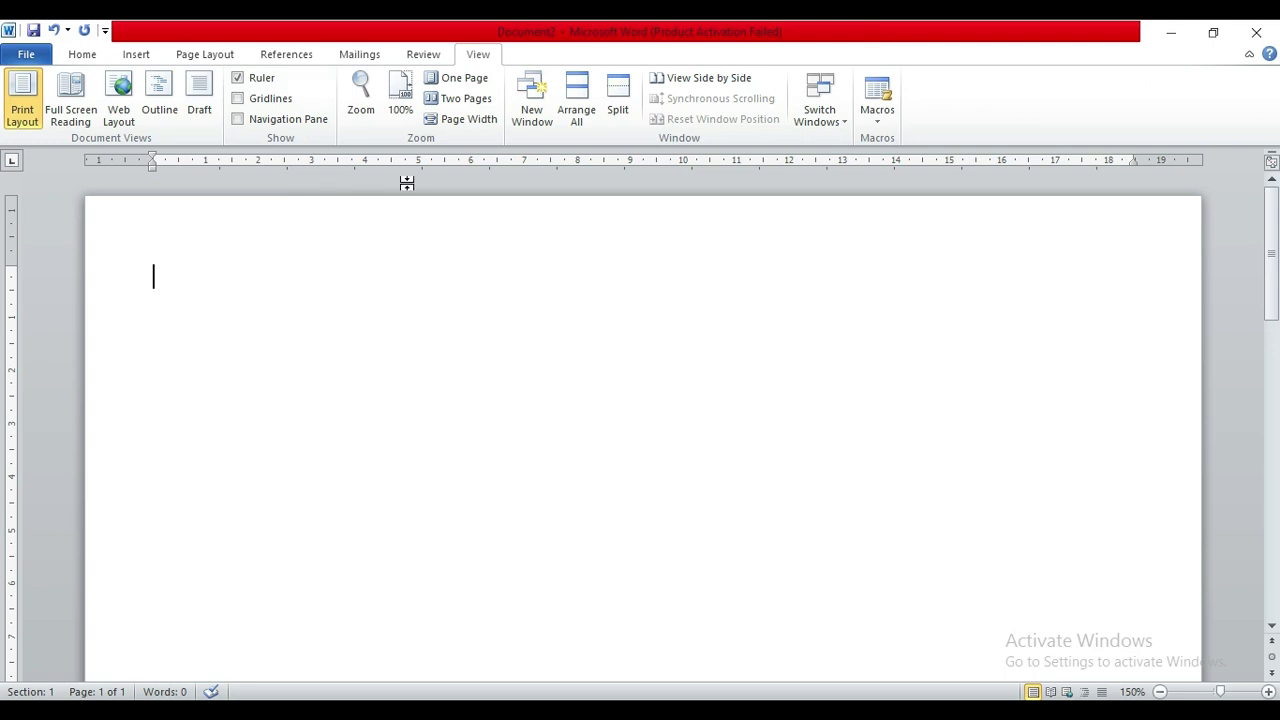
- Draw a rectangle about 2 cm wide and 1 cm high near the start of the blank page, from the ruler's 2 cm mark
{"action": "left_click", "coordinate": [128, 62]}
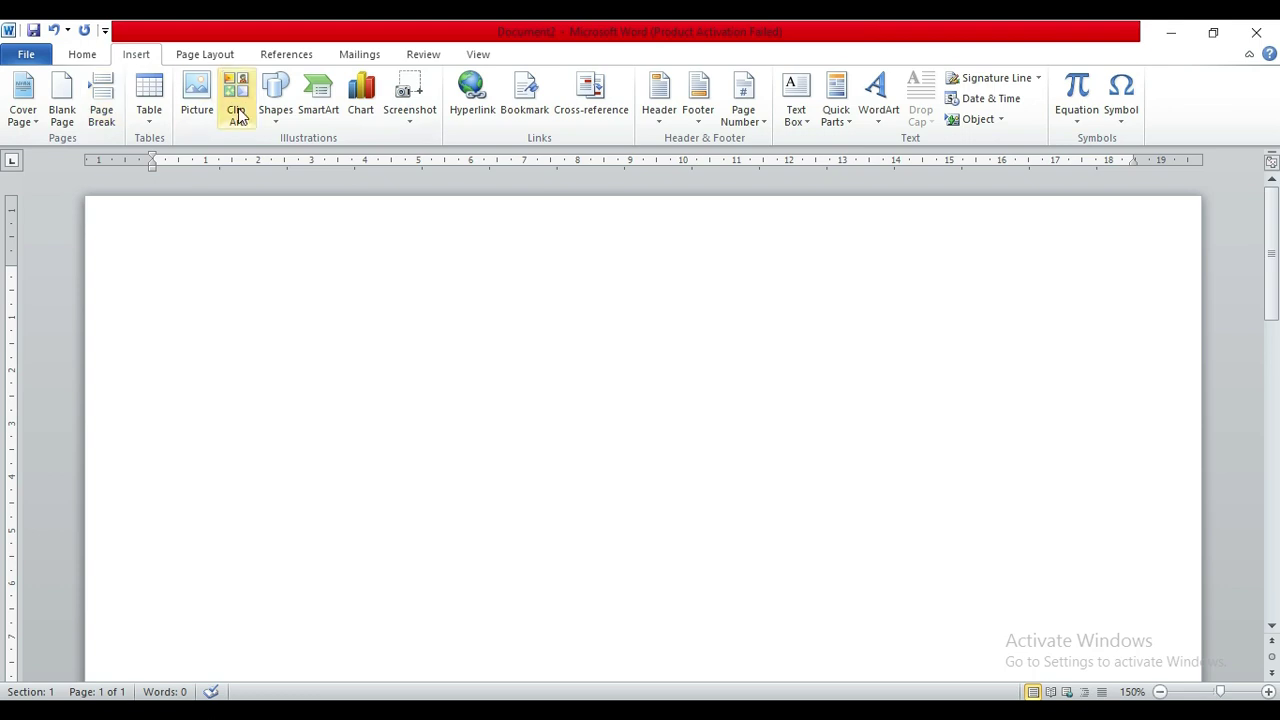
{"action": "left_click", "coordinate": [276, 112]}
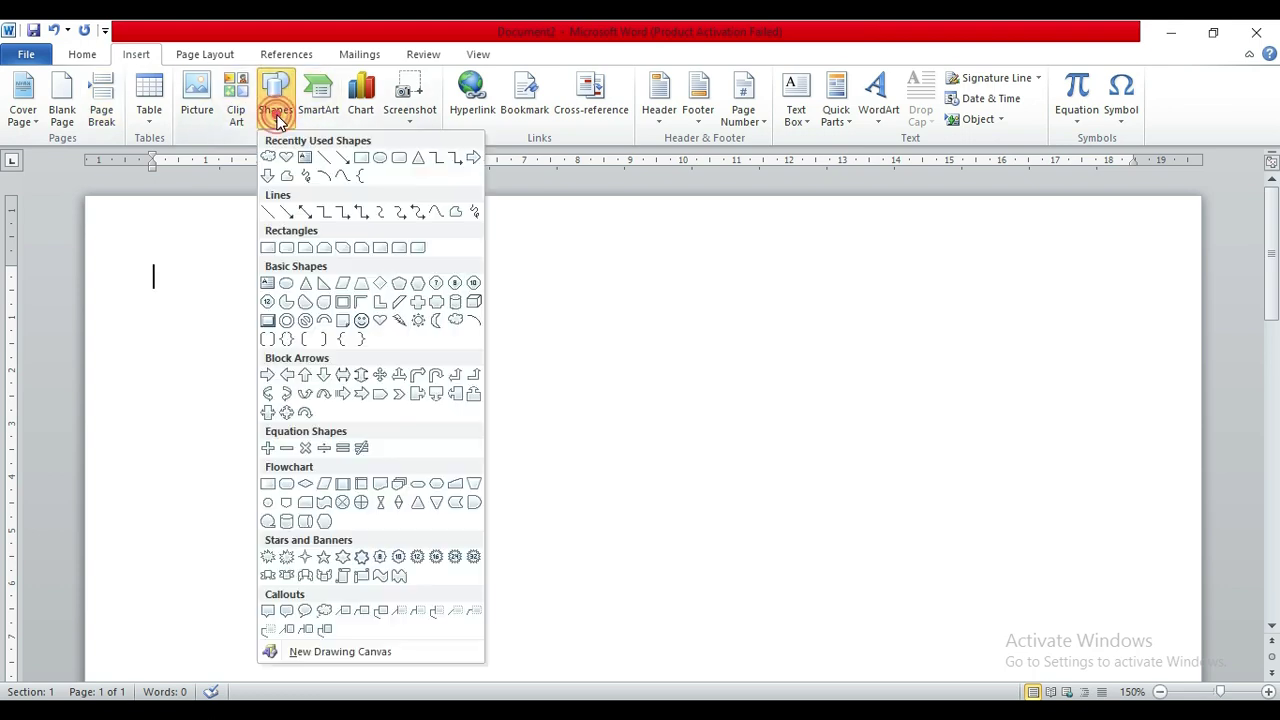
{"action": "left_click", "coordinate": [362, 175]}
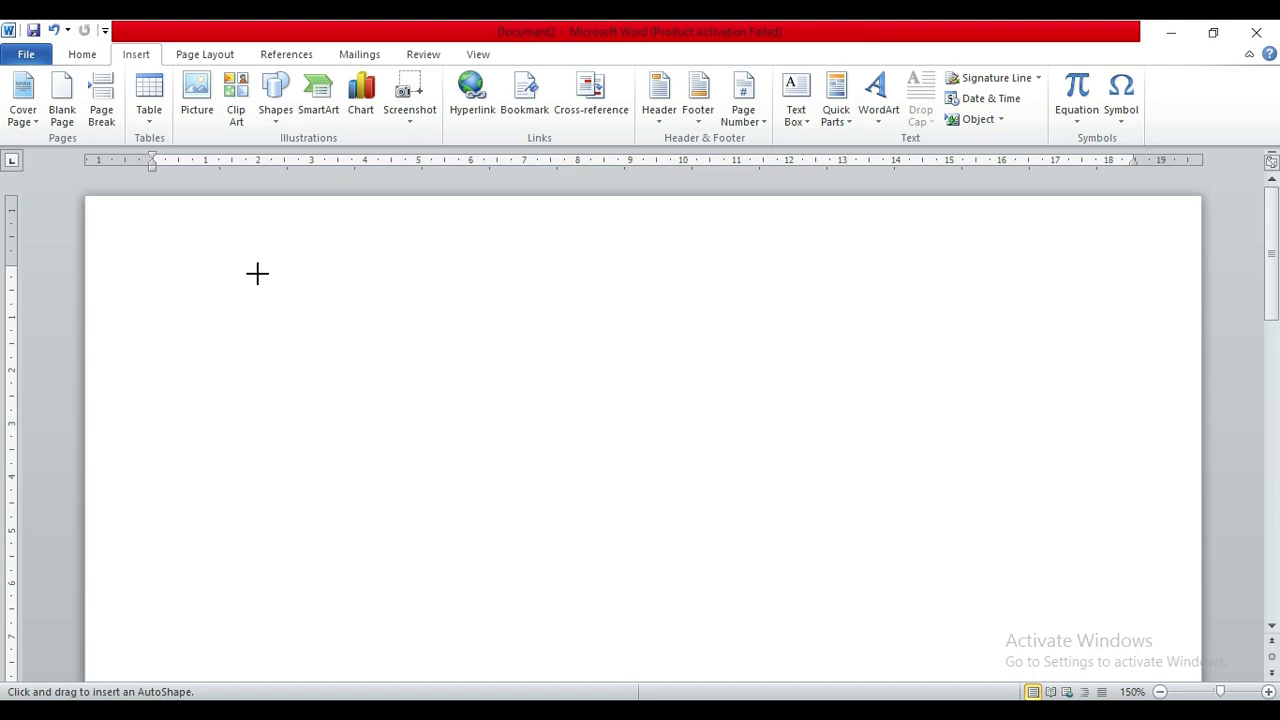
{"action": "mouse_move", "coordinate": [257, 273]}
{"action": "left_mouse_down"}
{"action": "mouse_move", "coordinate": [537, 369]}
{"action": "mouse_move", "coordinate": [426, 354]}
{"action": "mouse_move", "coordinate": [365, 325]}
{"action": "mouse_move", "coordinate": [331, 213]}
{"action": "mouse_move", "coordinate": [336, 175]}
{"action": "mouse_move", "coordinate": [318, 183]}
{"action": "mouse_move", "coordinate": [346, 183]}
{"action": "mouse_move", "coordinate": [335, 182]}
{"action": "left_mouse_up"}
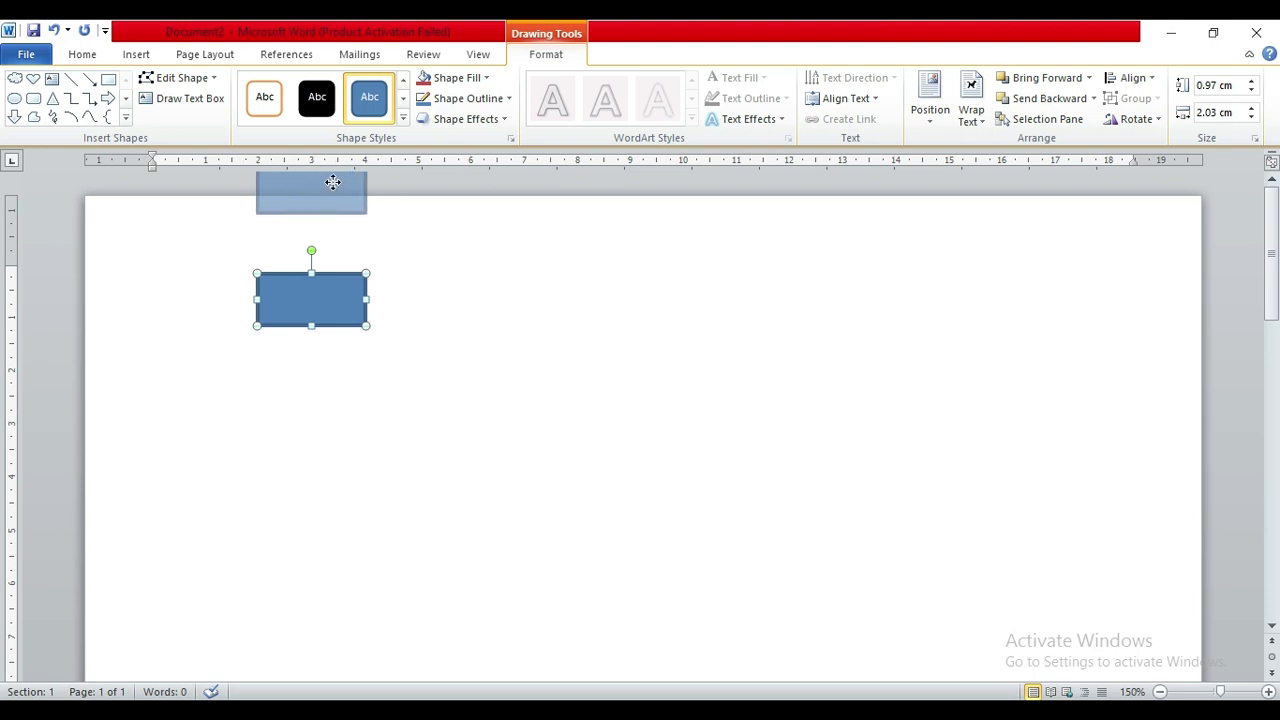
- Move the rectangle around the page by the rulers, ending centred near the 11 cm mark, and delete it
{"action": "left_click_drag", "start_coordinate": [333, 182], "coordinate": [328, 356]}
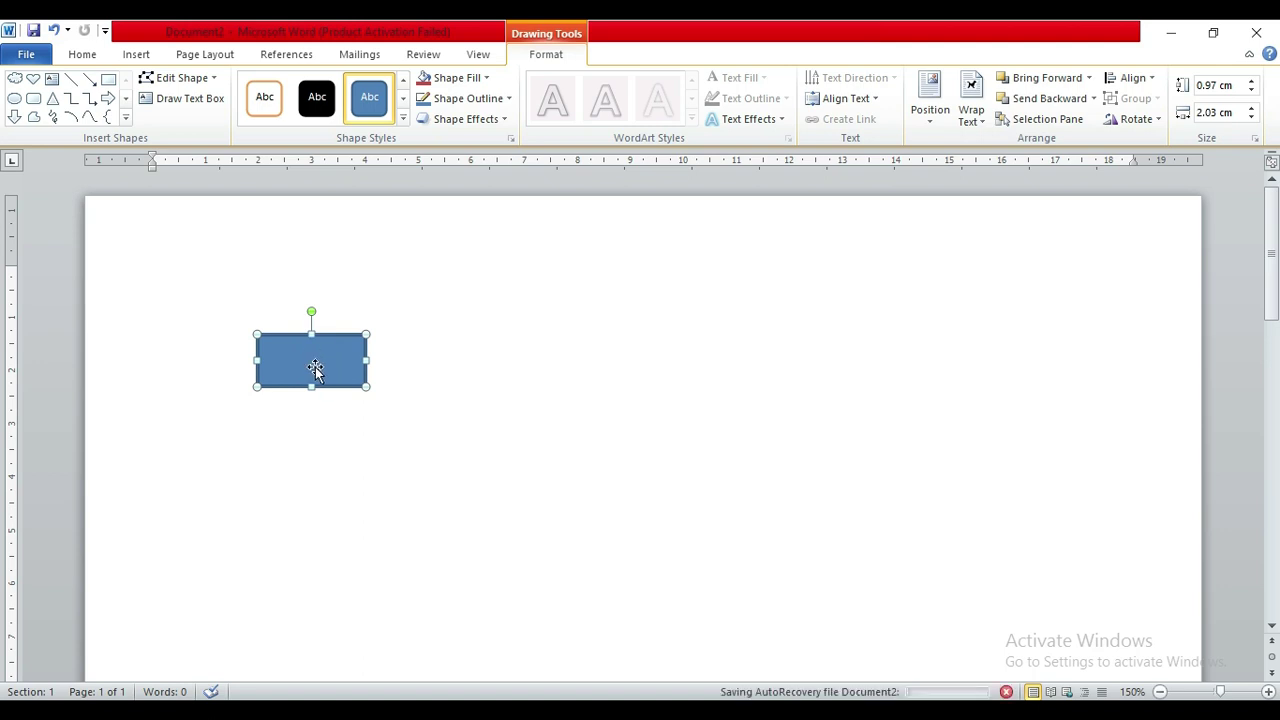
{"action": "left_click_drag", "start_coordinate": [315, 367], "coordinate": [309, 314]}
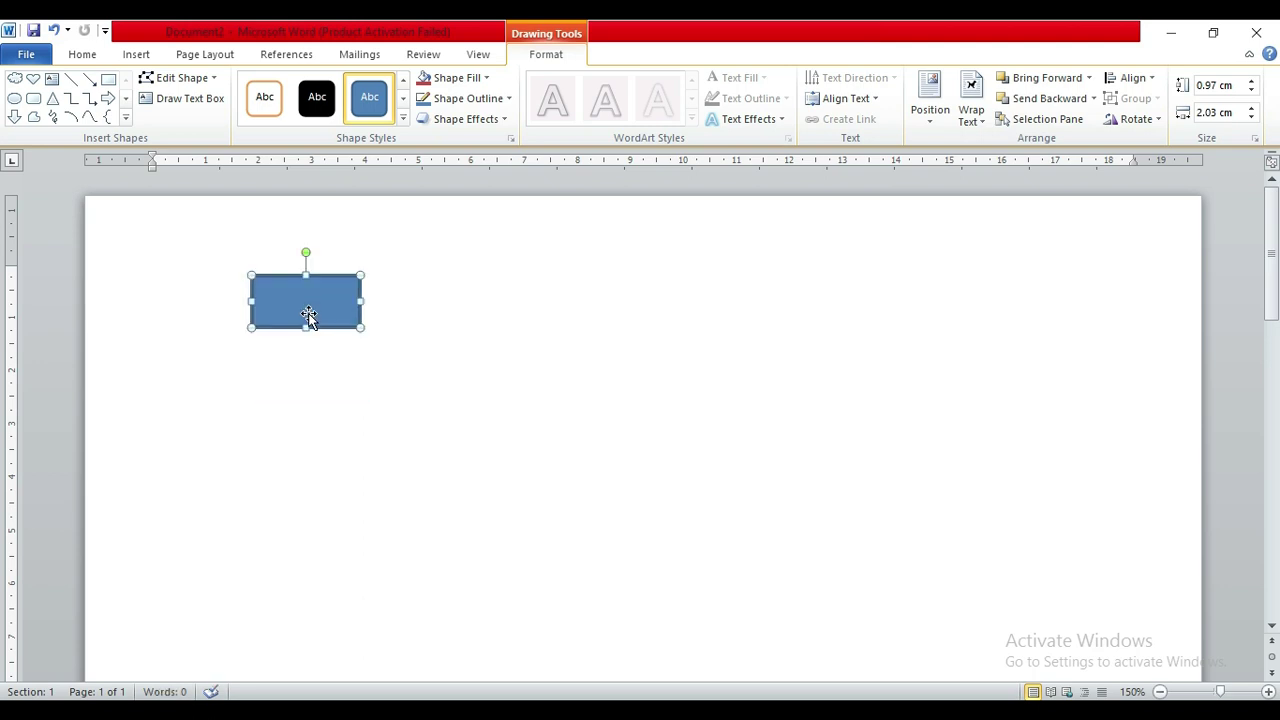
{"action": "left_click", "coordinate": [304, 309]}
{"action": "left_click_drag", "start_coordinate": [308, 303], "coordinate": [748, 315]}
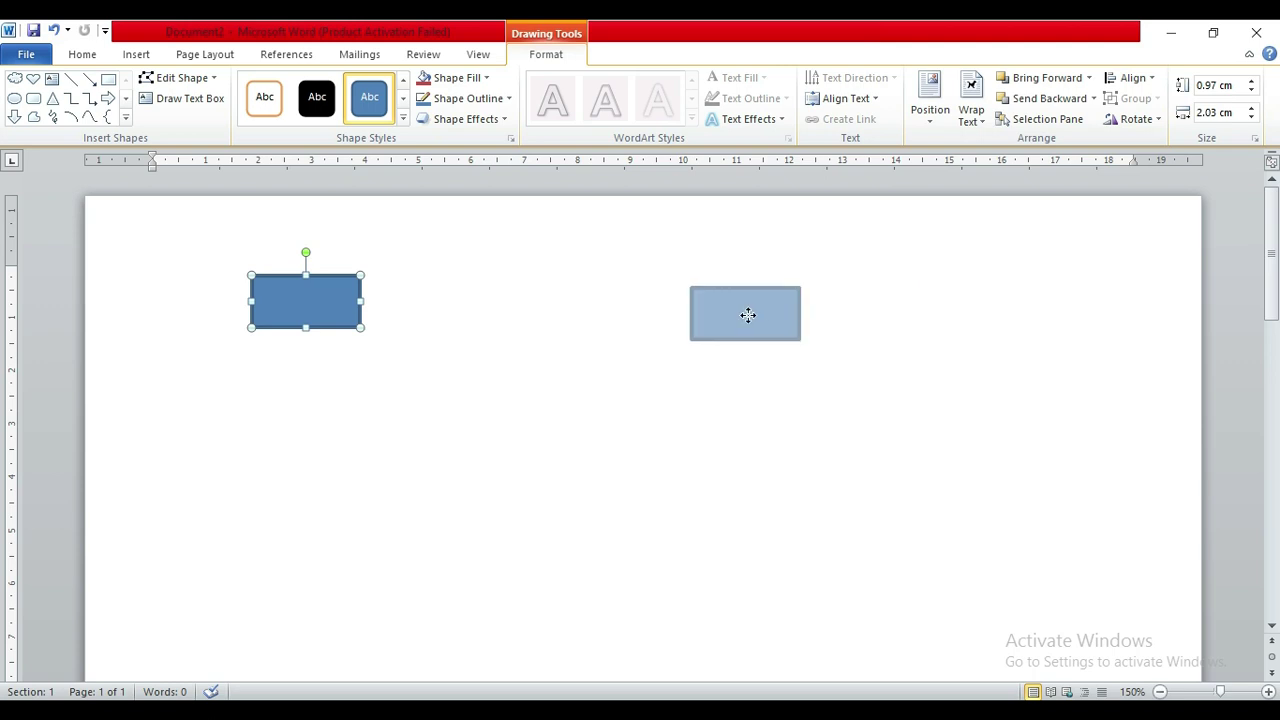
{"action": "left_click_drag", "start_coordinate": [748, 315], "coordinate": [749, 312]}
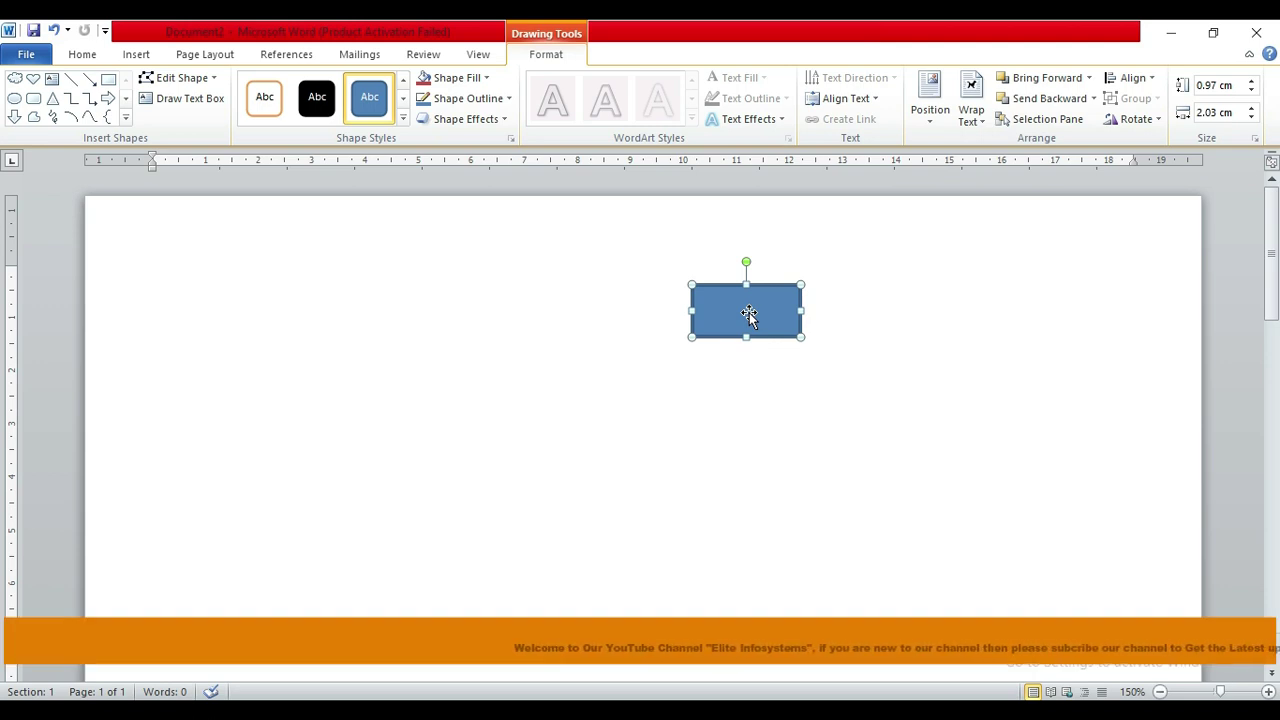
{"action": "key", "text": "Delete"}
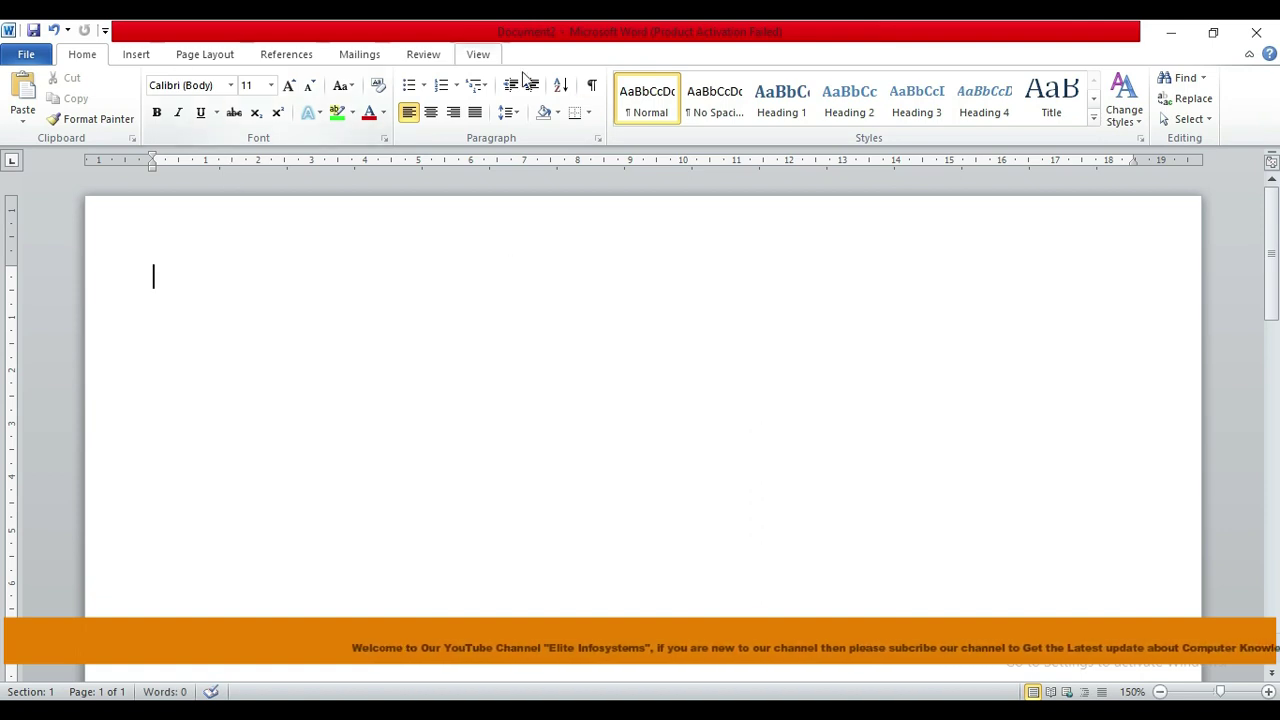
- Display the drawing gridlines on the blank page
{"action": "left_click", "coordinate": [476, 58]}
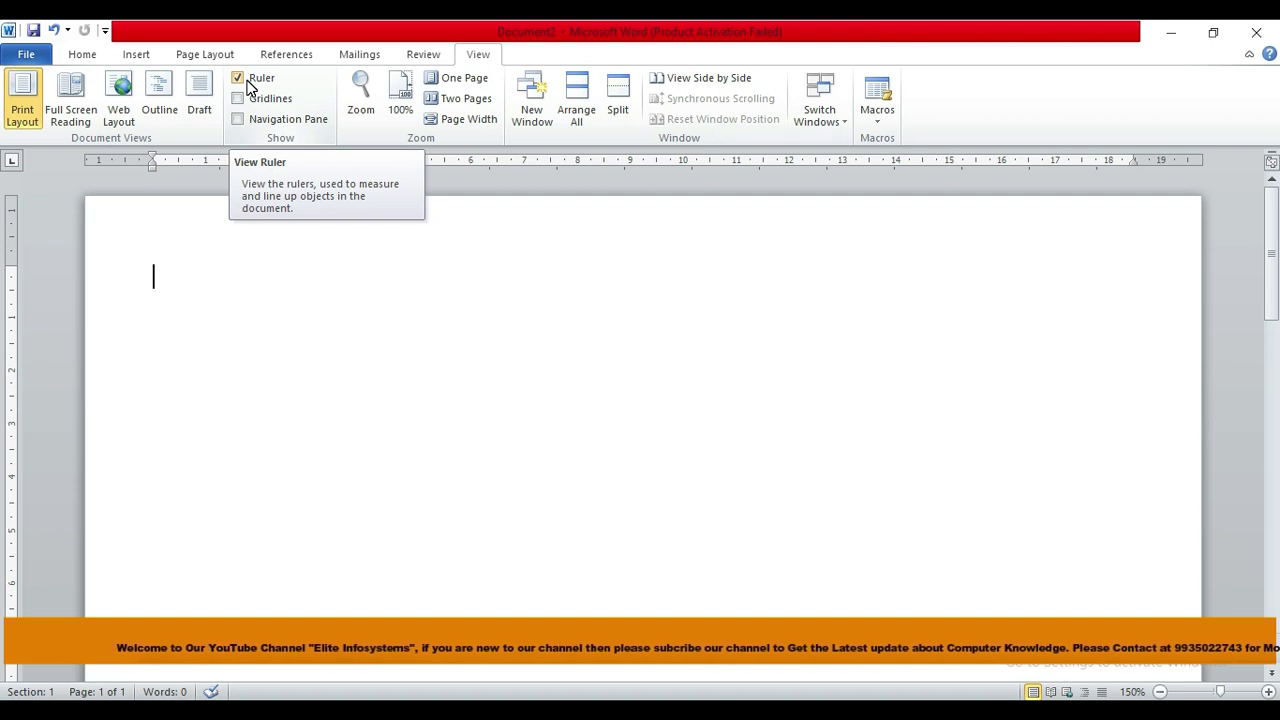
{"action": "left_click", "coordinate": [246, 277]}
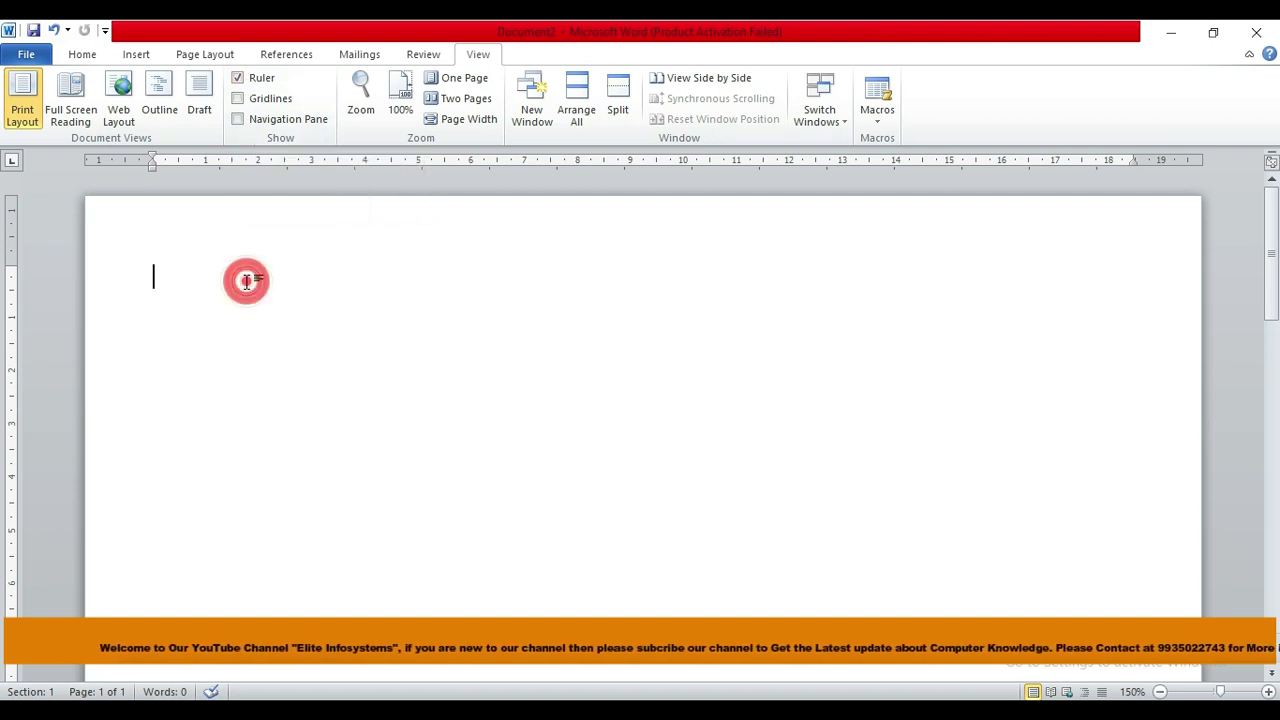
{"action": "left_click", "coordinate": [255, 102]}
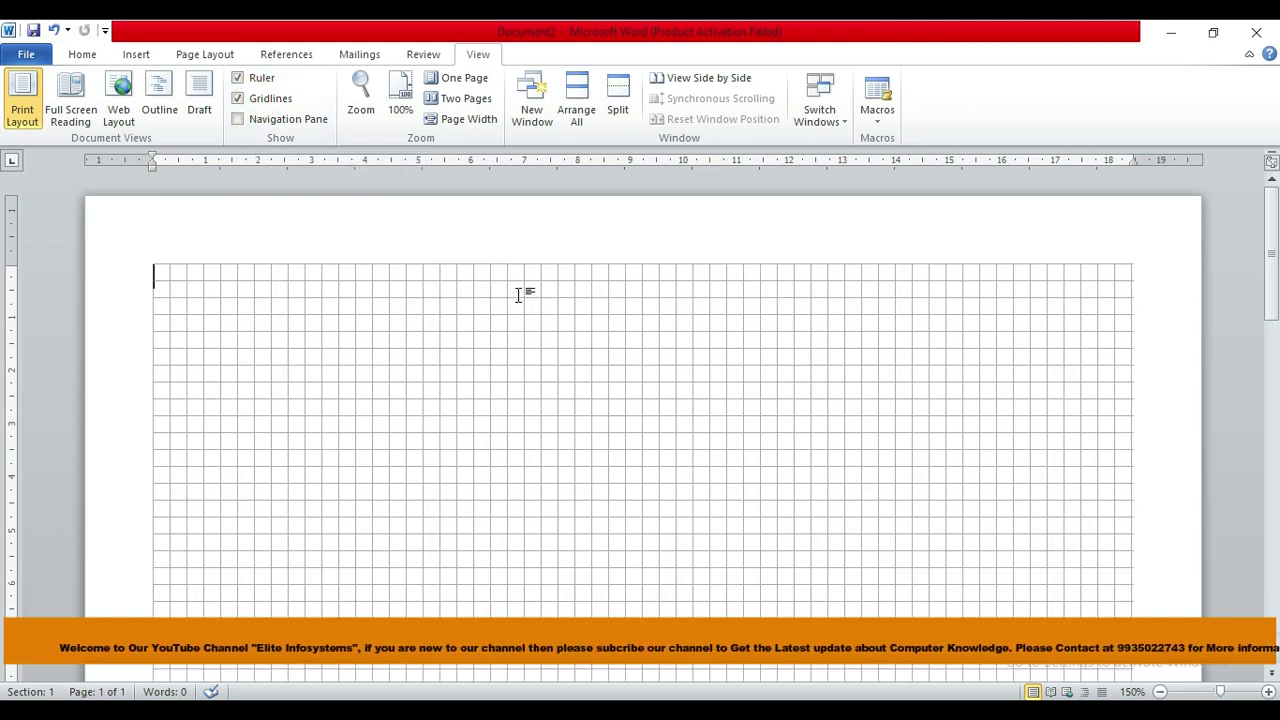
- Draw a rectangle about 2.5 cm wide and 1.6 cm high on the grid and place a copy aligned directly below it, one grid square apart
{"action": "left_click", "coordinate": [137, 56]}
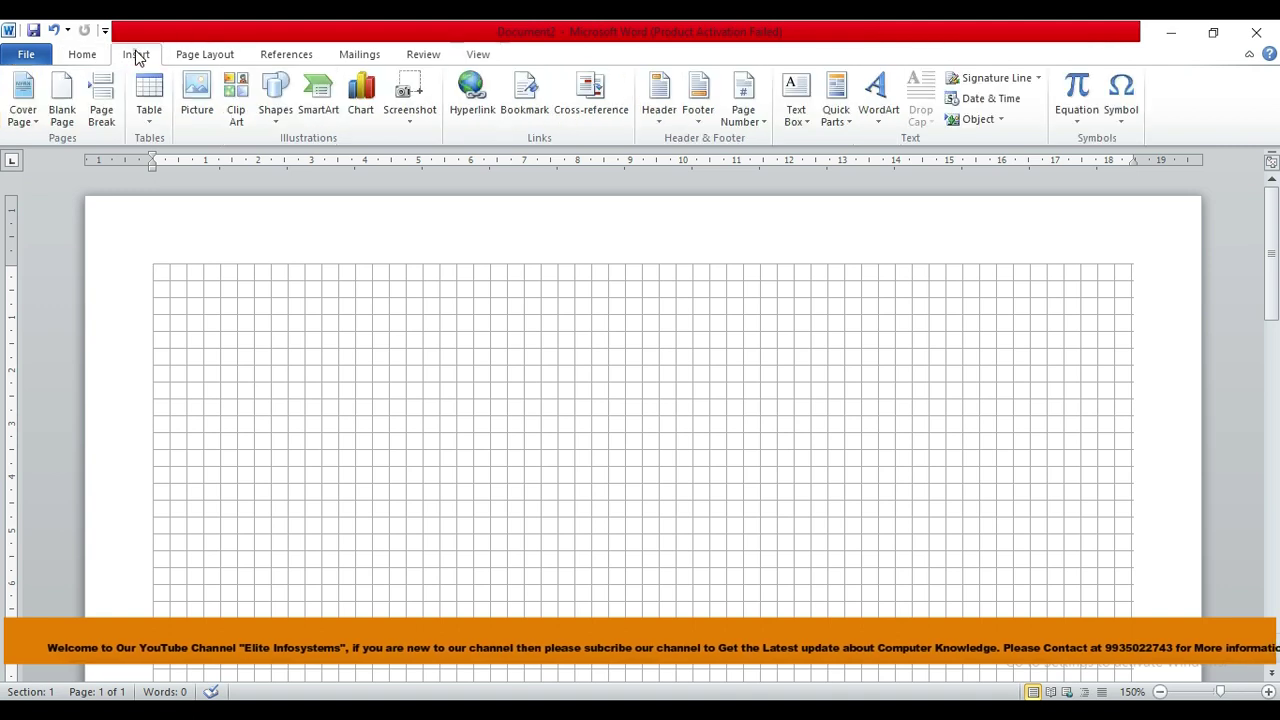
{"action": "left_click", "coordinate": [277, 105]}
{"action": "left_click", "coordinate": [363, 160]}
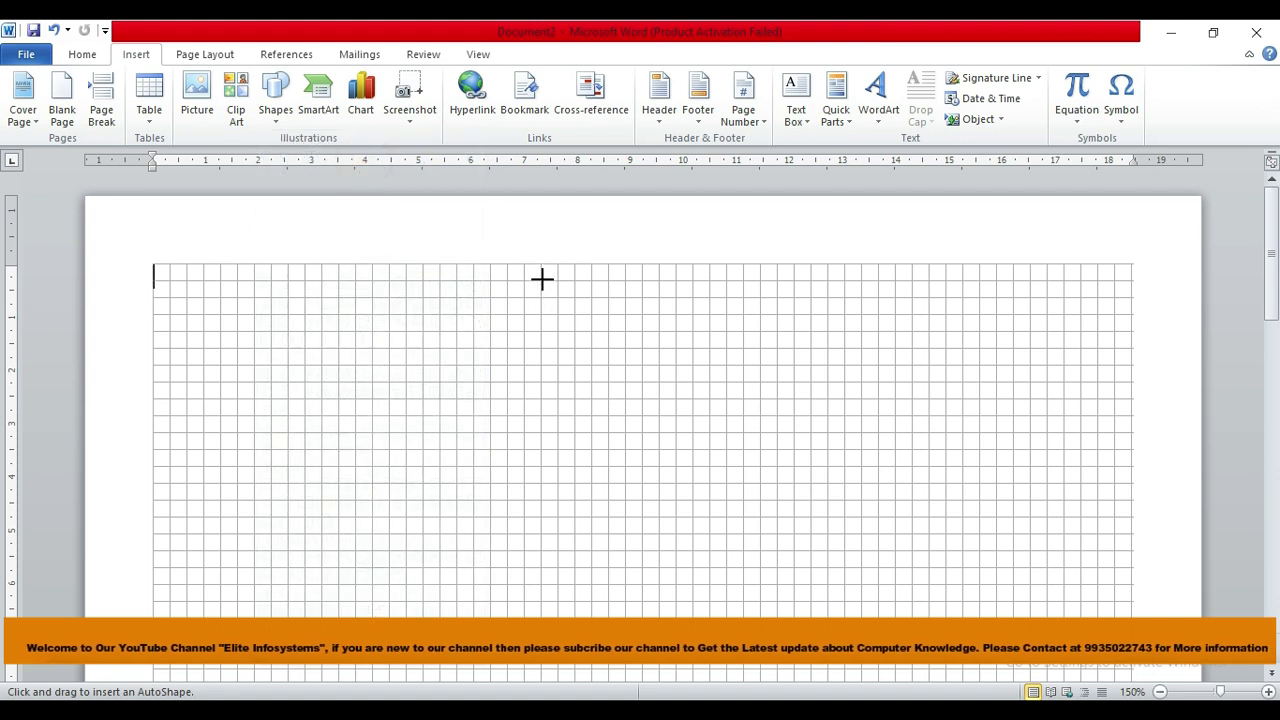
{"action": "mouse_move", "coordinate": [540, 280]}
{"action": "left_mouse_down"}
{"action": "mouse_move", "coordinate": [693, 375]}
{"action": "mouse_move", "coordinate": [676, 364]}
{"action": "left_mouse_up"}
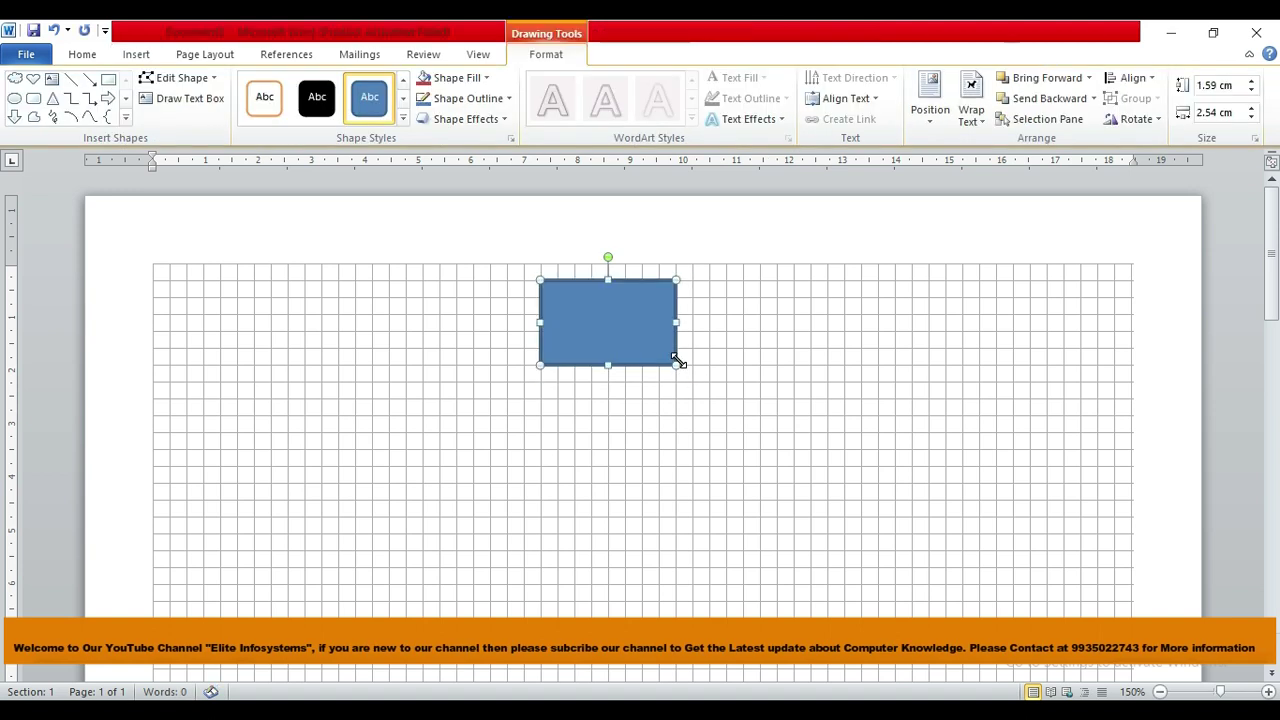
{"action": "key", "text": "ctrl+v"}
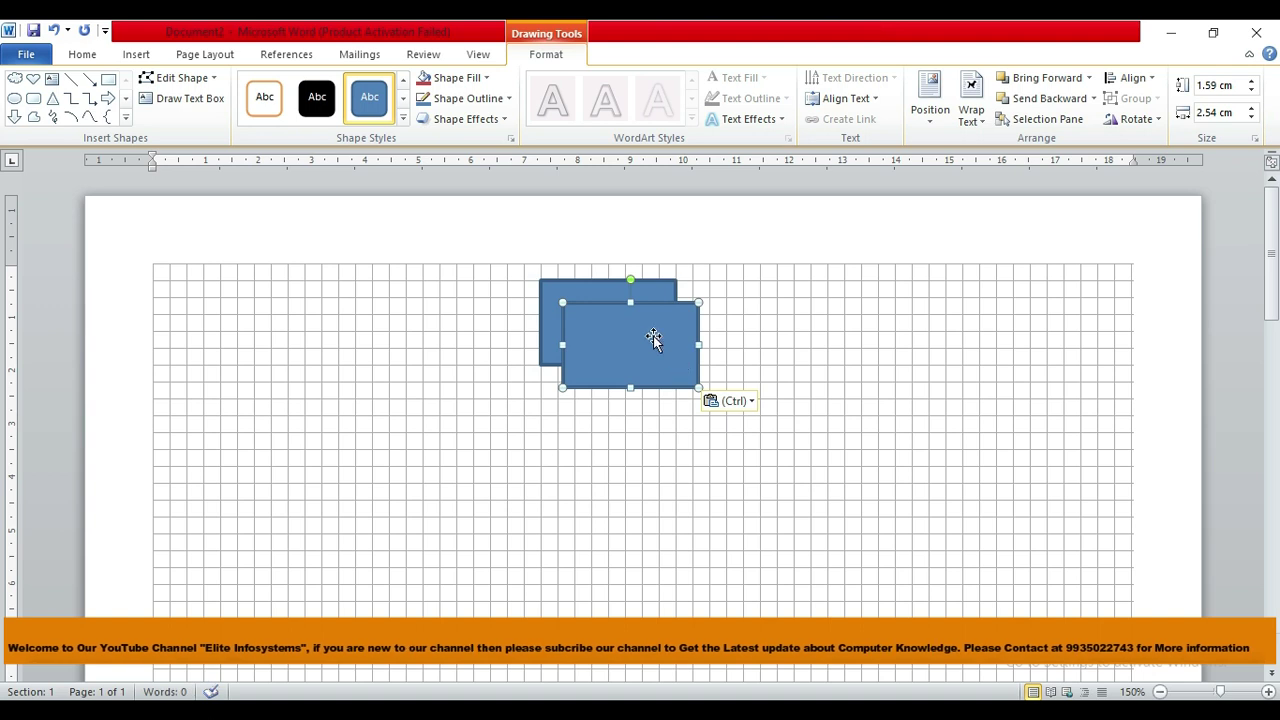
{"action": "left_click_drag", "start_coordinate": [650, 337], "coordinate": [625, 416]}
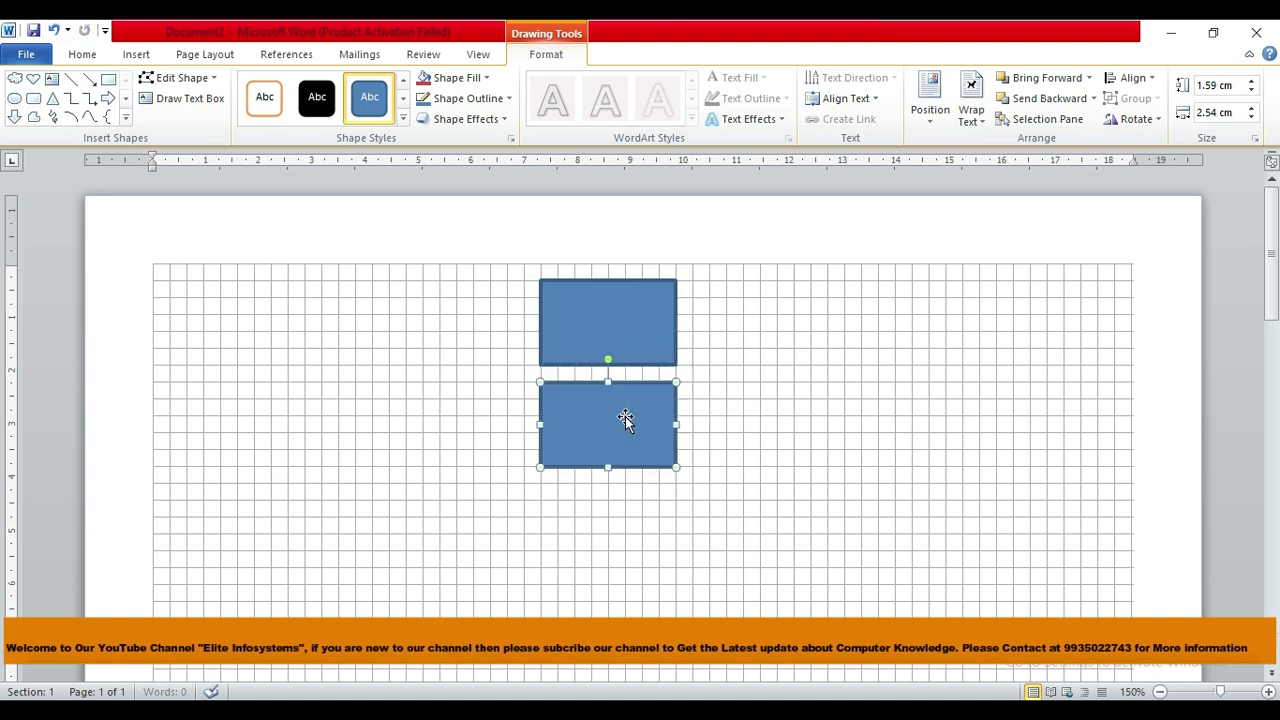
- Move the lower rectangle level with the upper one, two grid squares to its right, and hide the gridlines
{"action": "left_click", "coordinate": [766, 392]}
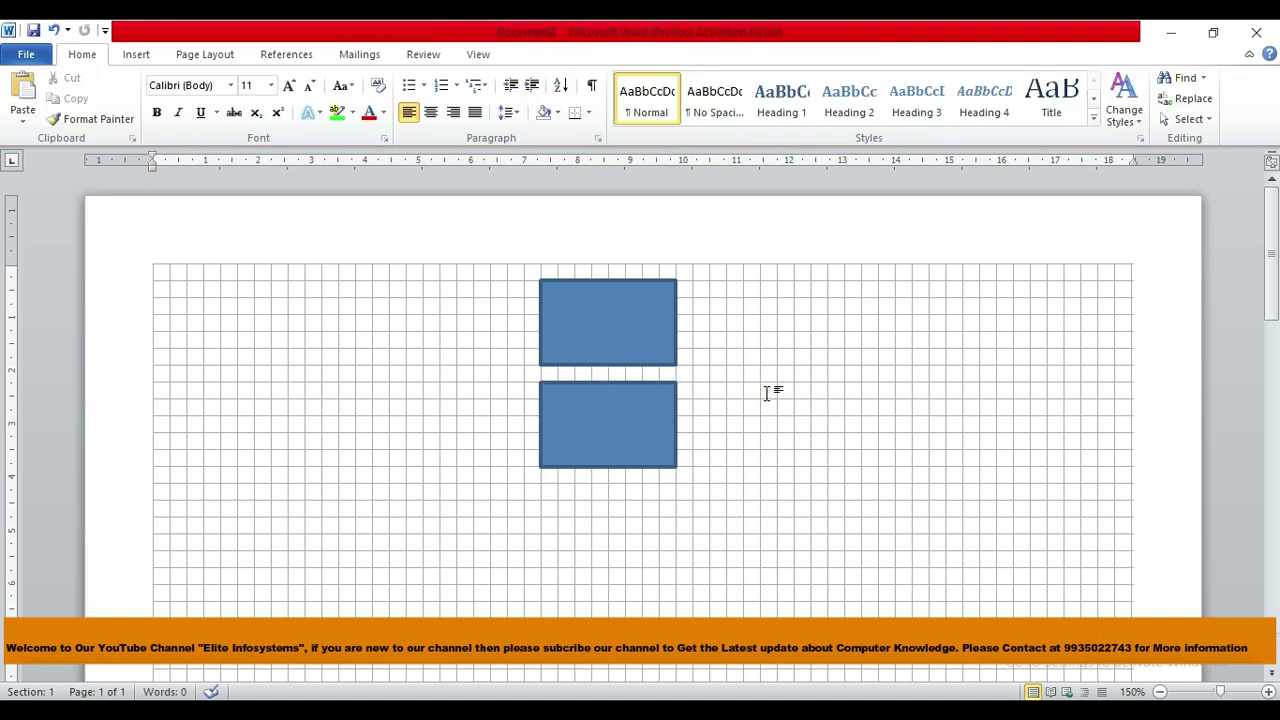
{"action": "mouse_move", "coordinate": [638, 430]}
{"action": "left_mouse_down"}
{"action": "mouse_move", "coordinate": [791, 303]}
{"action": "mouse_move", "coordinate": [803, 333]}
{"action": "left_mouse_up"}
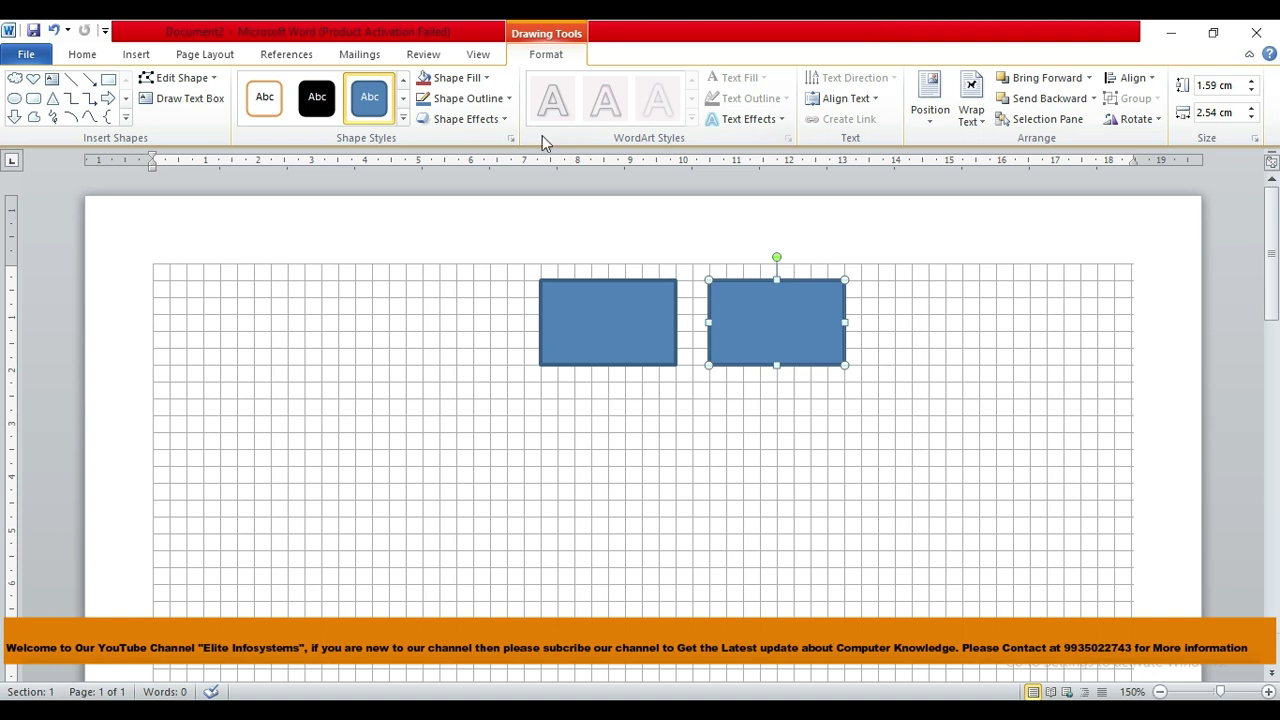
{"action": "left_click", "coordinate": [479, 56]}
{"action": "left_click", "coordinate": [253, 100]}
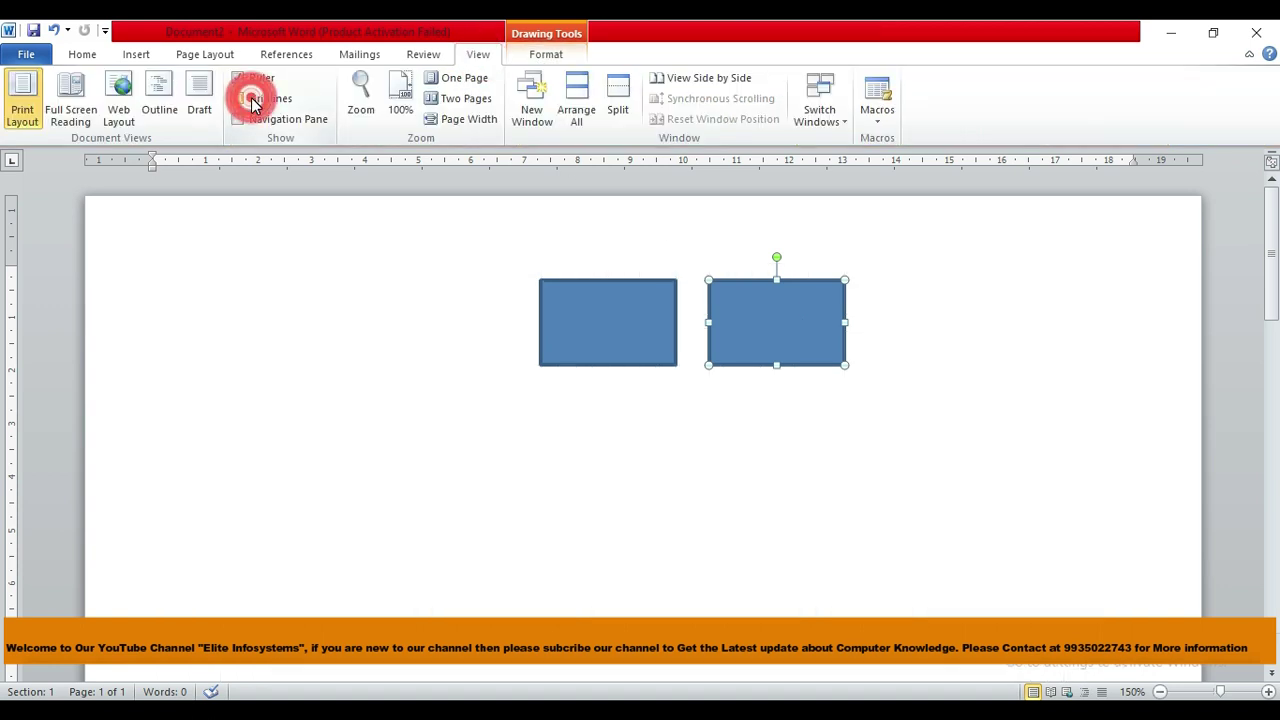
{"action": "left_click", "coordinate": [432, 283]}
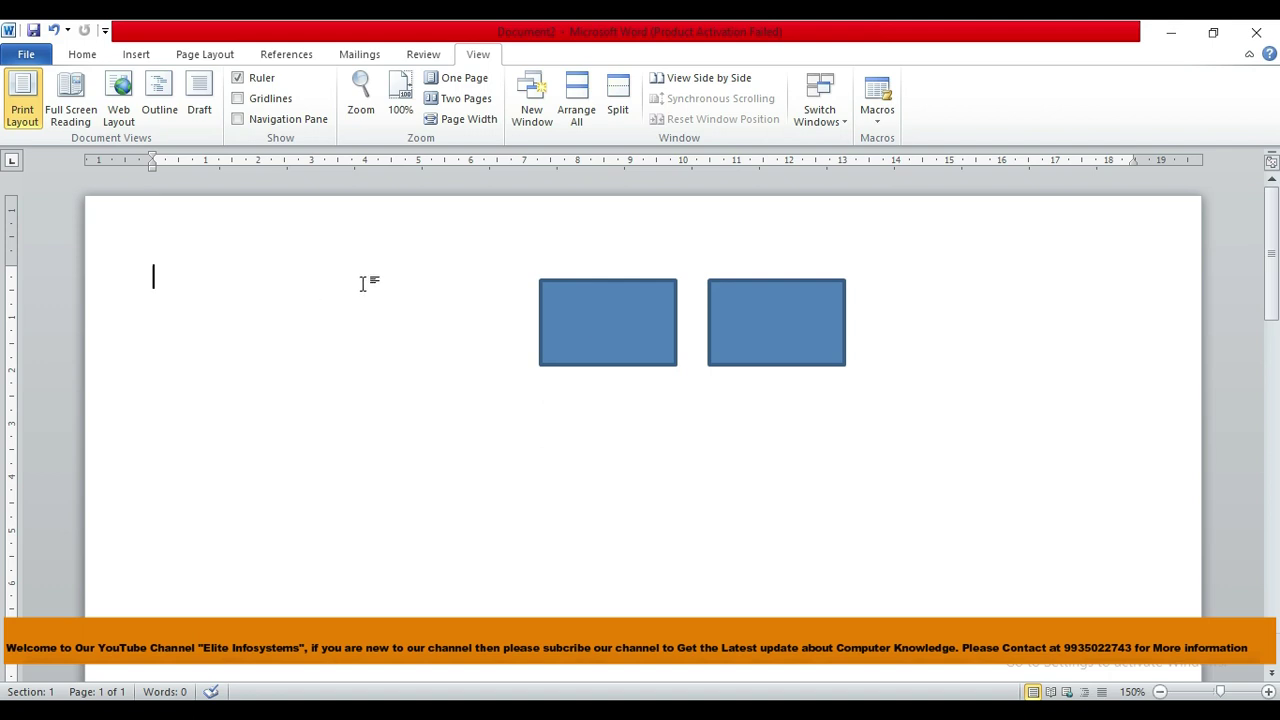
- Undo the blank-page drawing edits until the styled sample document is restored, and clear the text selection
{"action": "key", "text": "ctrl+z"}
{"action": "key", "text": "ctrl+z"}
{"action": "key", "text": "ctrl+z"}
{"action": "key", "text": "ctrl+z"}
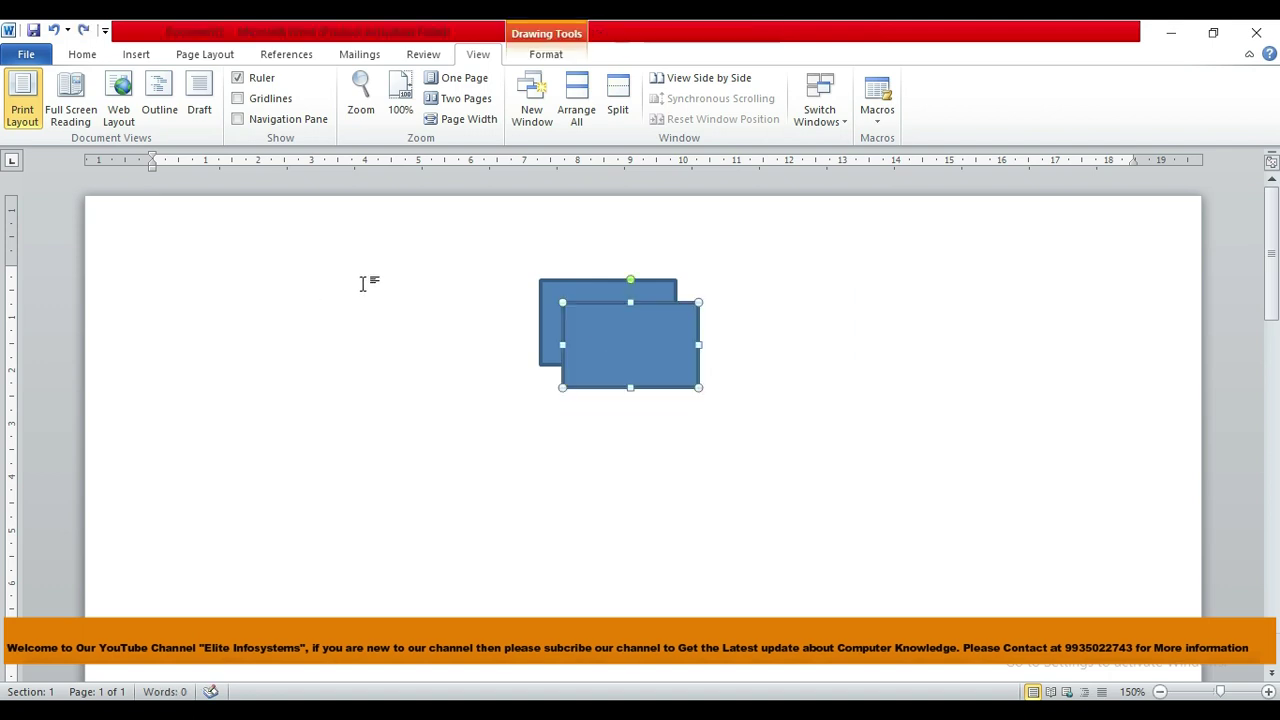
{"action": "key", "text": "ctrl+y"}
{"action": "key", "text": "ctrl+y"}
{"action": "key", "text": "ctrl+y"}
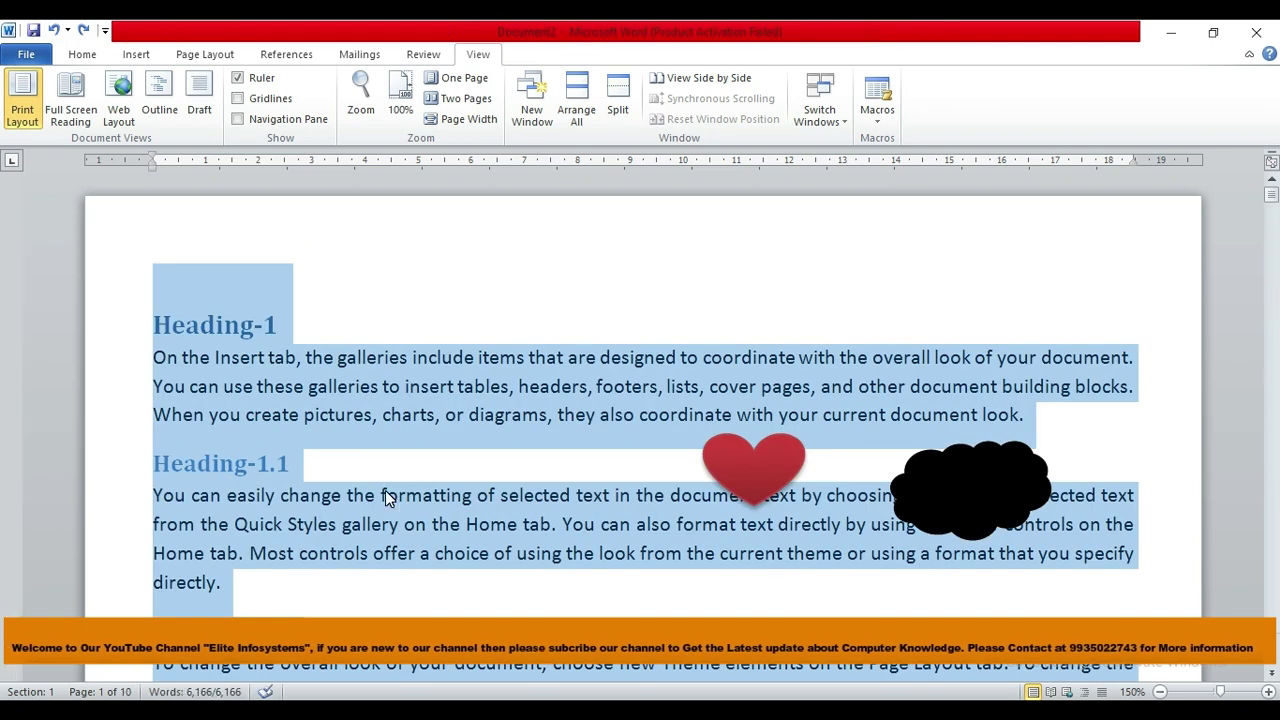
{"action": "left_click", "coordinate": [385, 492]}
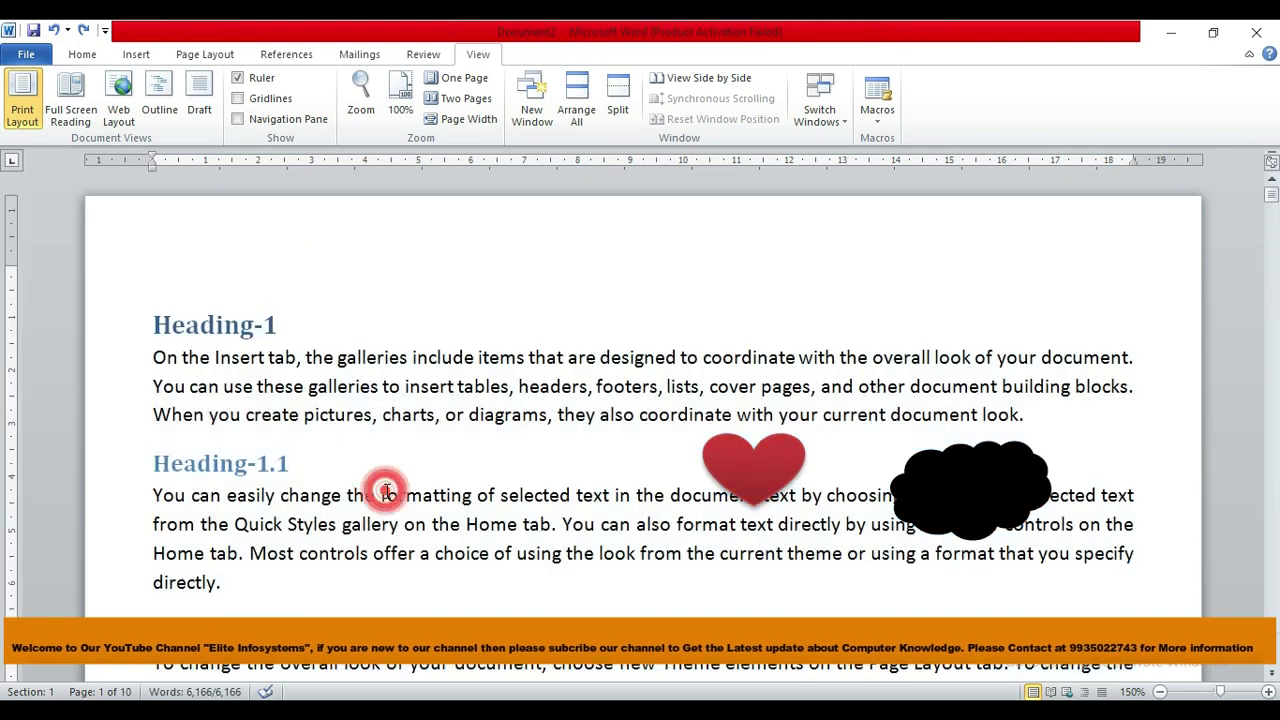
- Delete the red heart and the black cloud shape beside Heading-1.1
{"action": "left_click", "coordinate": [766, 460]}
{"action": "key", "text": "Delete"}
{"action": "left_click", "coordinate": [942, 461]}
{"action": "key", "text": "Delete"}
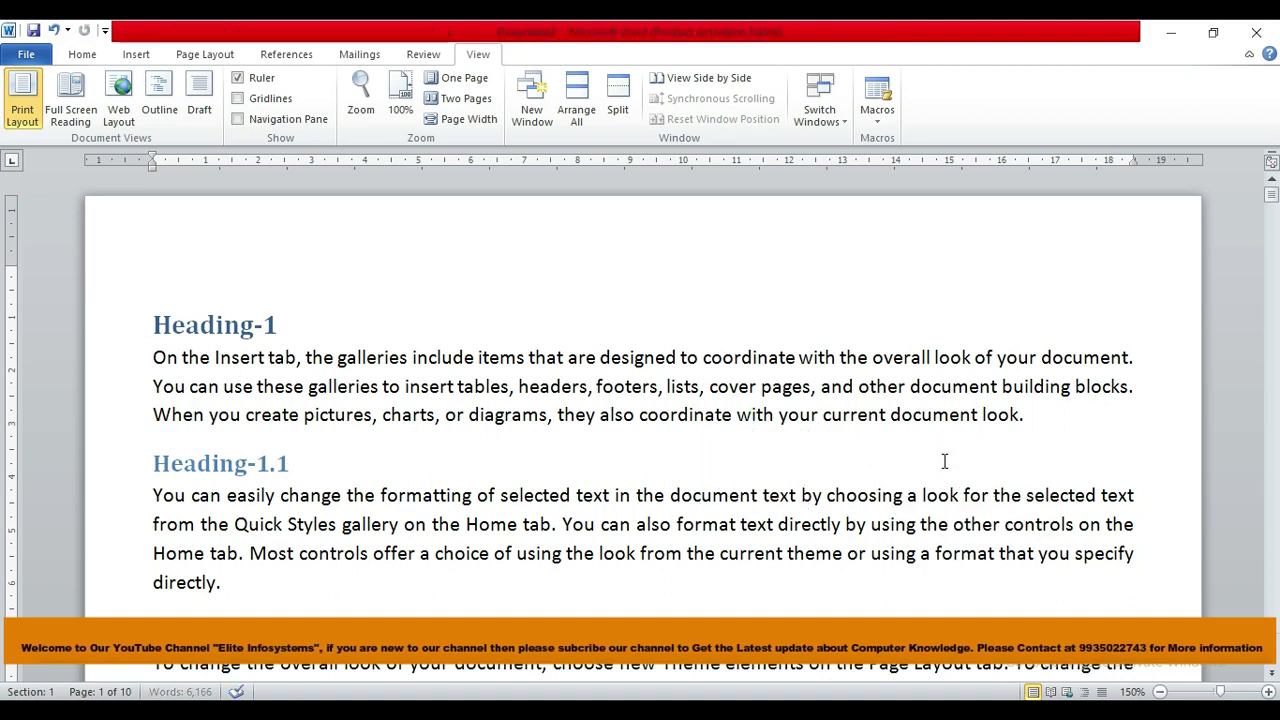
- Display the Navigation Pane and use it to go to Heading-3, Heading-1.1, Heading-2.2 and back to Heading-1.1
{"action": "left_click", "coordinate": [287, 121]}
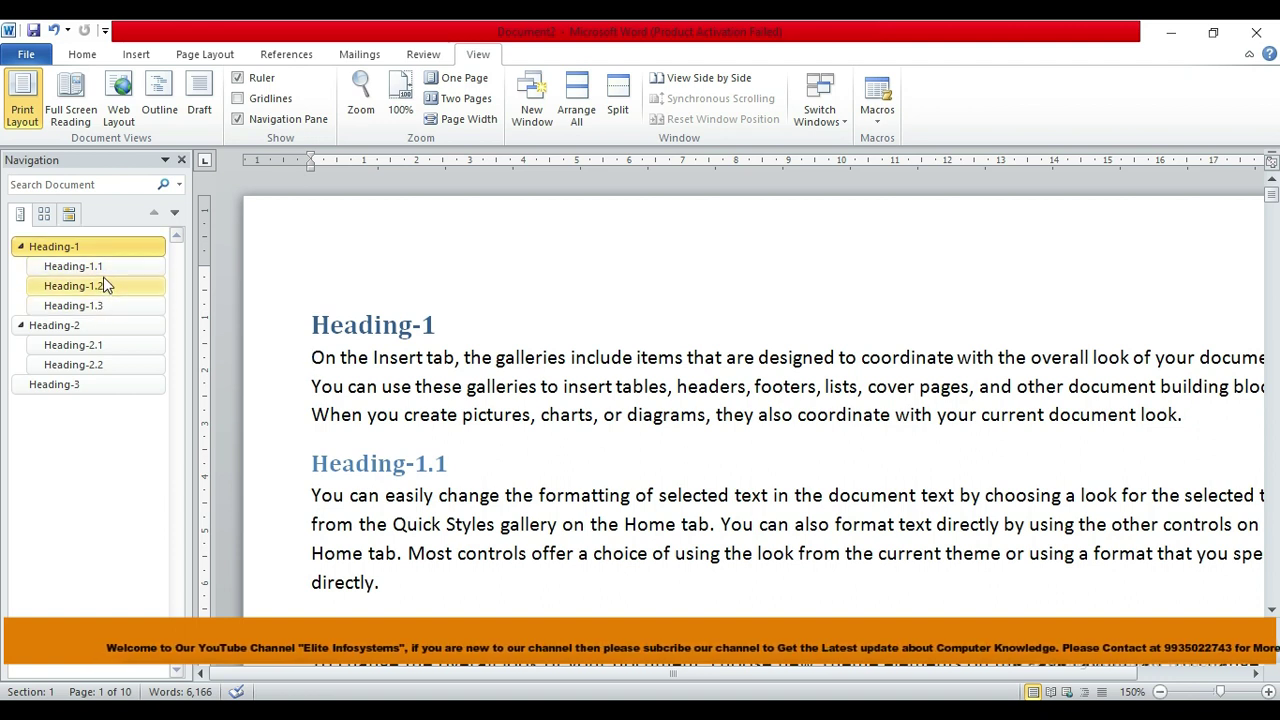
{"action": "left_click", "coordinate": [268, 124]}
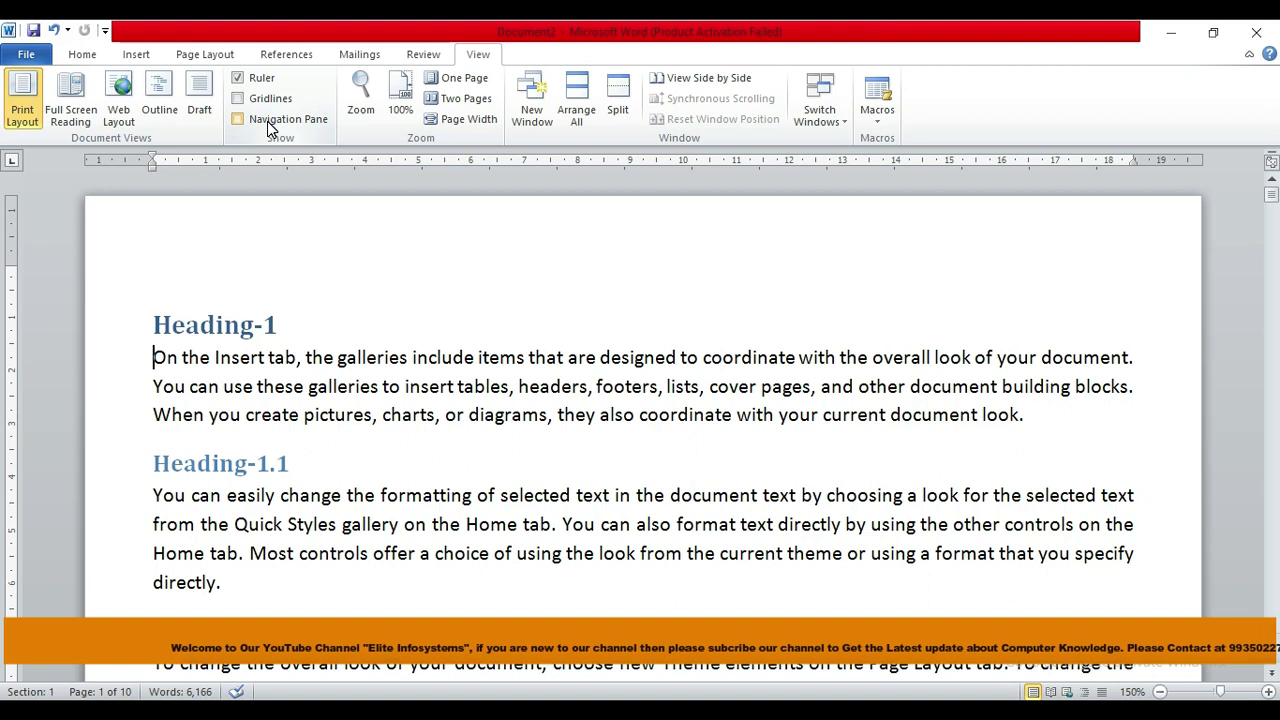
{"action": "left_click", "coordinate": [268, 124]}
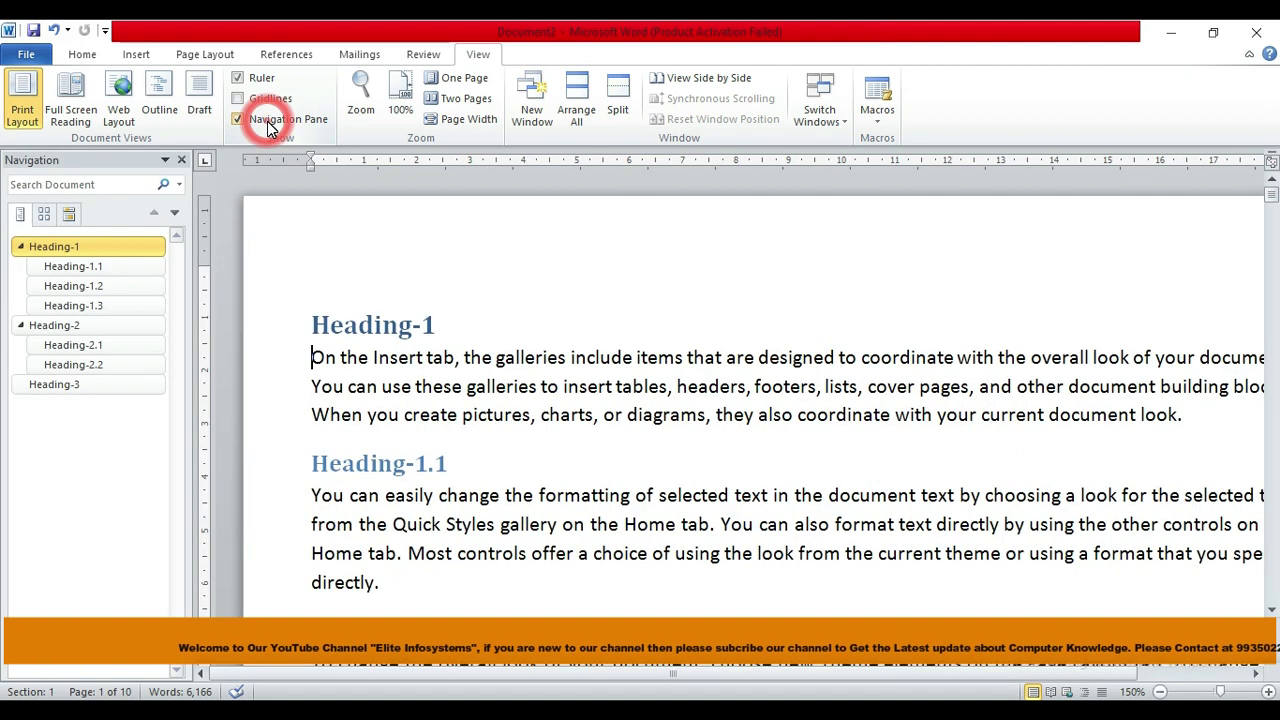
{"action": "left_click", "coordinate": [55, 383]}
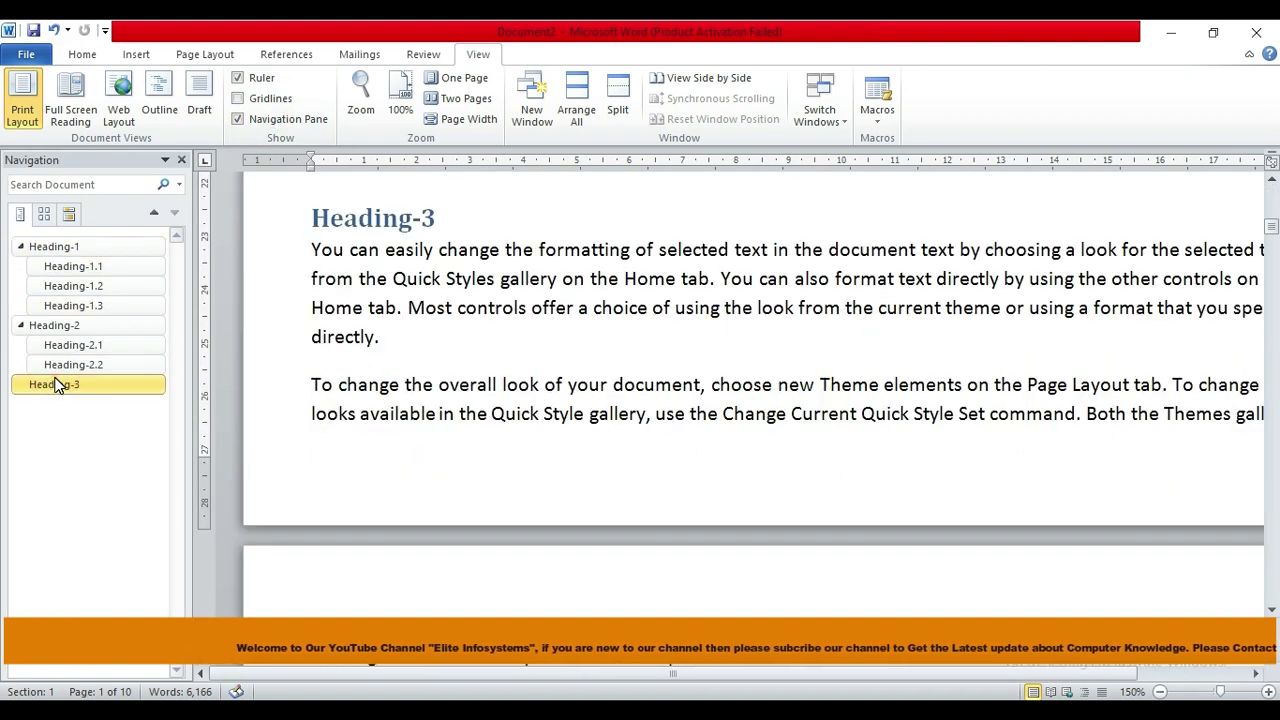
{"action": "left_click", "coordinate": [60, 270]}
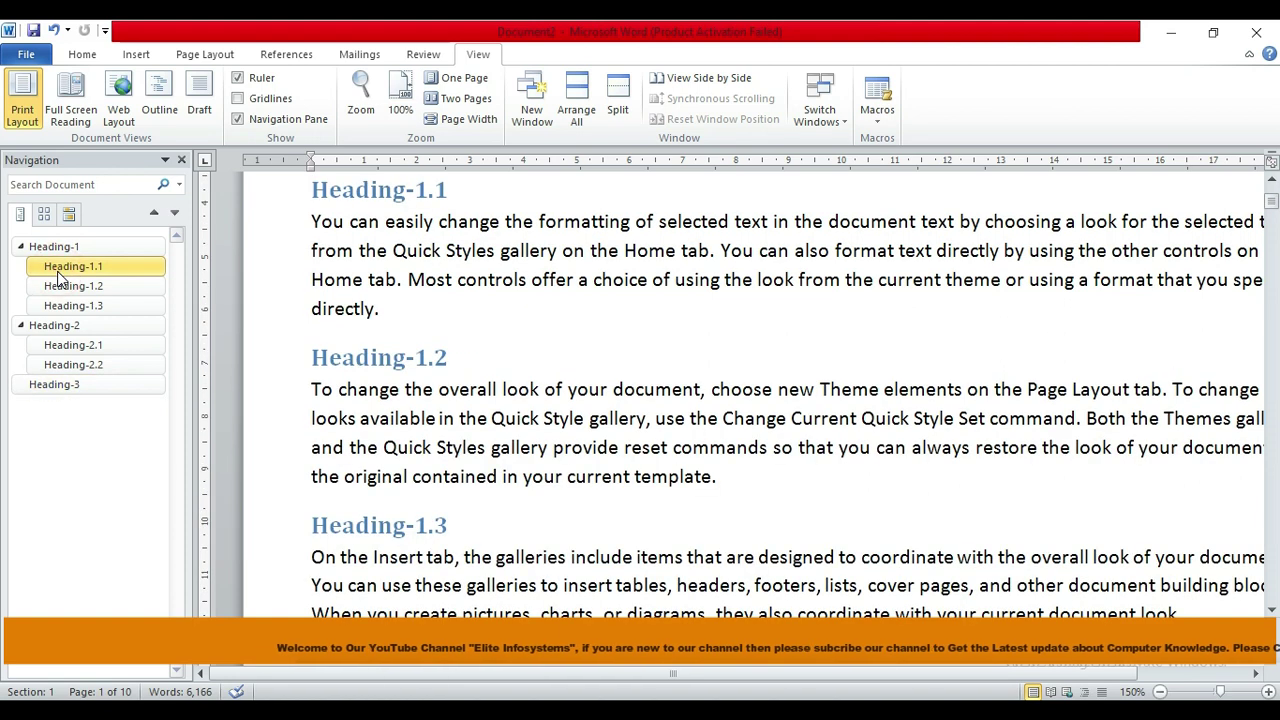
{"action": "left_click", "coordinate": [60, 364]}
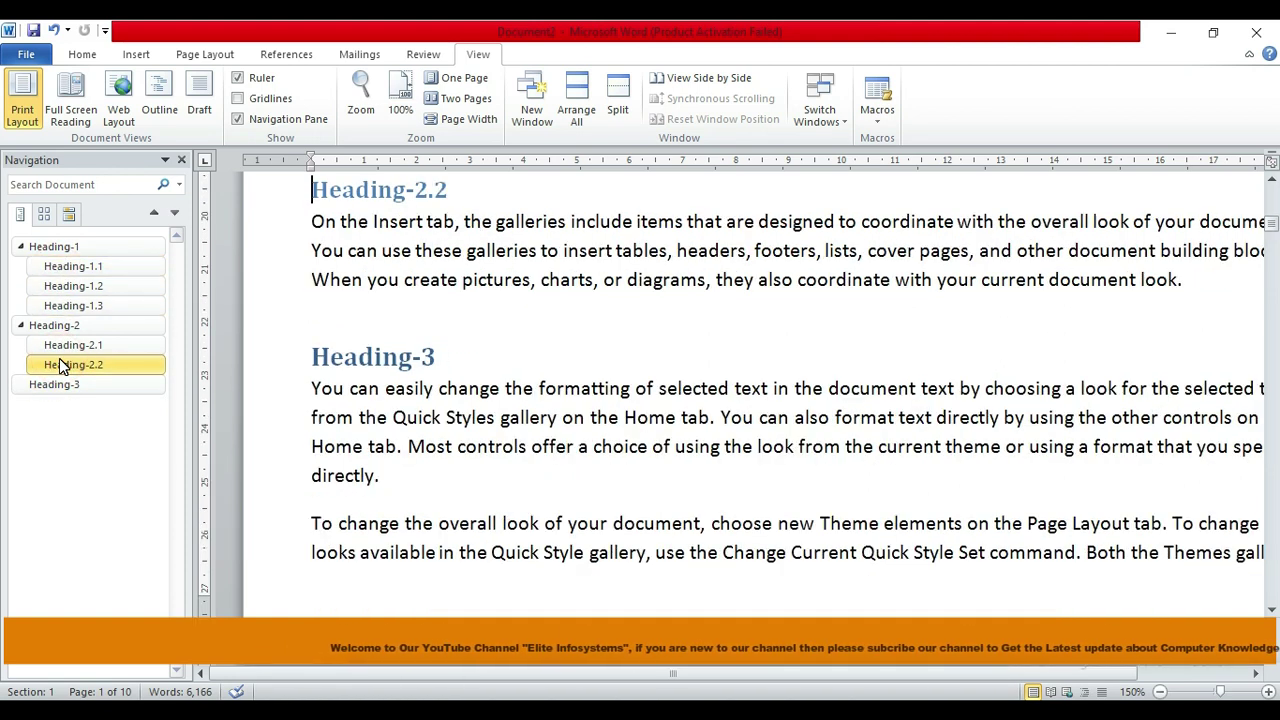
{"action": "left_click", "coordinate": [88, 258]}
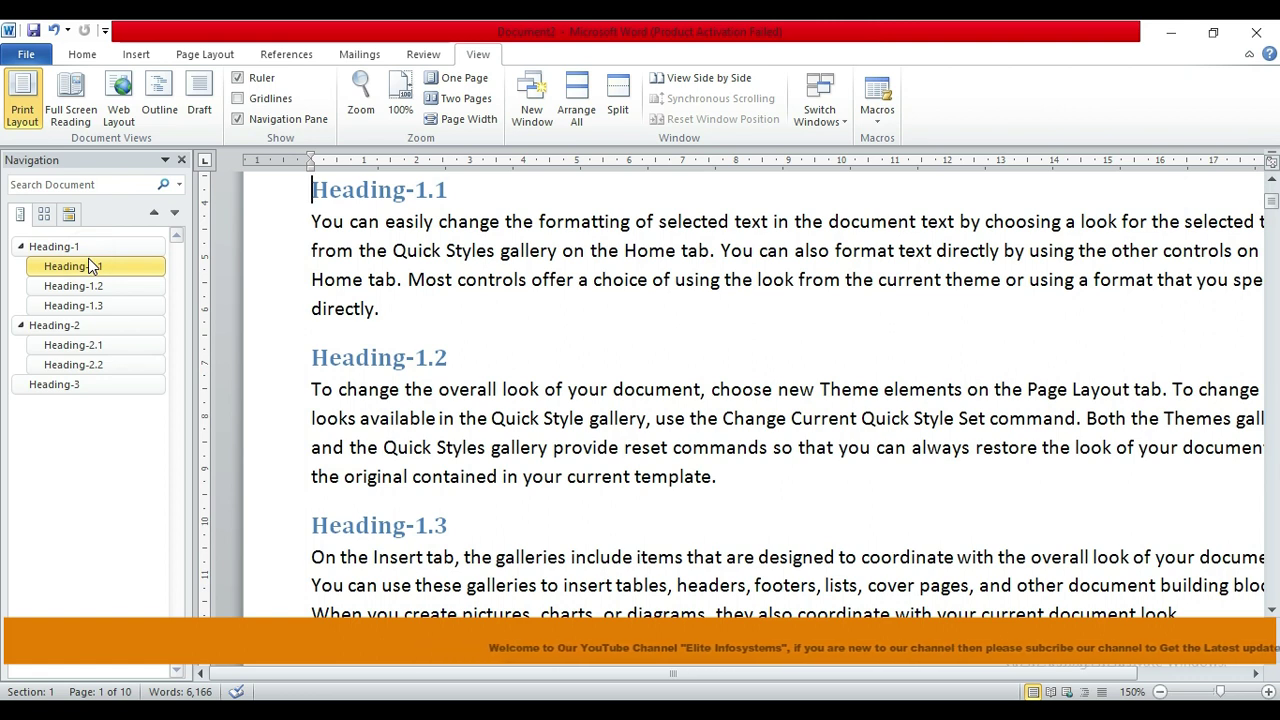
- Search the document for "controls" from the Navigation Pane
{"action": "left_click", "coordinate": [90, 186]}
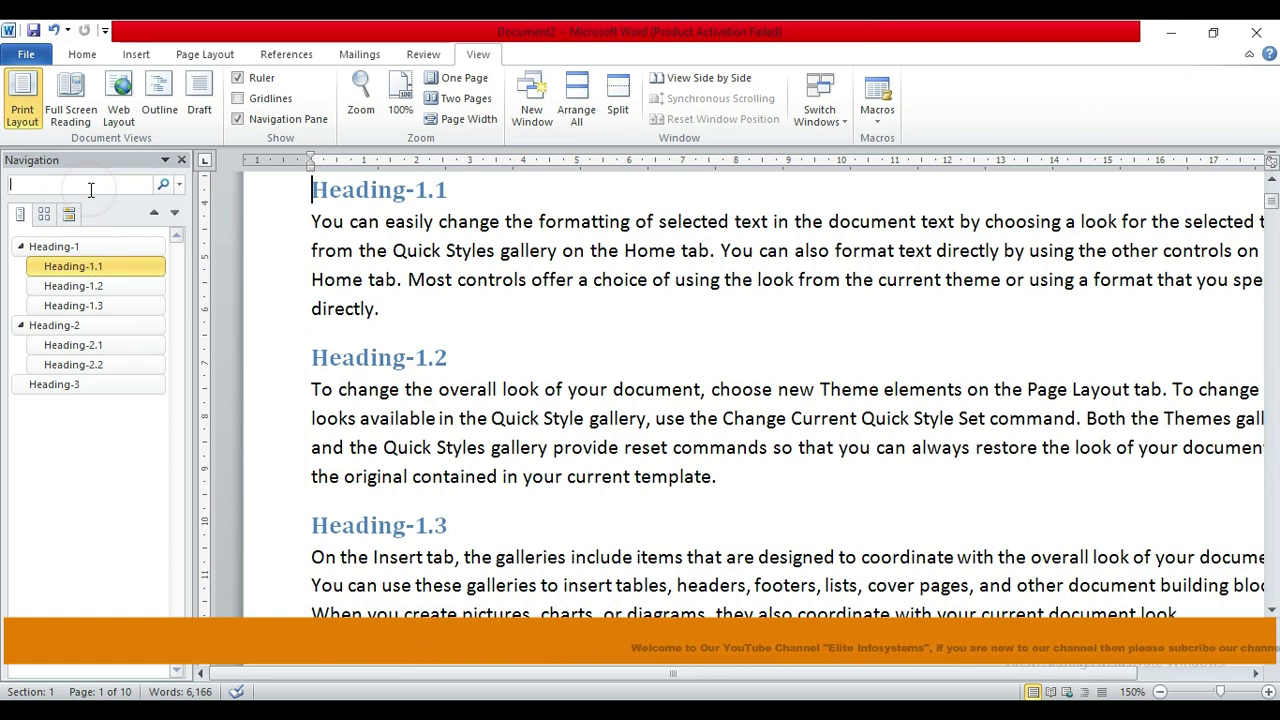
{"action": "type", "text": "con"}
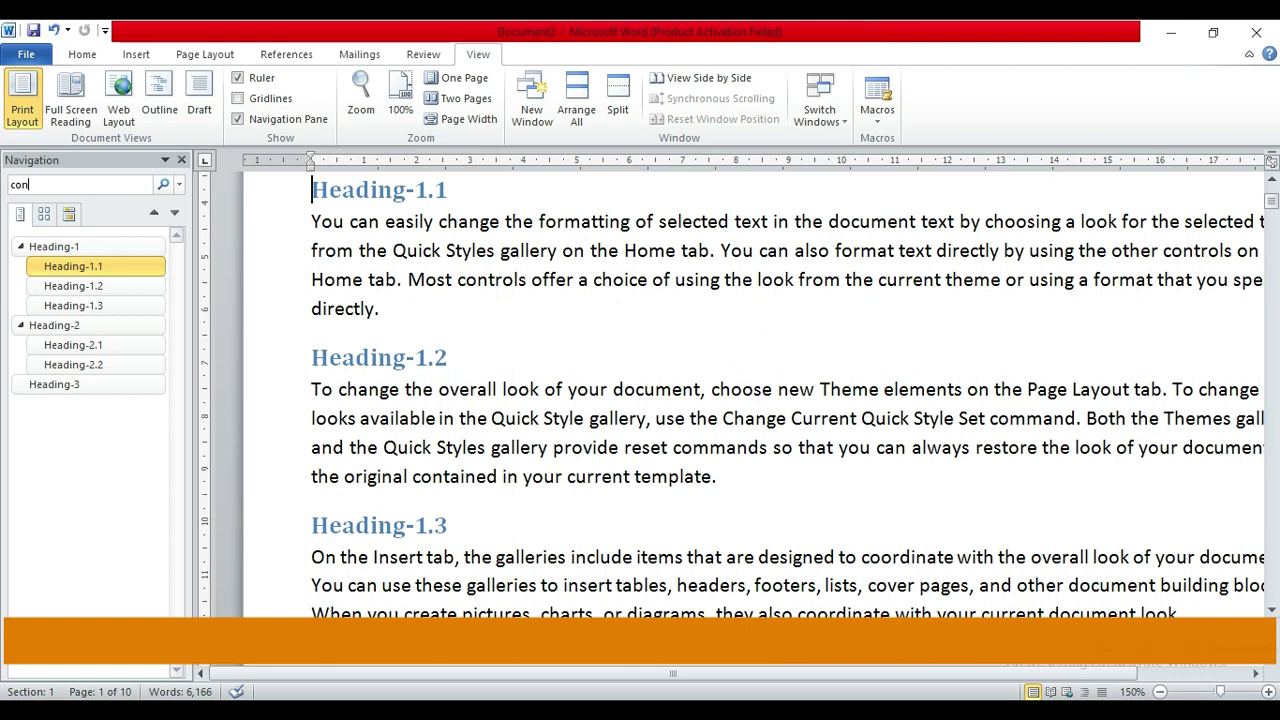
{"action": "type", "text": "trols"}
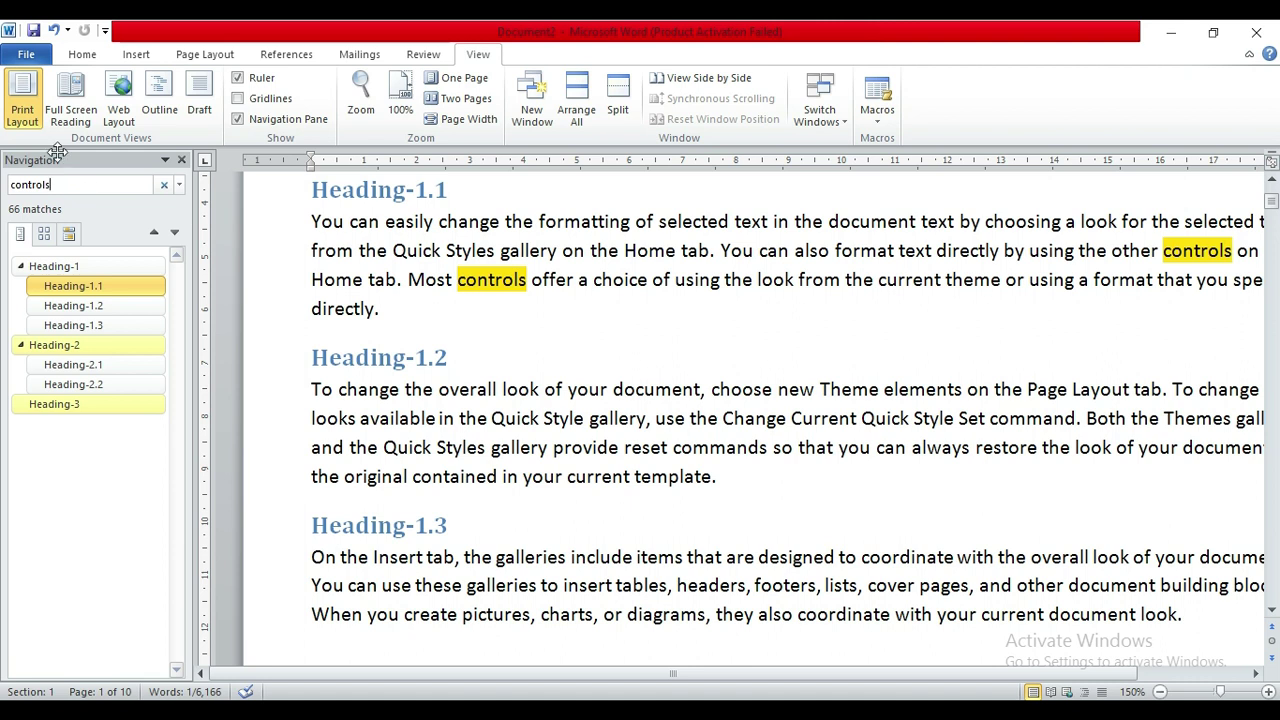
- Toggle the Navigation Pane off and on several times, ending with it hidden and the cursor in the Heading-1.1 paragraph
{"action": "left_click", "coordinate": [249, 120]}
{"action": "left_click", "coordinate": [249, 120]}
{"action": "left_click", "coordinate": [249, 120]}
{"action": "left_click", "coordinate": [249, 120]}
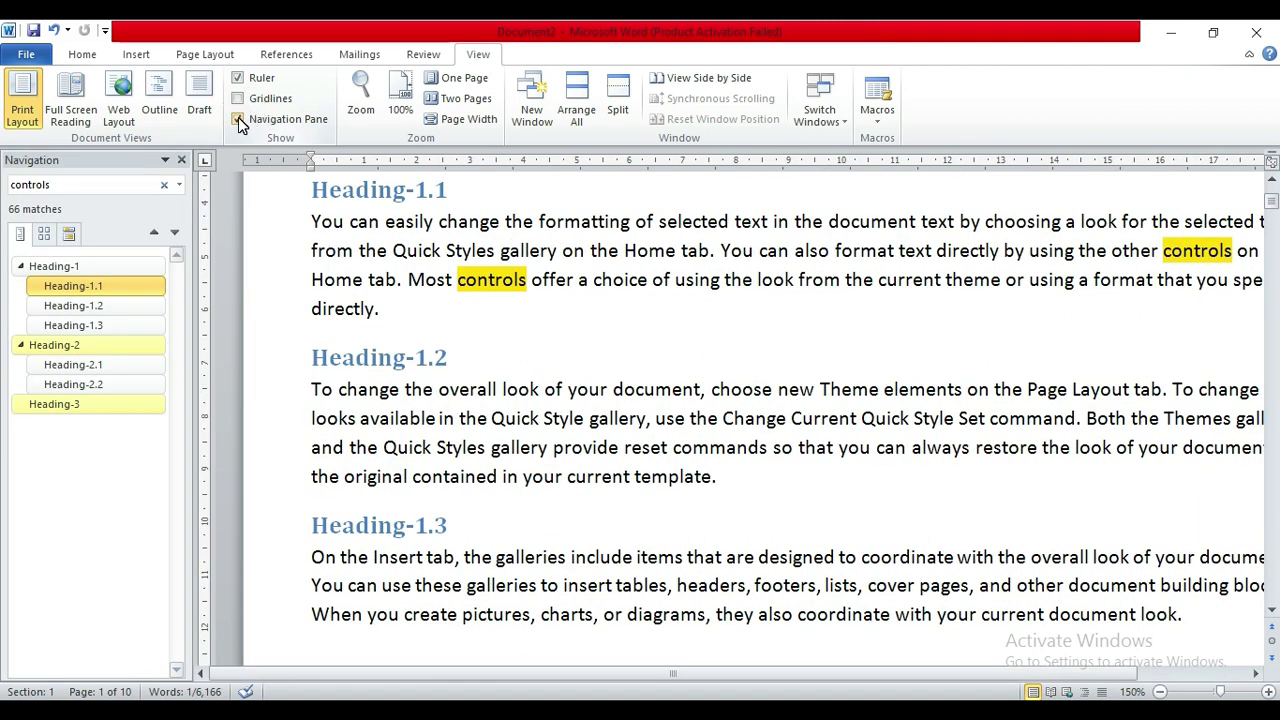
{"action": "left_click", "coordinate": [238, 119]}
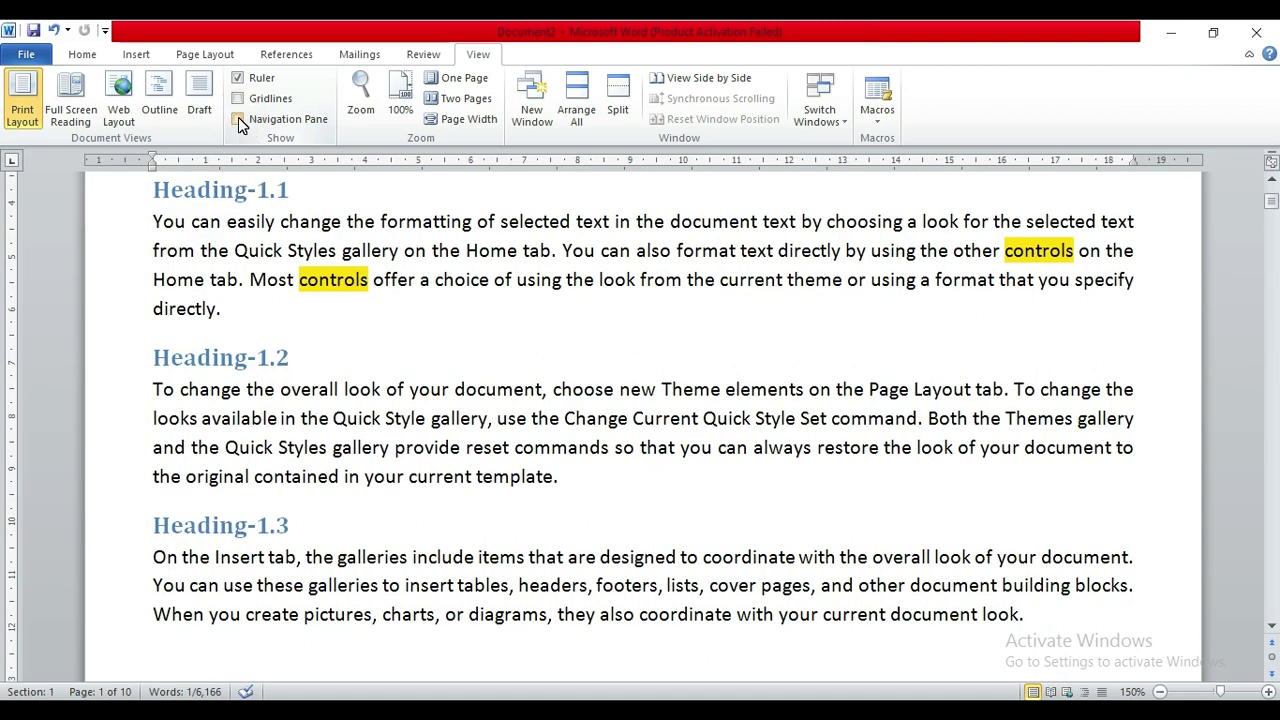
{"action": "left_click", "coordinate": [238, 119]}
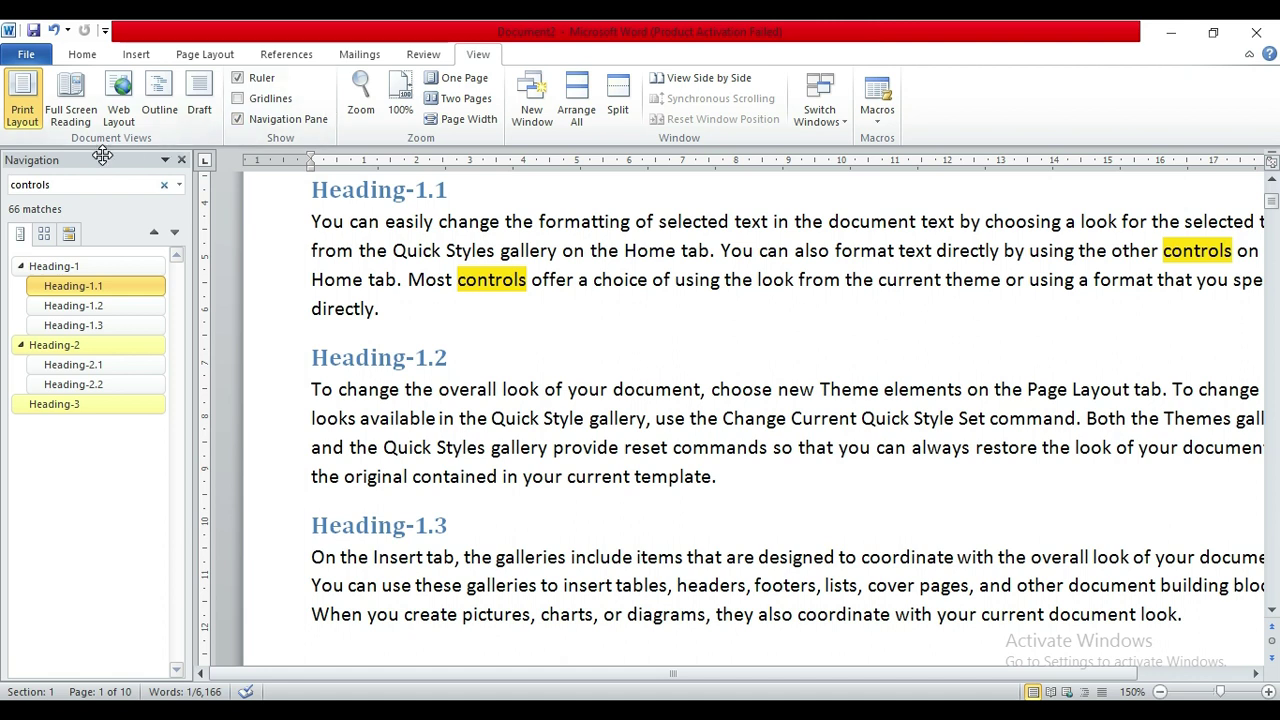
{"action": "left_click", "coordinate": [238, 119]}
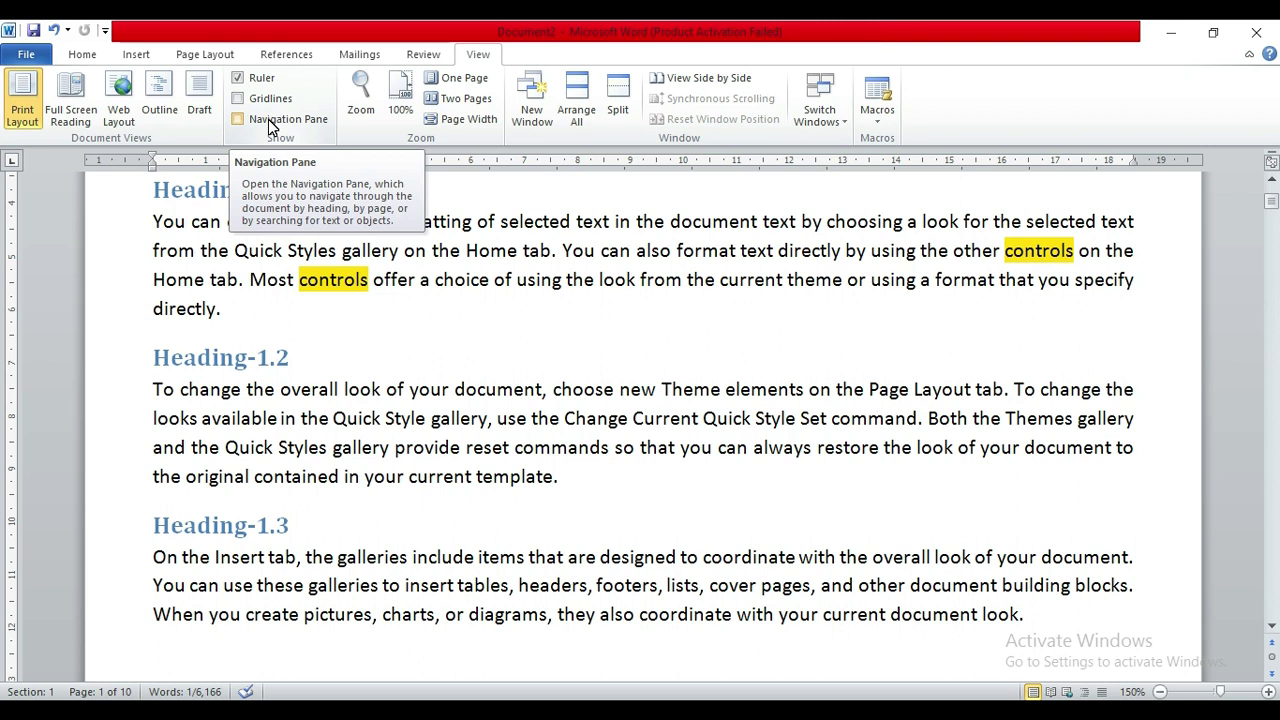
{"action": "left_click", "coordinate": [417, 250]}
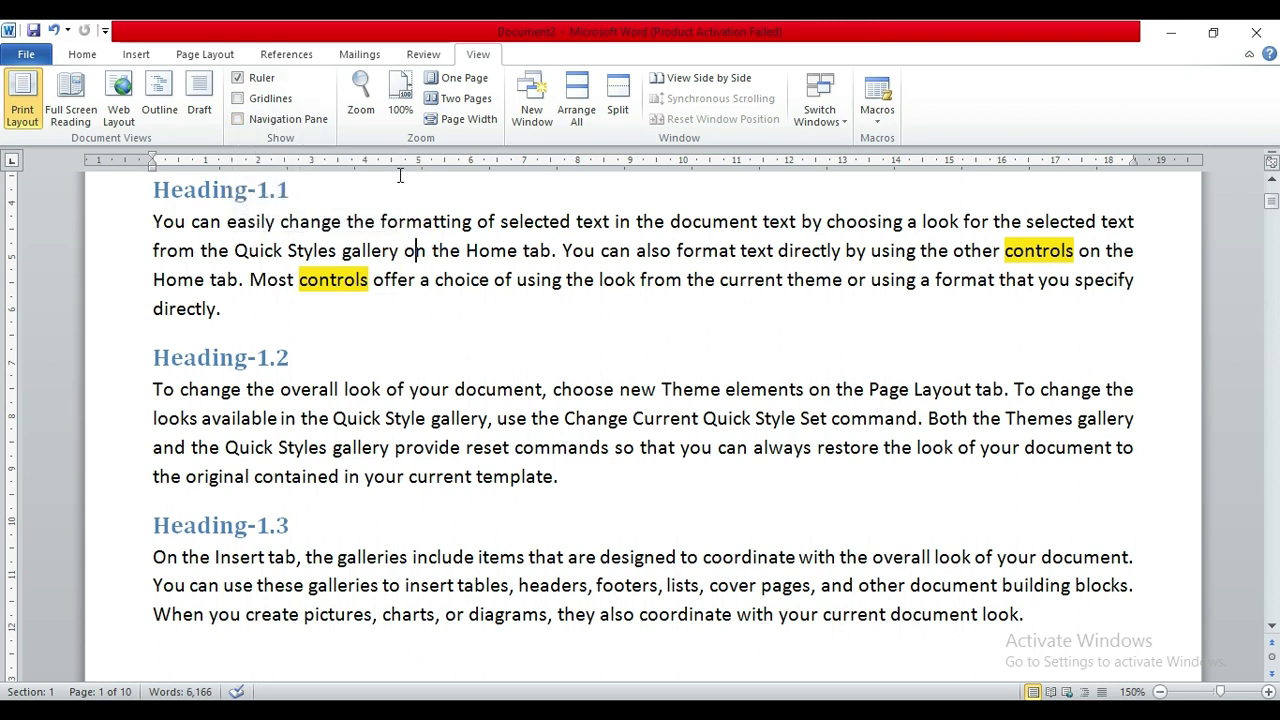
- Open the zoom settings and preview the 200%, 100% and 75% presets
{"action": "left_click", "coordinate": [373, 104]}
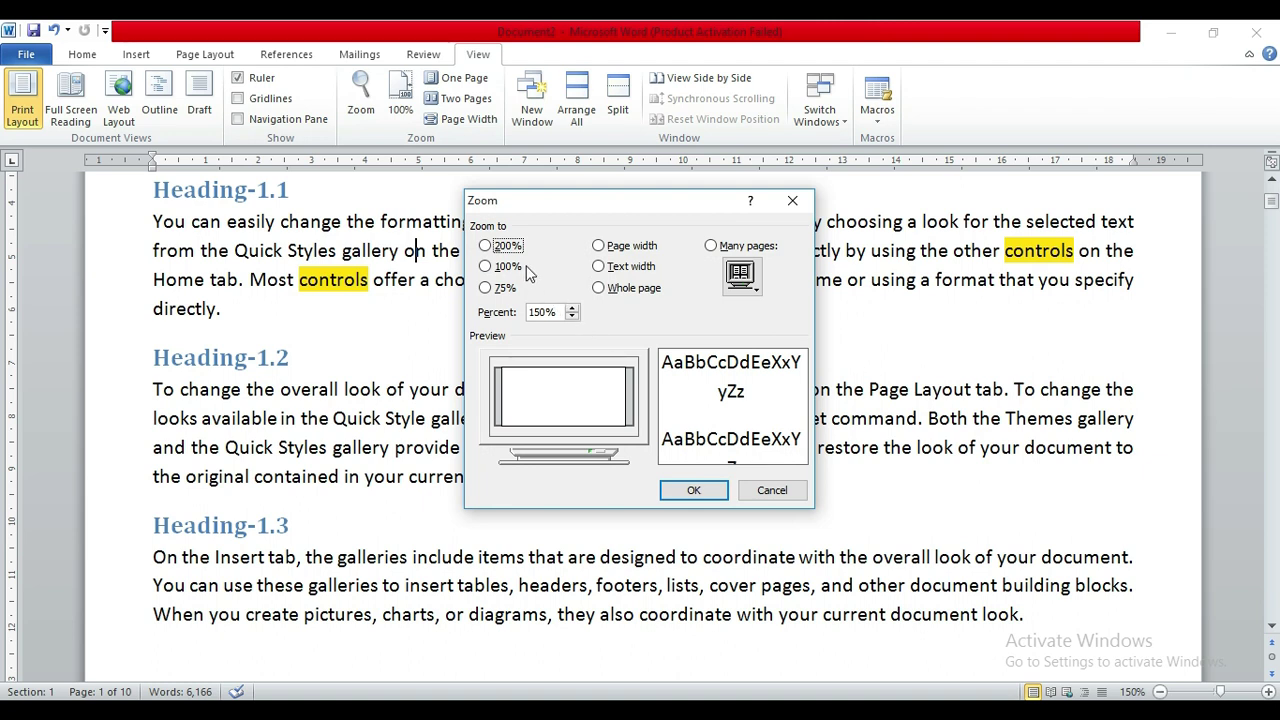
{"action": "left_click", "coordinate": [486, 246]}
{"action": "left_click", "coordinate": [502, 268]}
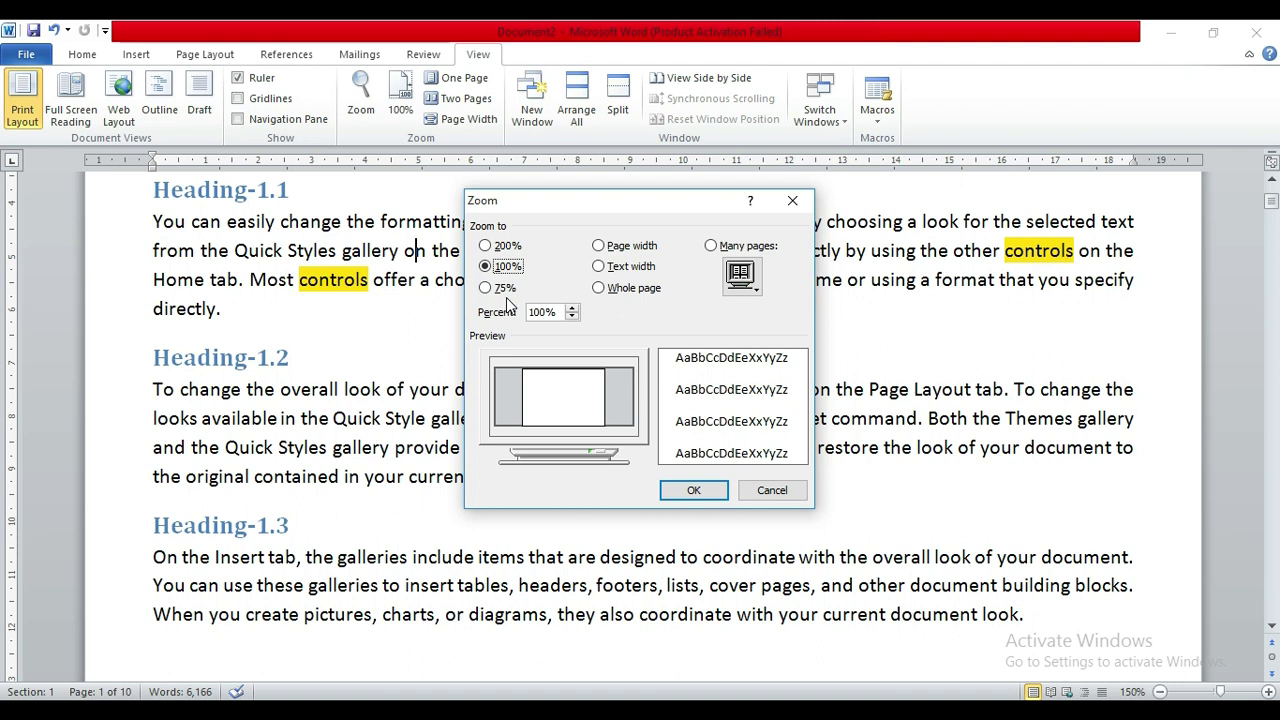
{"action": "left_click", "coordinate": [499, 289]}
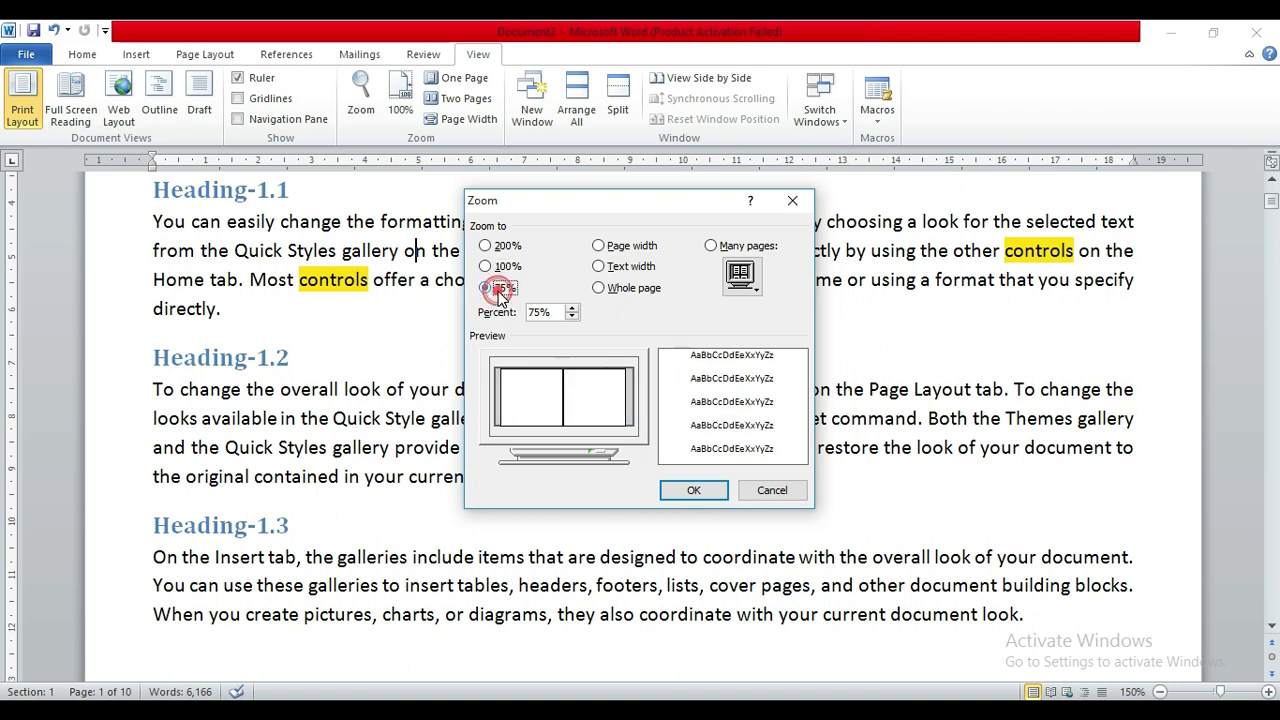
- Raise the zoom percentage to 500%, apply it, and reduce the document zoom slightly to 444%
{"action": "left_click", "coordinate": [573, 310]}
{"action": "left_click", "coordinate": [572, 309]}
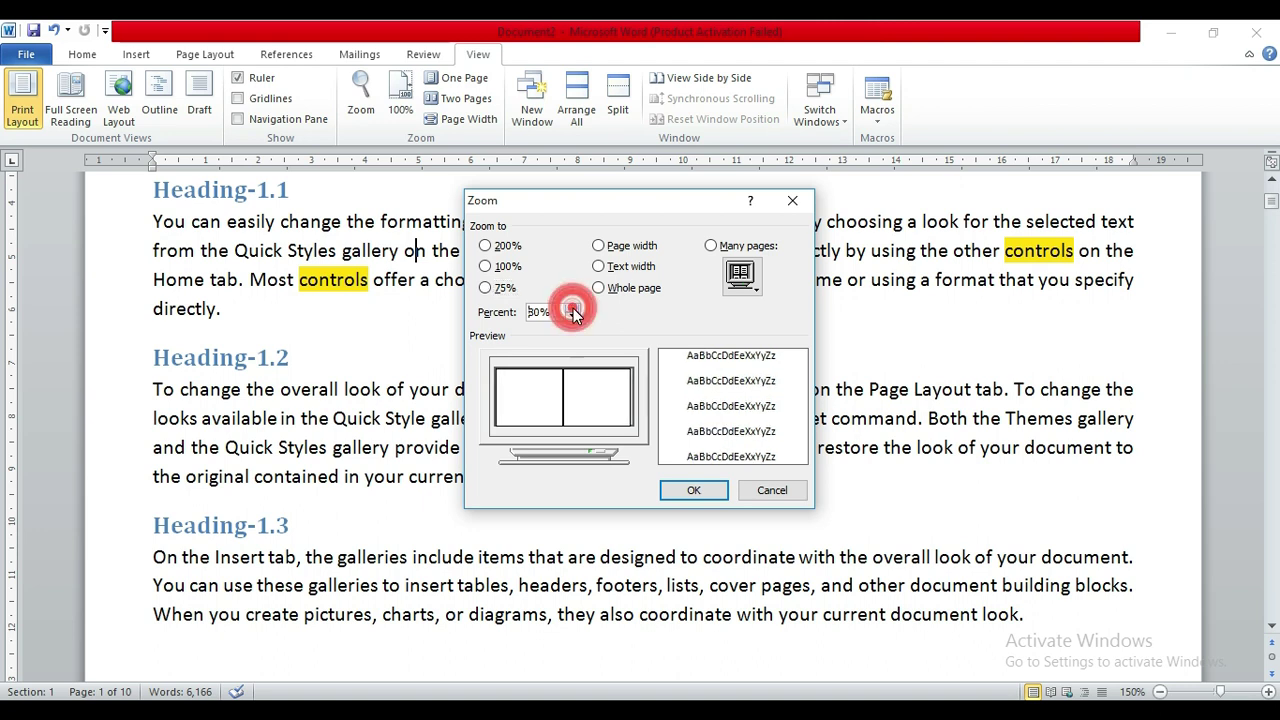
{"action": "left_click", "coordinate": [572, 309]}
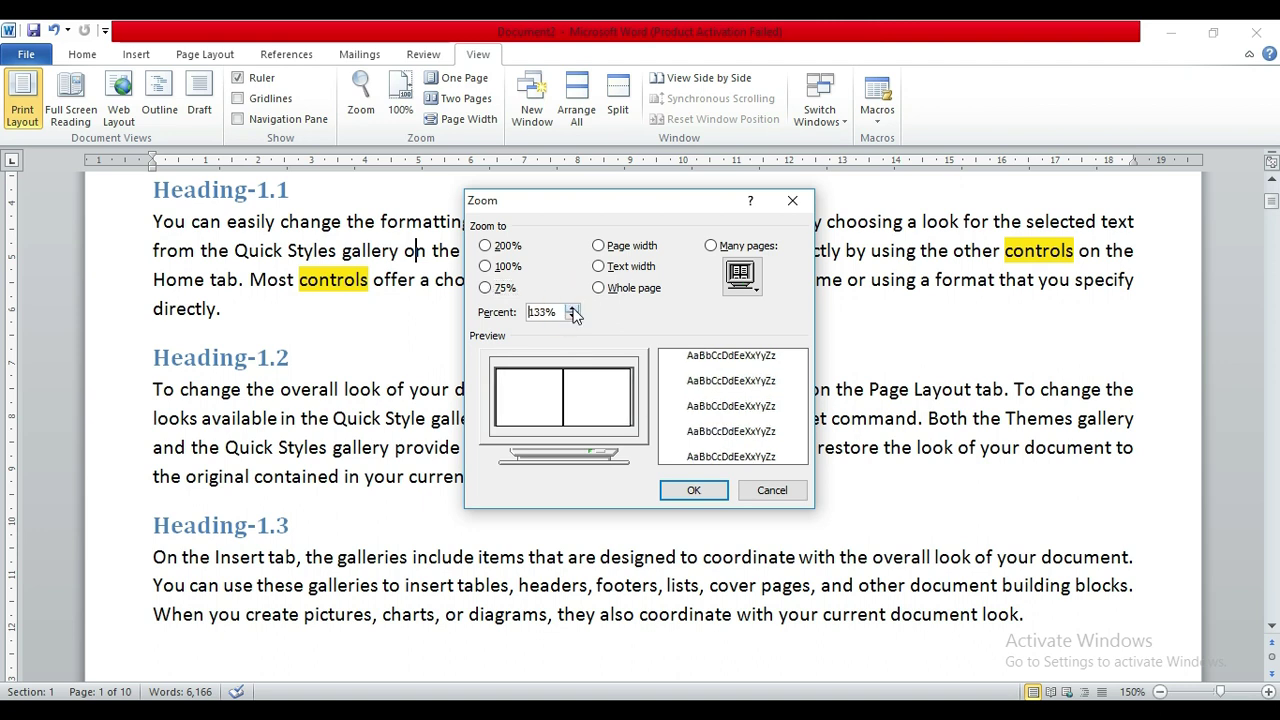
{"action": "left_click", "coordinate": [572, 310]}
{"action": "left_click", "coordinate": [572, 310]}
{"action": "left_click", "coordinate": [572, 310]}
{"action": "left_click", "coordinate": [572, 310]}
{"action": "left_click", "coordinate": [572, 310]}
{"action": "left_click", "coordinate": [572, 310]}
{"action": "left_click", "coordinate": [572, 310]}
{"action": "left_click", "coordinate": [572, 310]}
{"action": "left_click", "coordinate": [572, 310]}
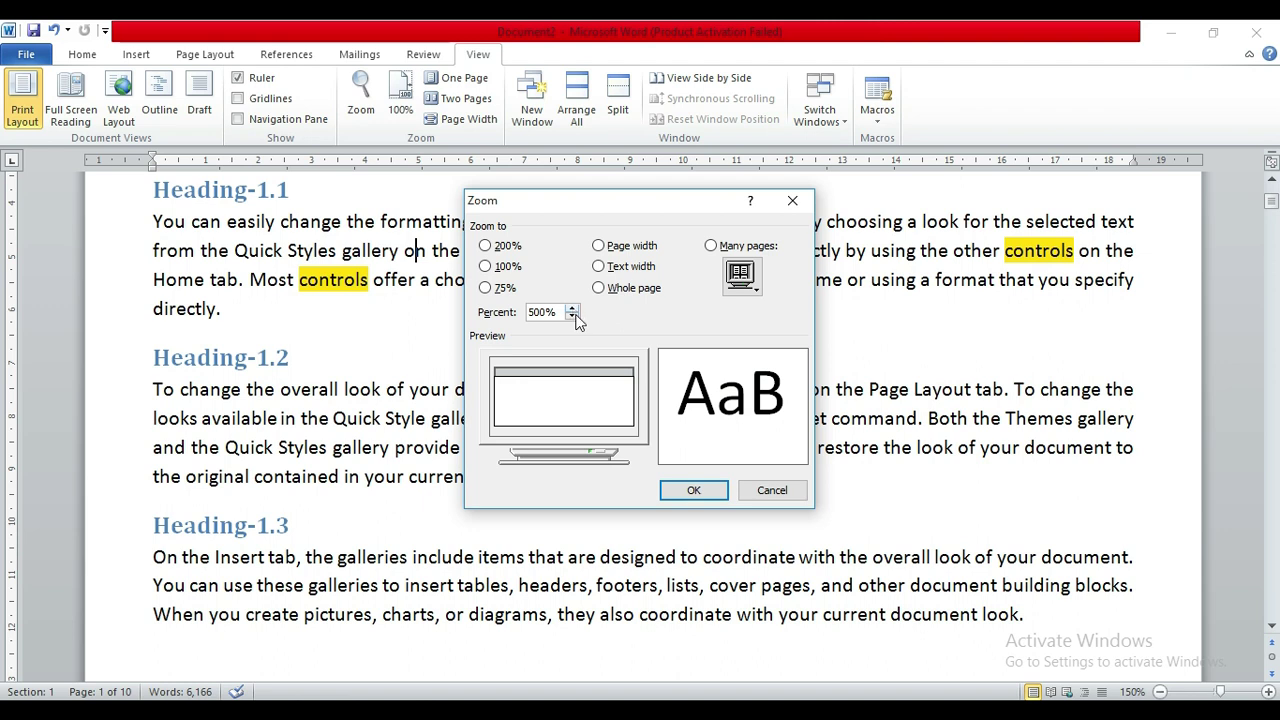
{"action": "left_click", "coordinate": [702, 489]}
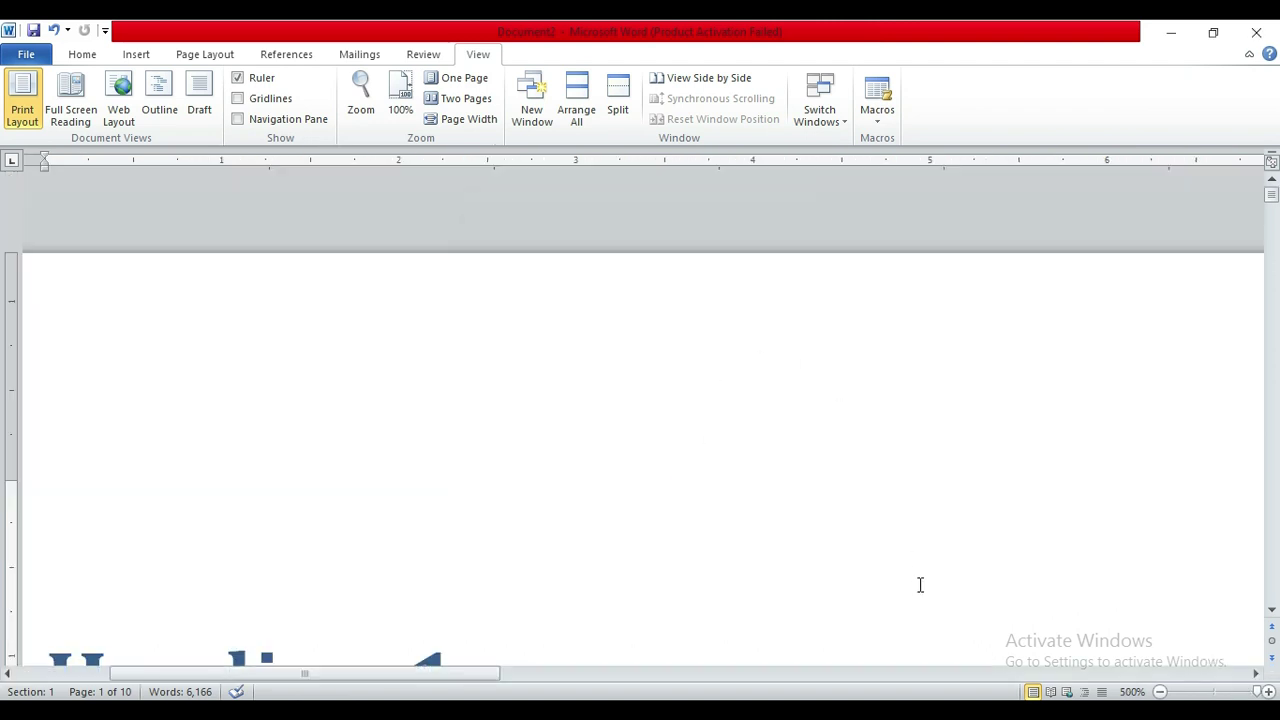
{"action": "mouse_move", "coordinate": [1258, 693]}
{"action": "left_mouse_down"}
{"action": "mouse_move", "coordinate": [1136, 690]}
{"action": "mouse_move", "coordinate": [1250, 692]}
{"action": "left_mouse_up"}
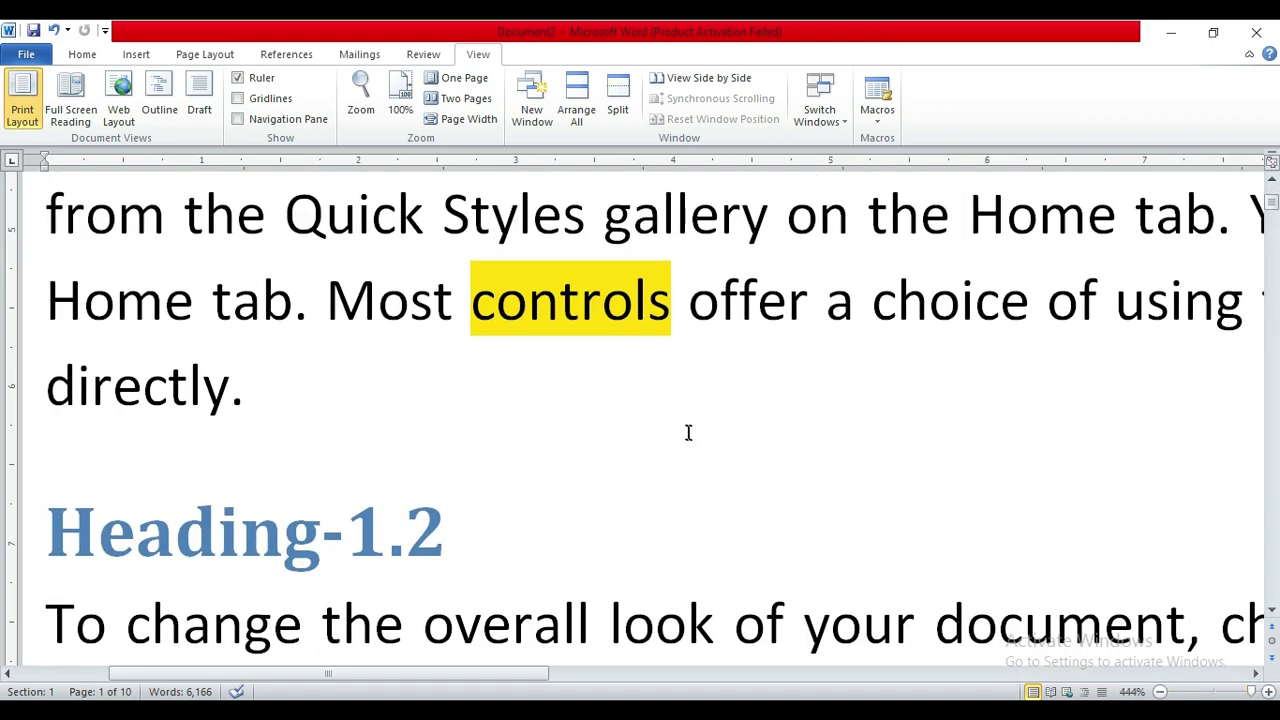
- Set the document zoom to the 100% preset and apply it
{"action": "left_click", "coordinate": [366, 95]}
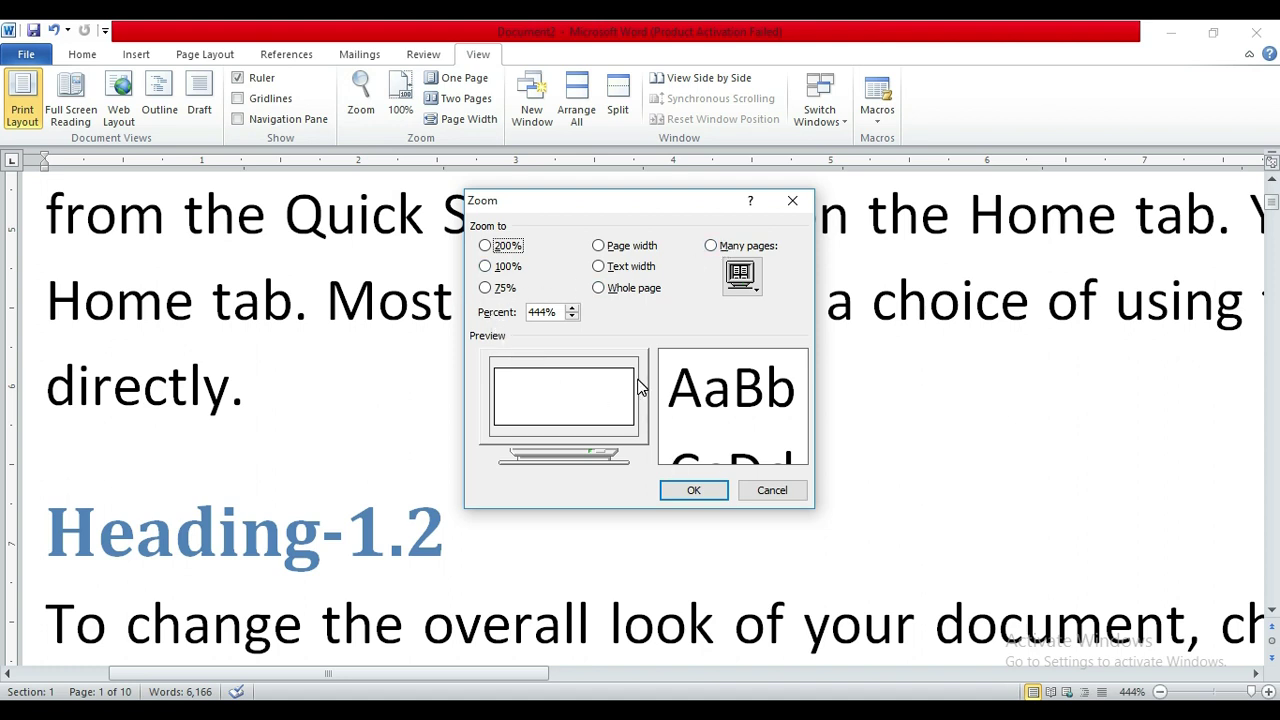
{"action": "left_click", "coordinate": [547, 314]}
{"action": "left_click", "coordinate": [487, 266]}
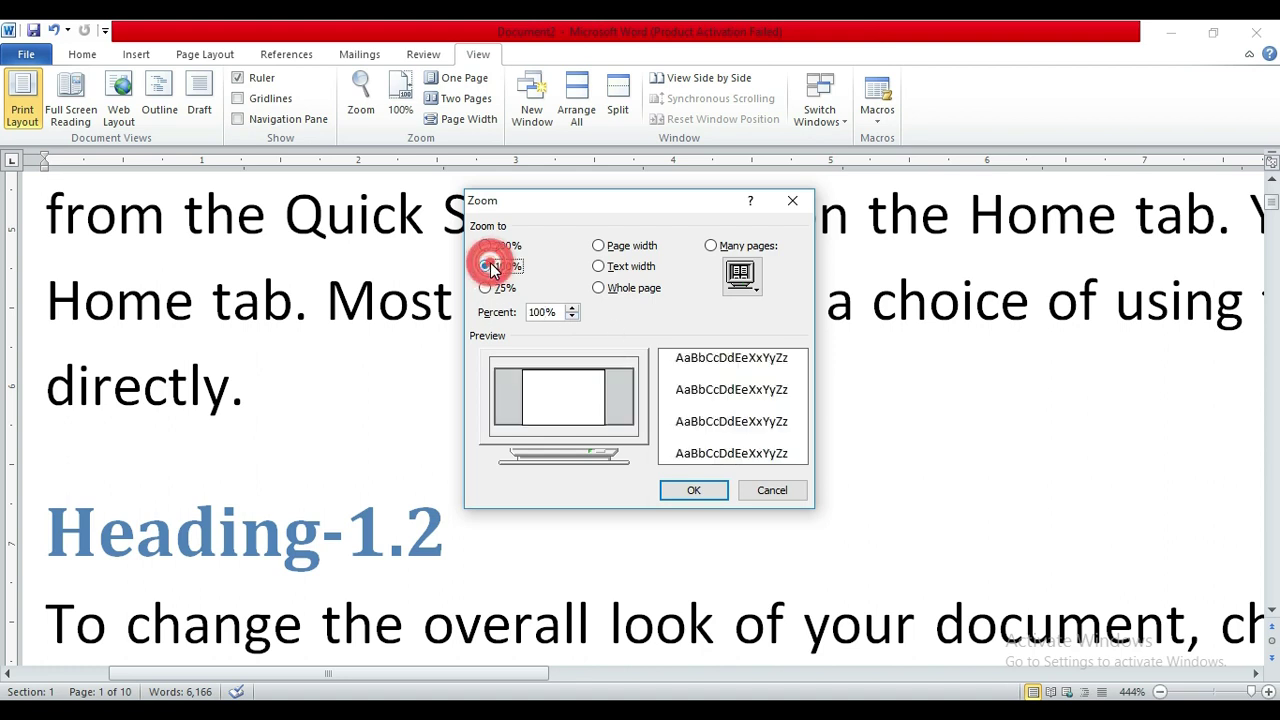
{"action": "left_click", "coordinate": [692, 489]}
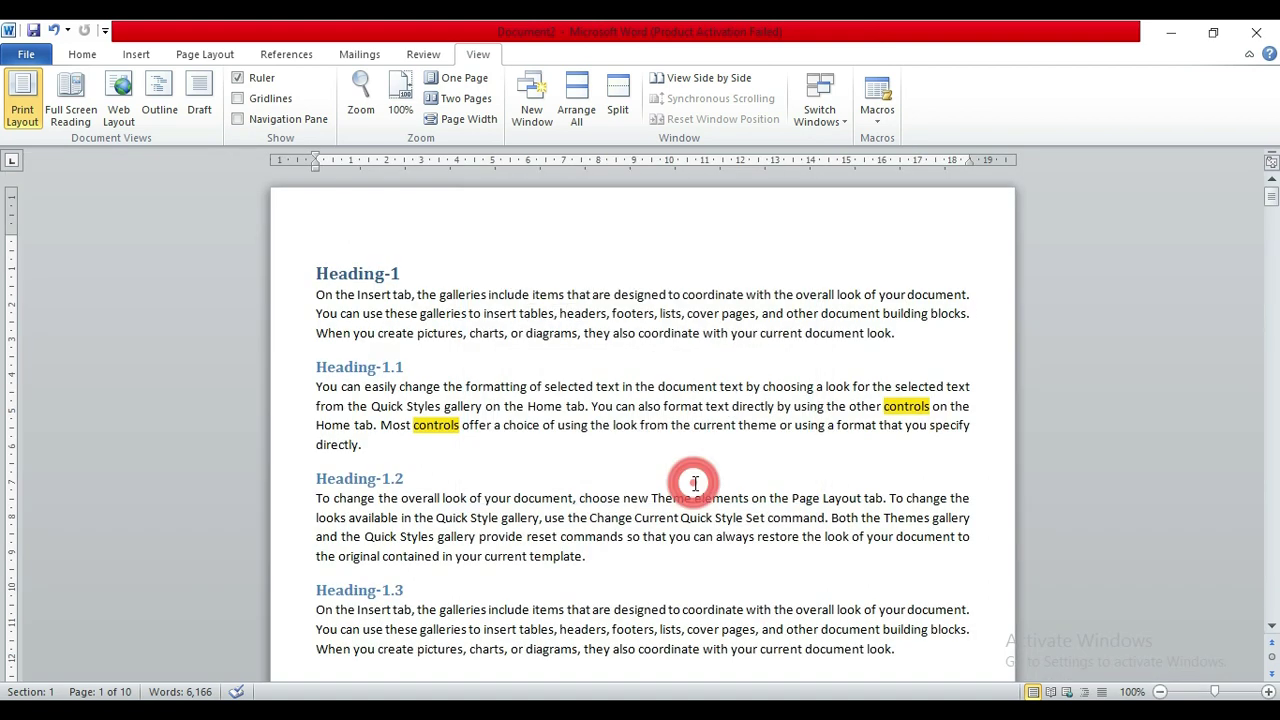
- Raise the document zoom to a custom 140% in the zoom settings and apply it
{"action": "left_click", "coordinate": [362, 100]}
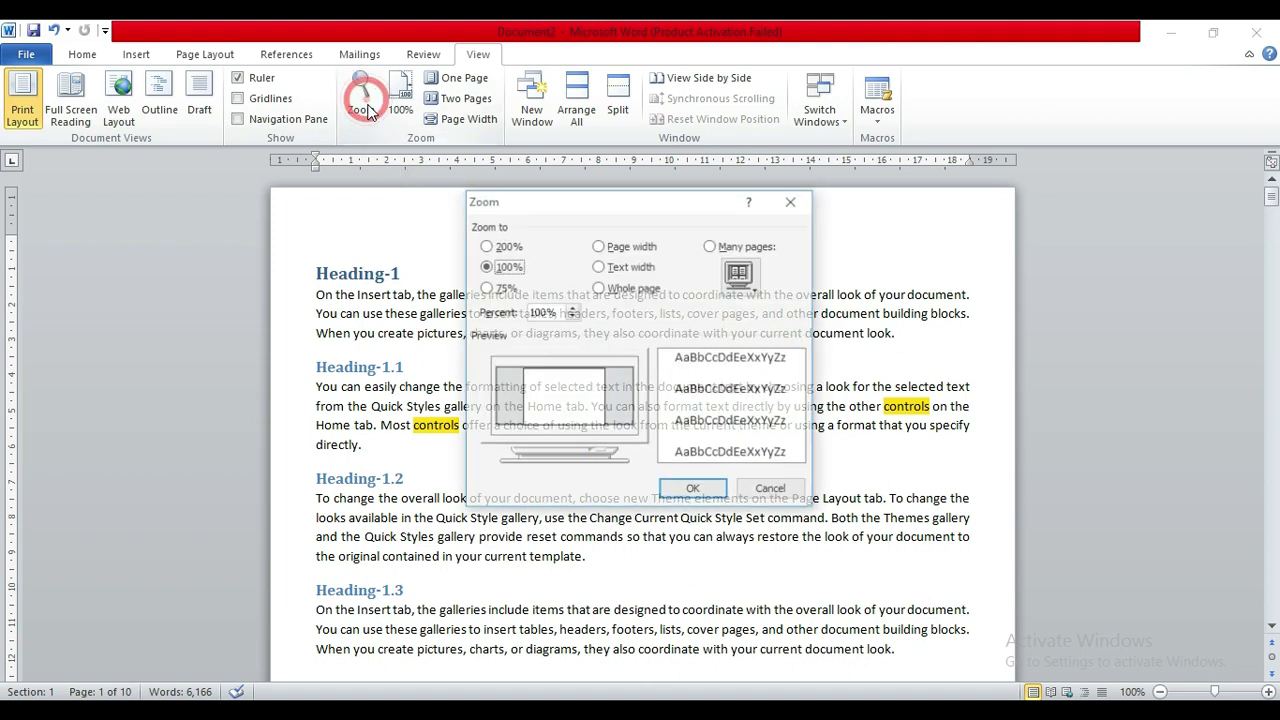
{"action": "left_click", "coordinate": [572, 309]}
{"action": "left_click", "coordinate": [572, 309]}
{"action": "left_click", "coordinate": [572, 309]}
{"action": "left_click", "coordinate": [572, 309]}
{"action": "left_click", "coordinate": [572, 309]}
{"action": "left_click", "coordinate": [572, 309]}
{"action": "left_click", "coordinate": [536, 313]}
{"action": "key", "text": "Delete"}
{"action": "key", "text": "Delete"}
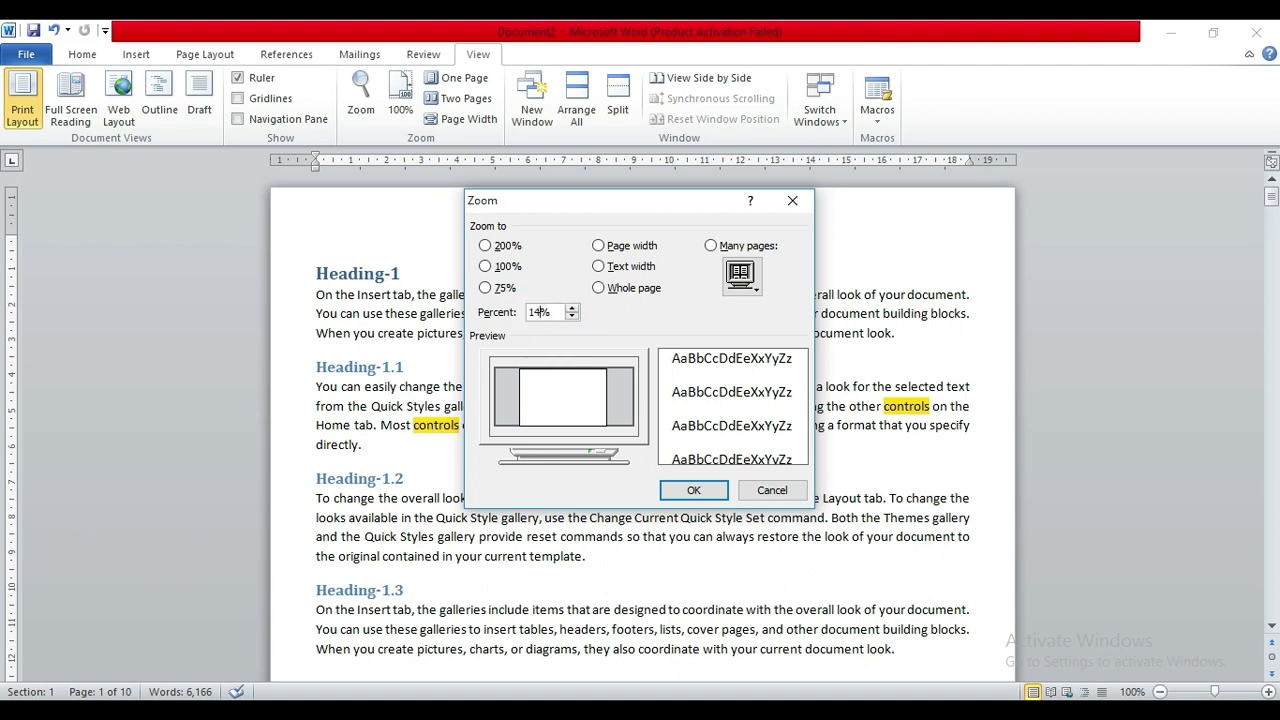
{"action": "key", "text": "Return"}
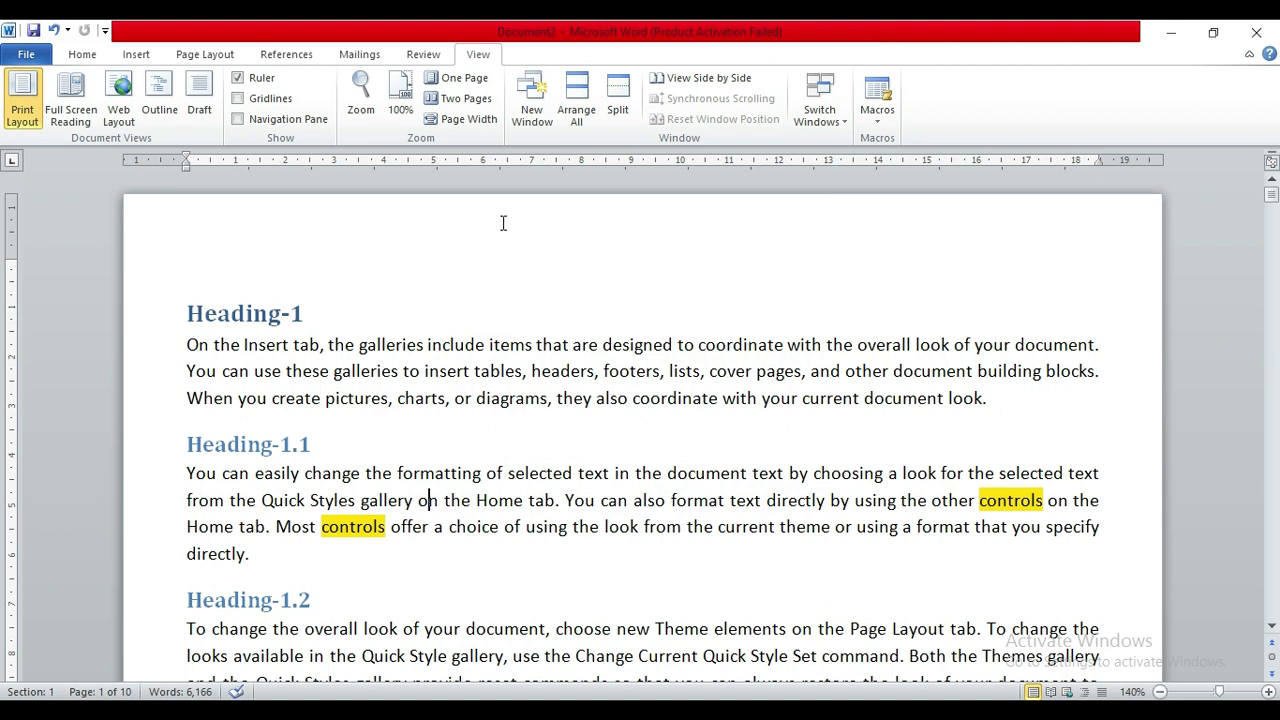
- Cycle the document zoom through the 100%, one-page and two-page presets, ending at page width
{"action": "left_click", "coordinate": [404, 98]}
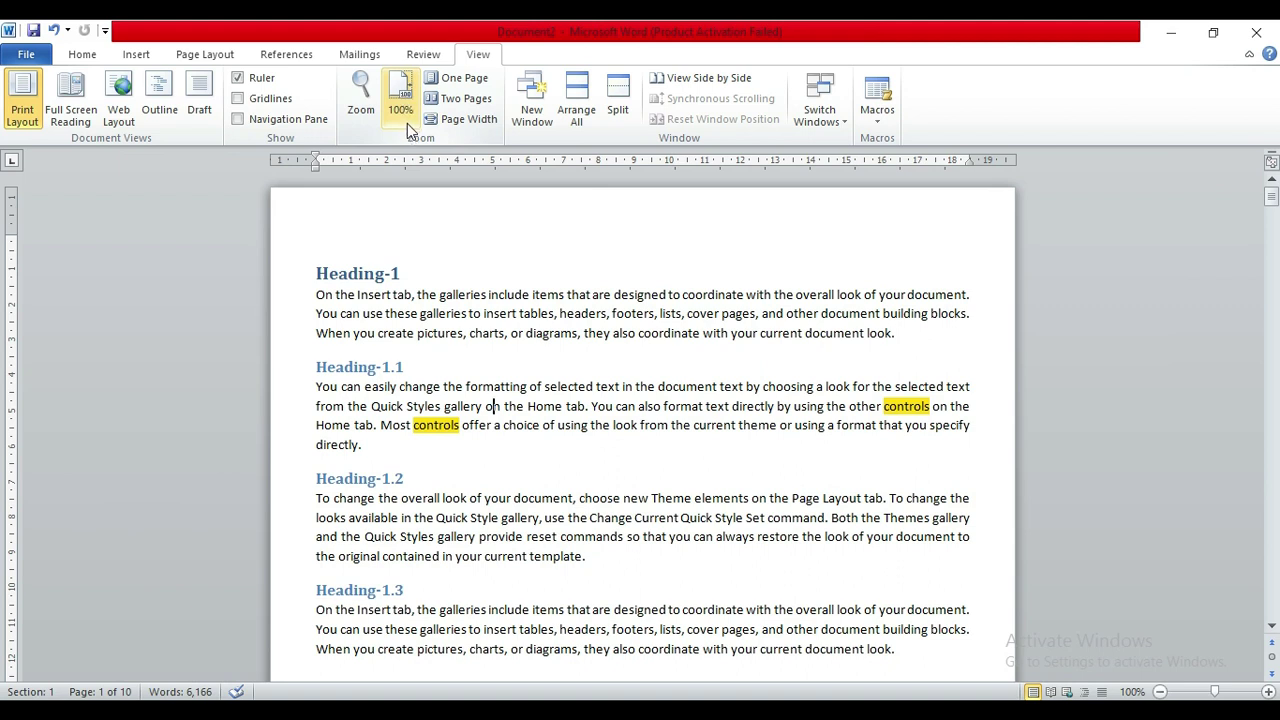
{"action": "left_click", "coordinate": [459, 78]}
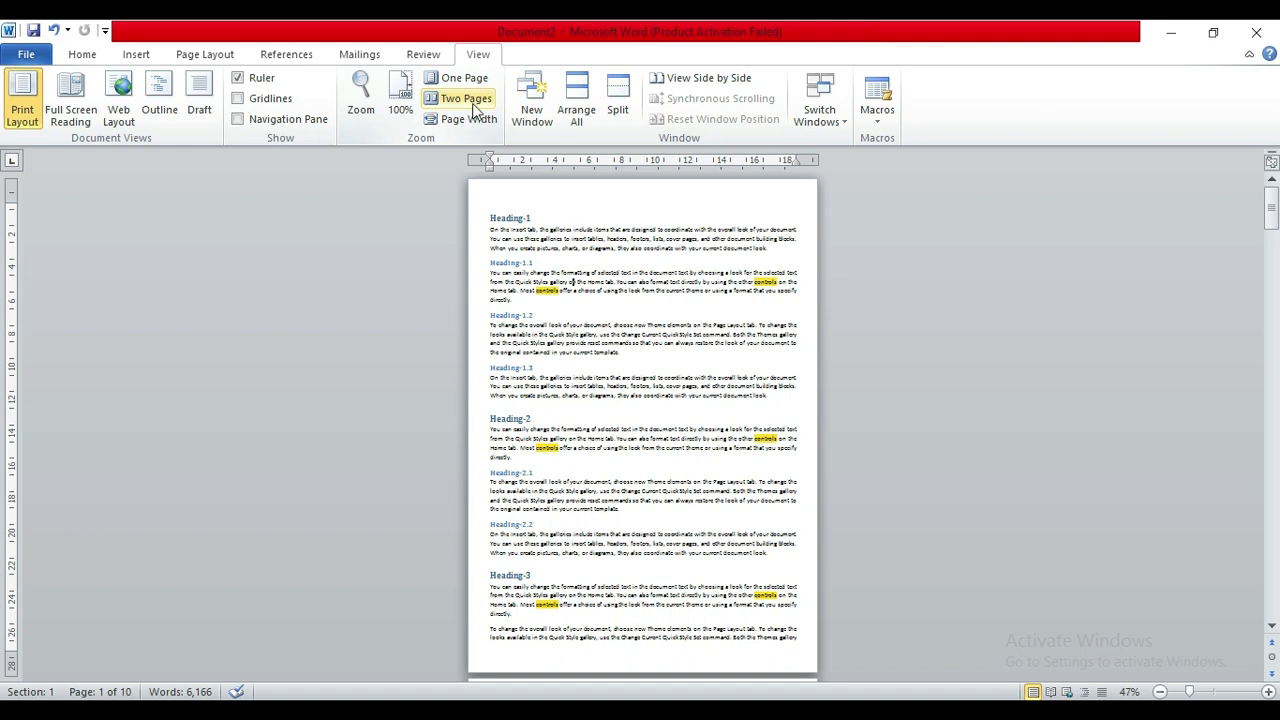
{"action": "left_click", "coordinate": [475, 104]}
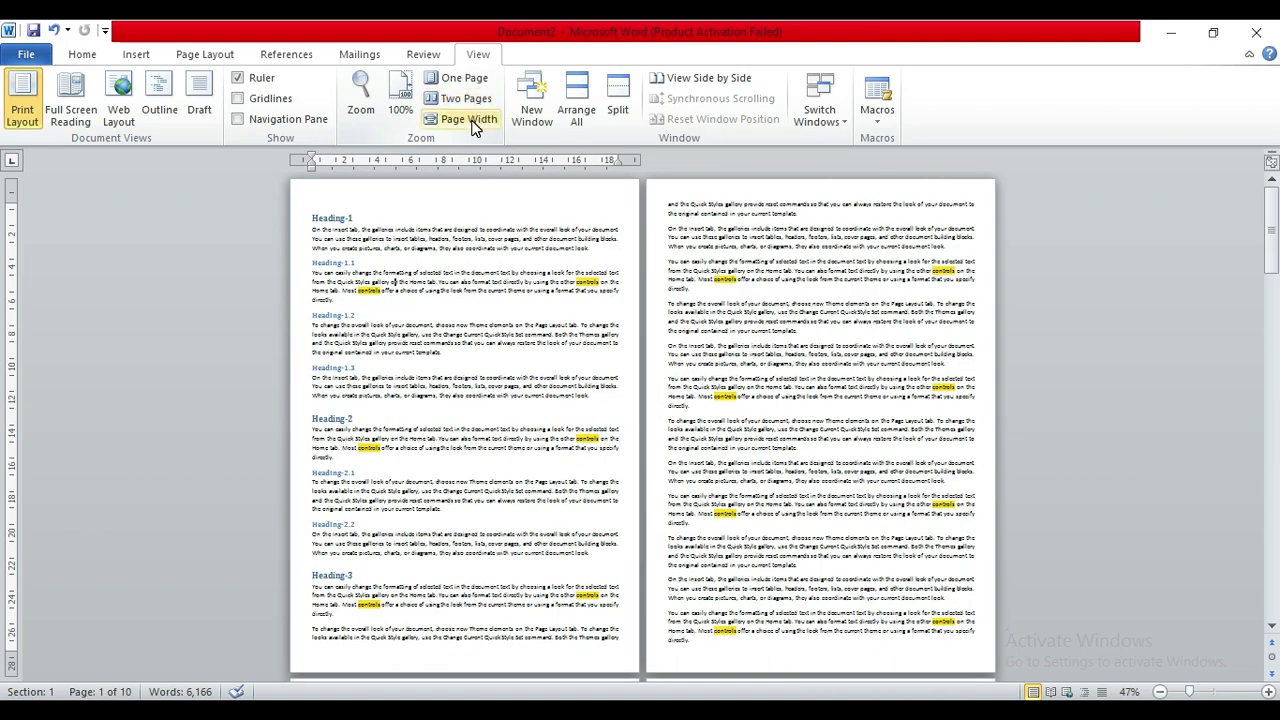
{"action": "left_click", "coordinate": [469, 119]}
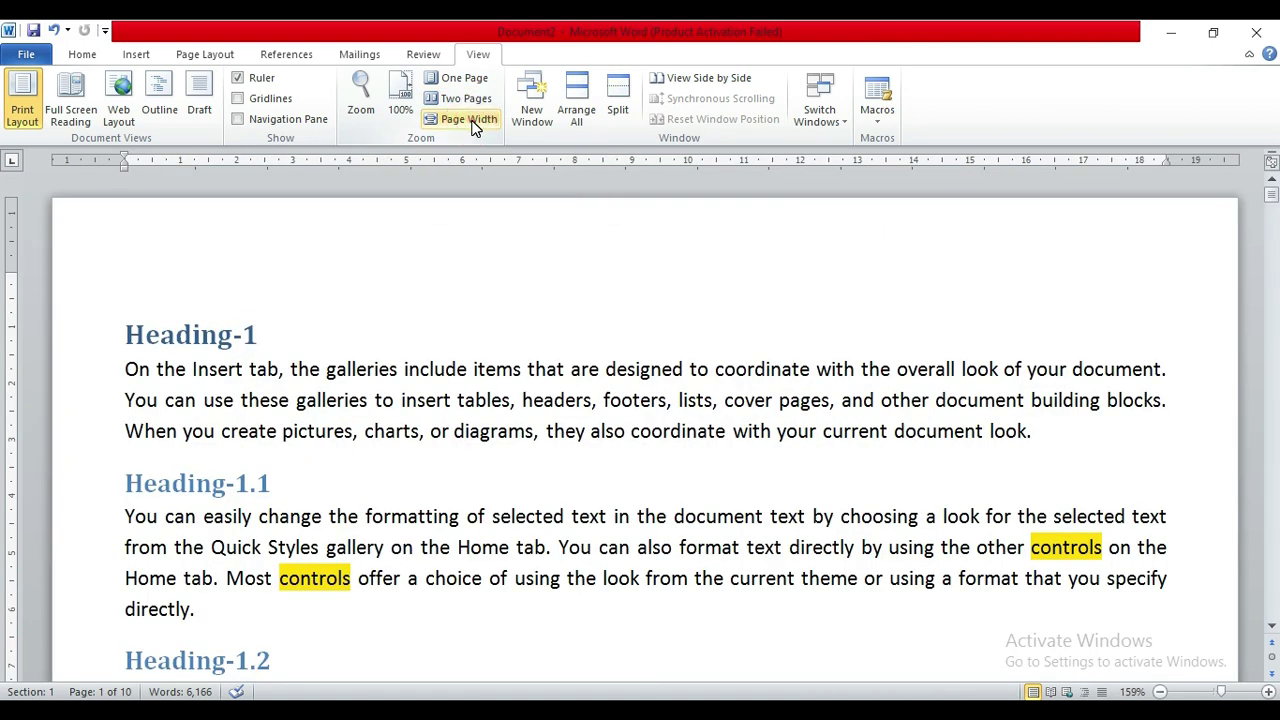